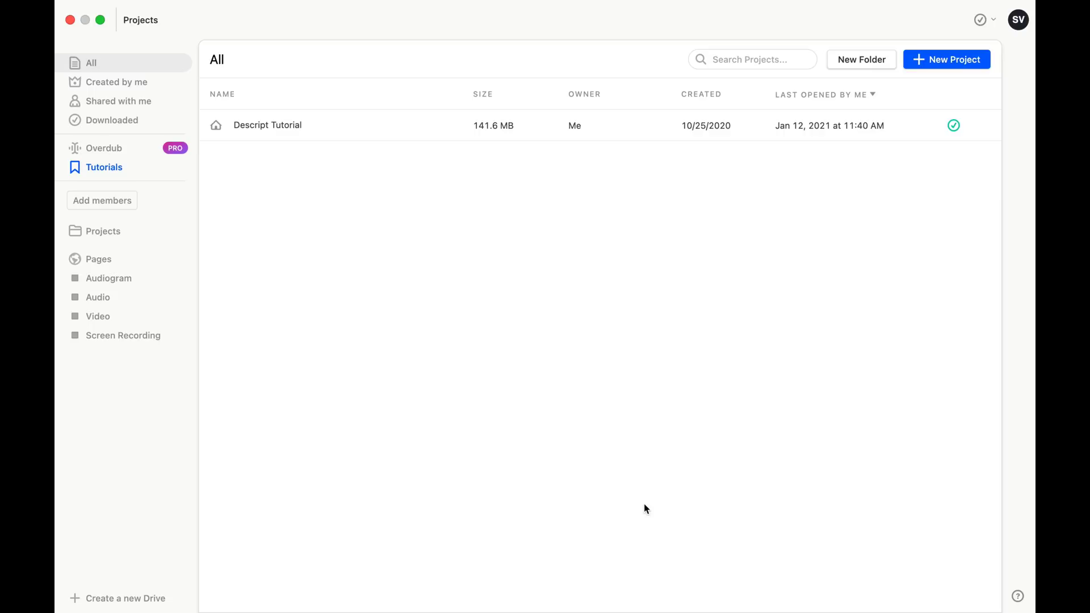
- Switch from the Descript Projects window to the full-screen Safari space showing descript.com
key("ctrl+Right")
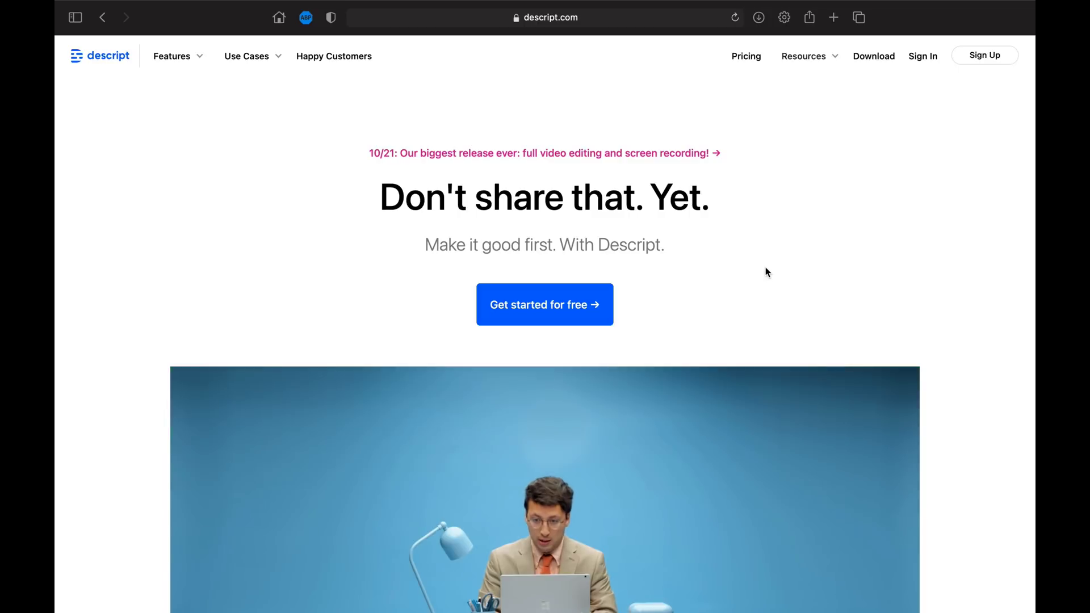
scroll(765, 273, "down", 1)
scroll(765, 272, "down", 5)
scroll(765, 273, "down", 10)
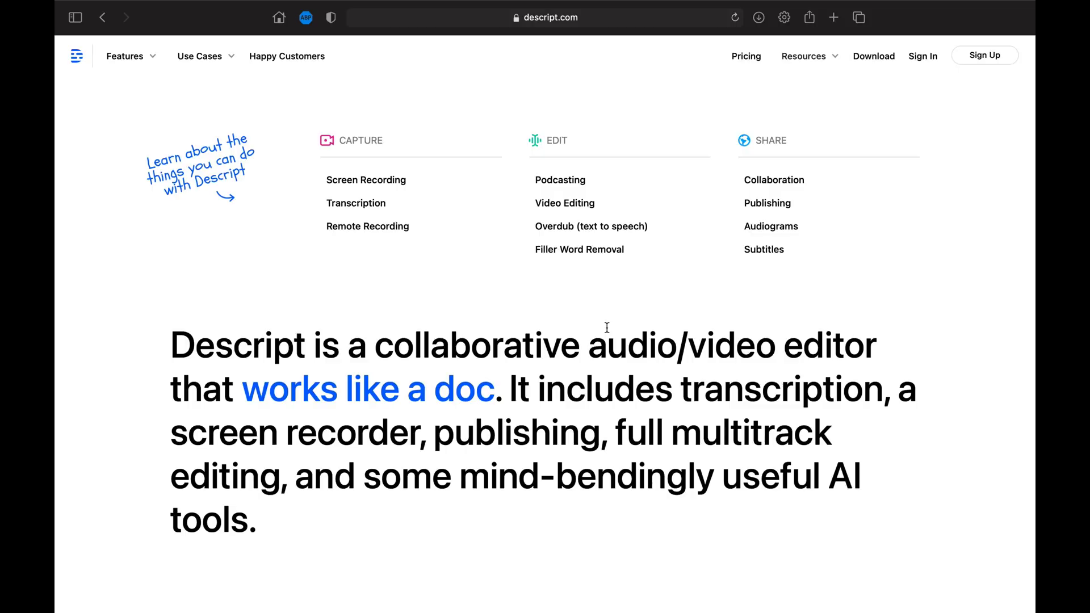
double_click(478, 391)
left_click(479, 392)
scroll(479, 392, "down", 8)
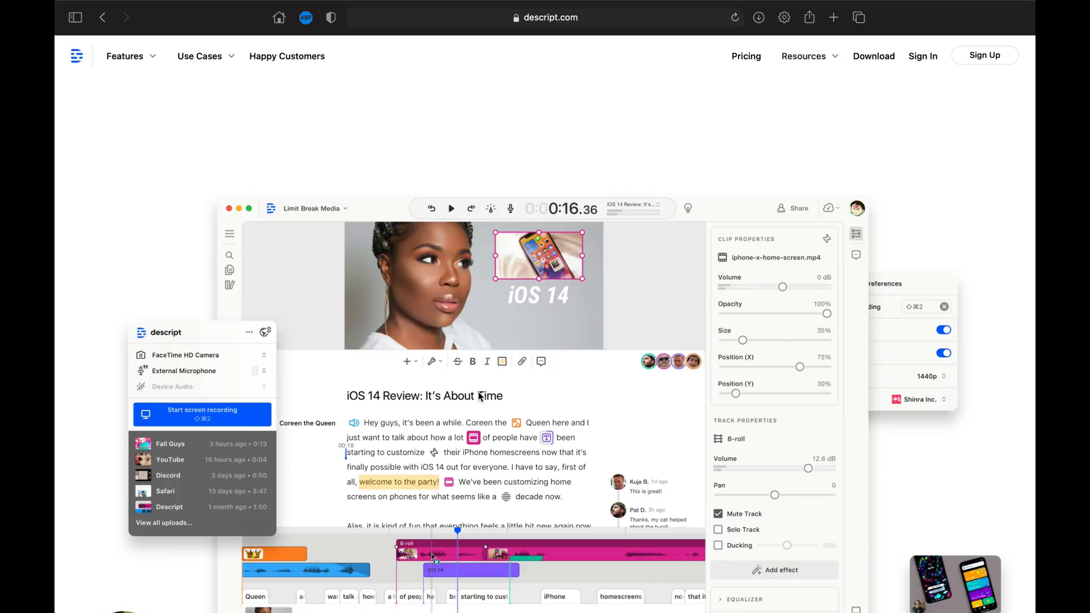
scroll(478, 436, "down", 2)
scroll(478, 432, "down", 4)
scroll(478, 432, "down", 4)
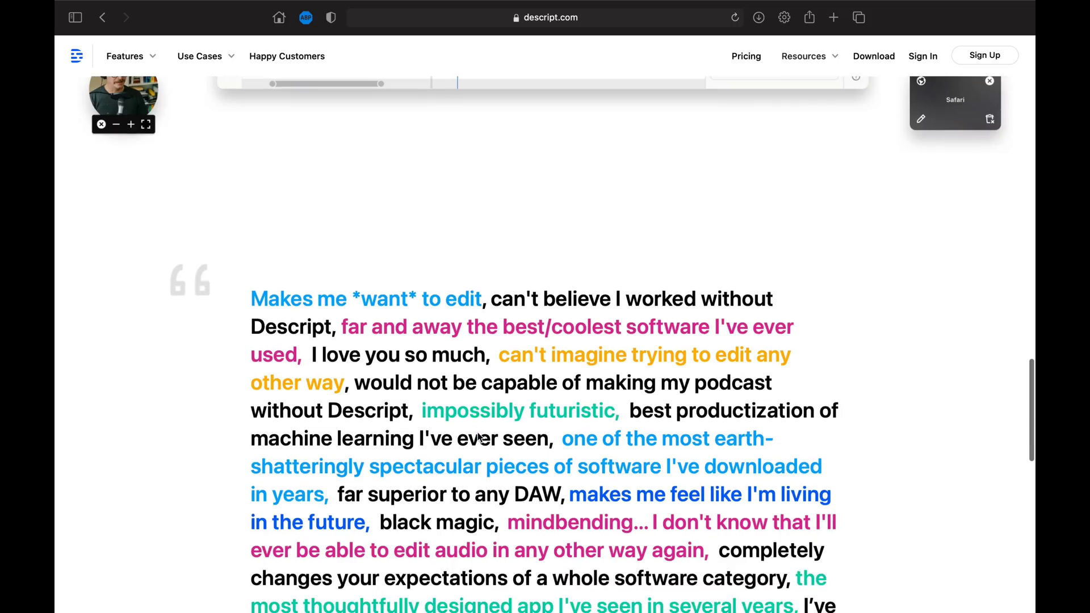
scroll(478, 431, "down", 5)
scroll(477, 432, "up", 2)
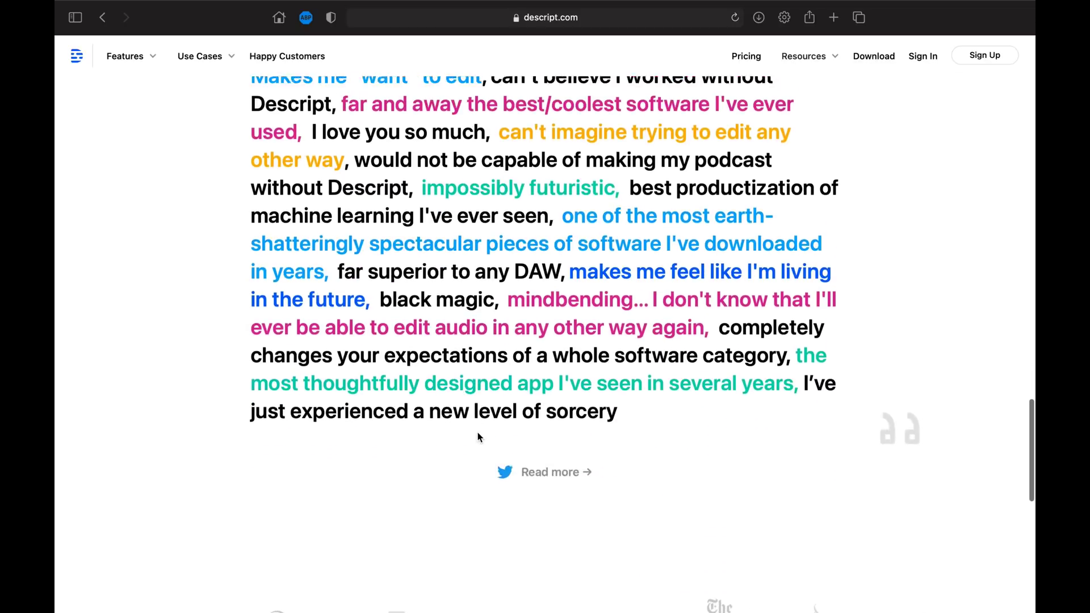
left_click_drag(575, 325, 785, 324)
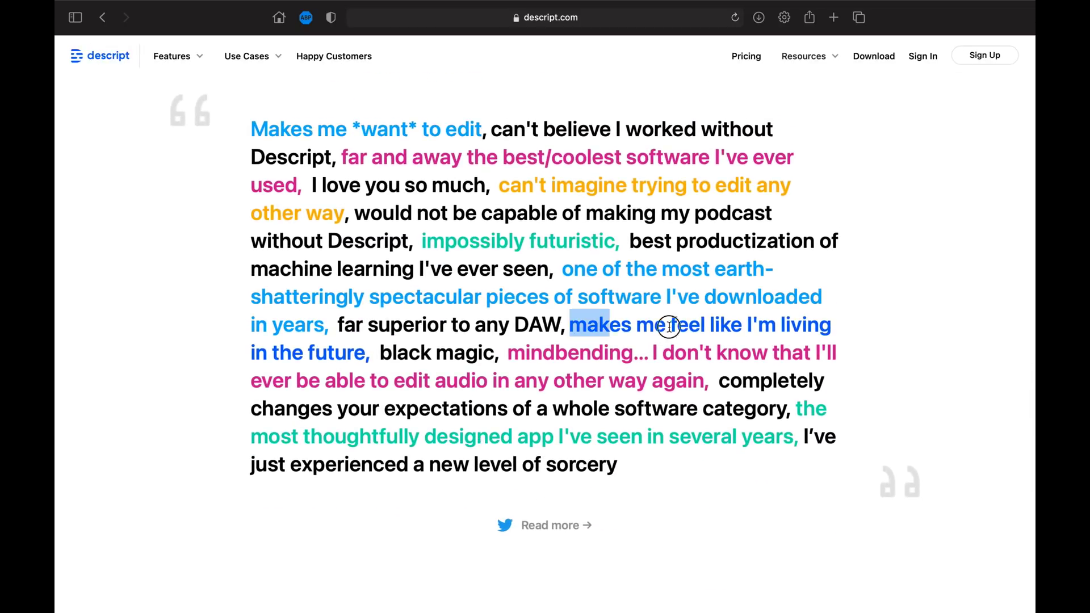
left_click(680, 430)
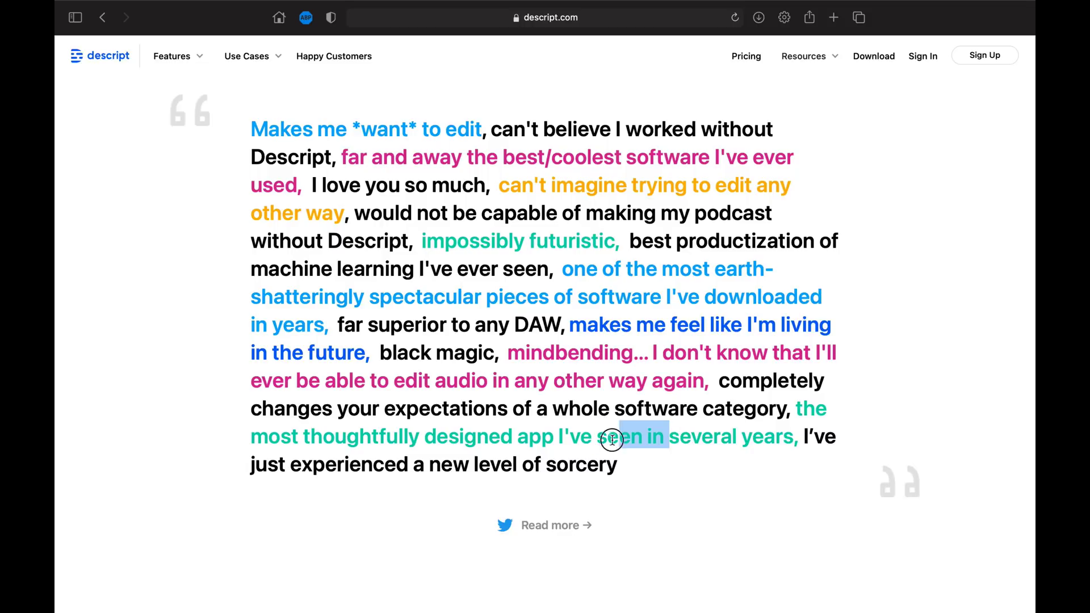
left_click_drag(679, 429, 563, 430)
left_click(561, 423)
scroll(560, 423, "down", 5)
scroll(561, 427, "down", 5)
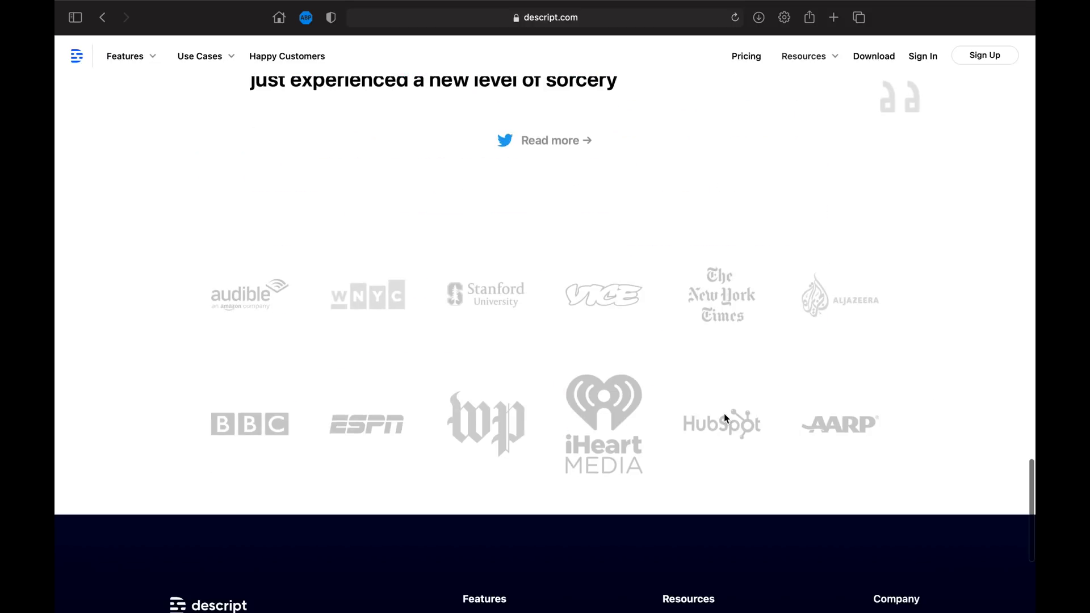
scroll(725, 417, "down", 2)
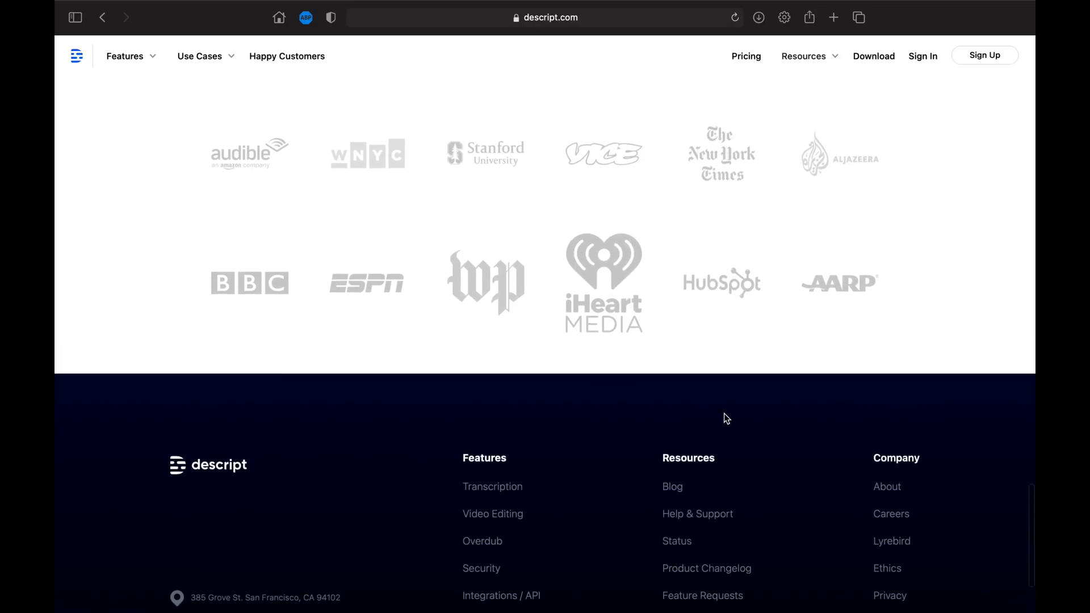
scroll(724, 416, "up", 15)
scroll(724, 418, "up", 4)
scroll(724, 418, "up", 8)
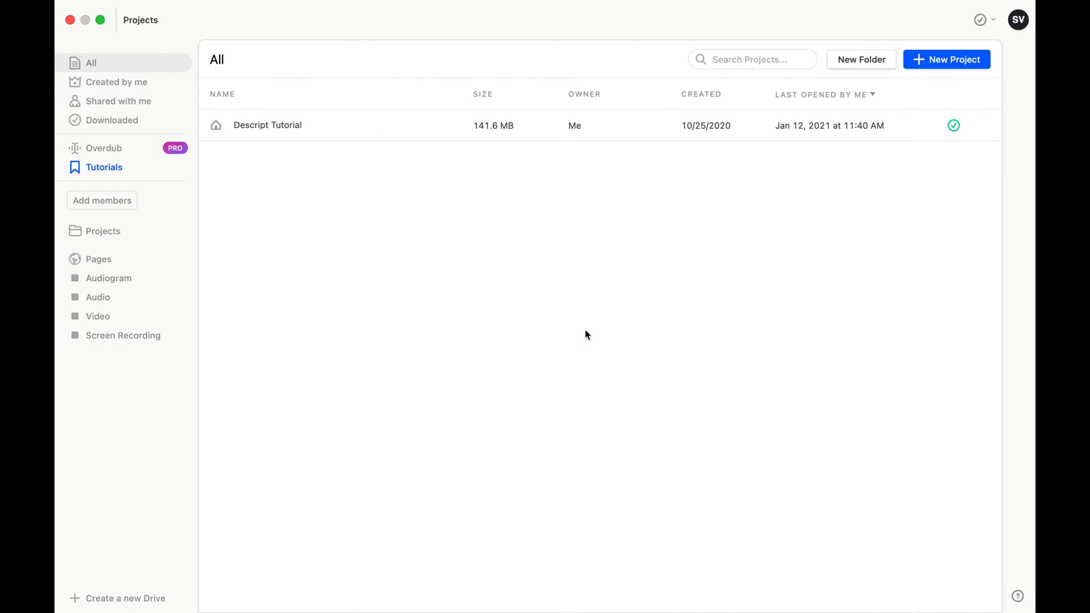
- Create an empty project named Untitled Project, then hide Descript to reveal the desktop
left_click(944, 62)
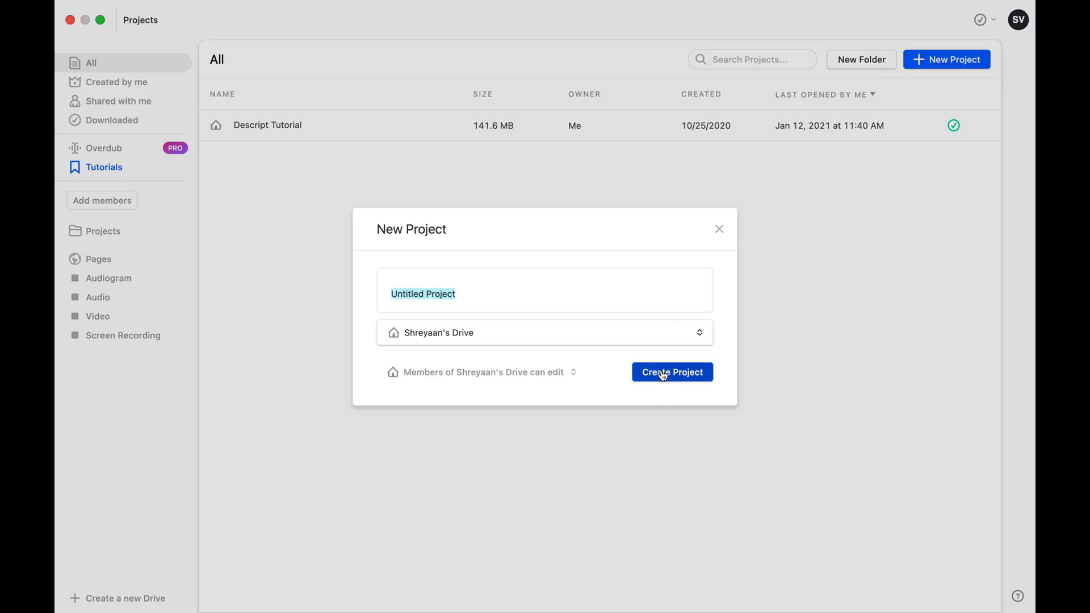
left_click(663, 376)
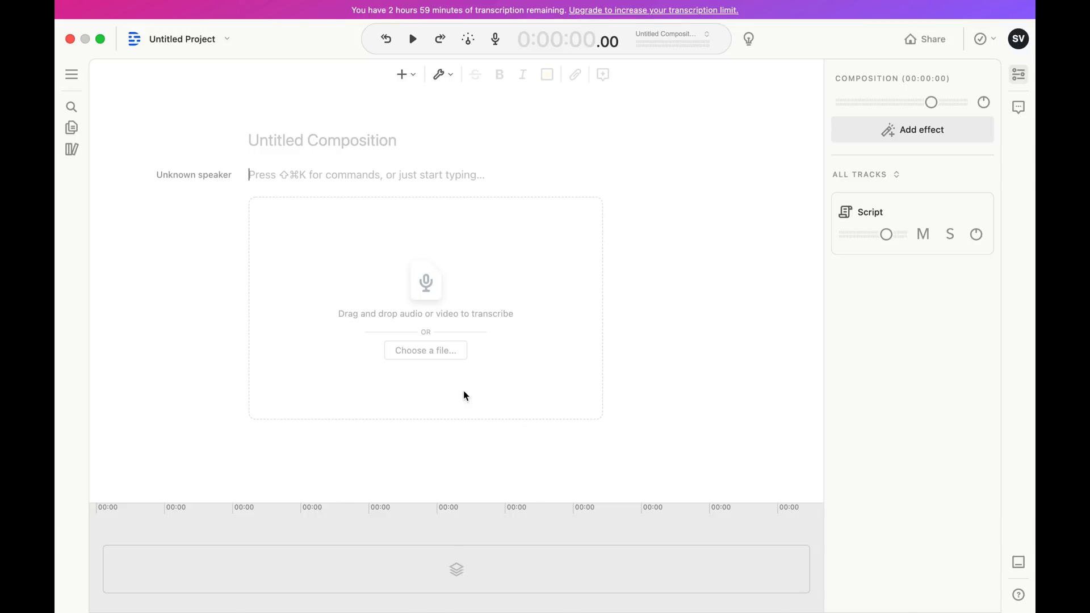
key("super+h")
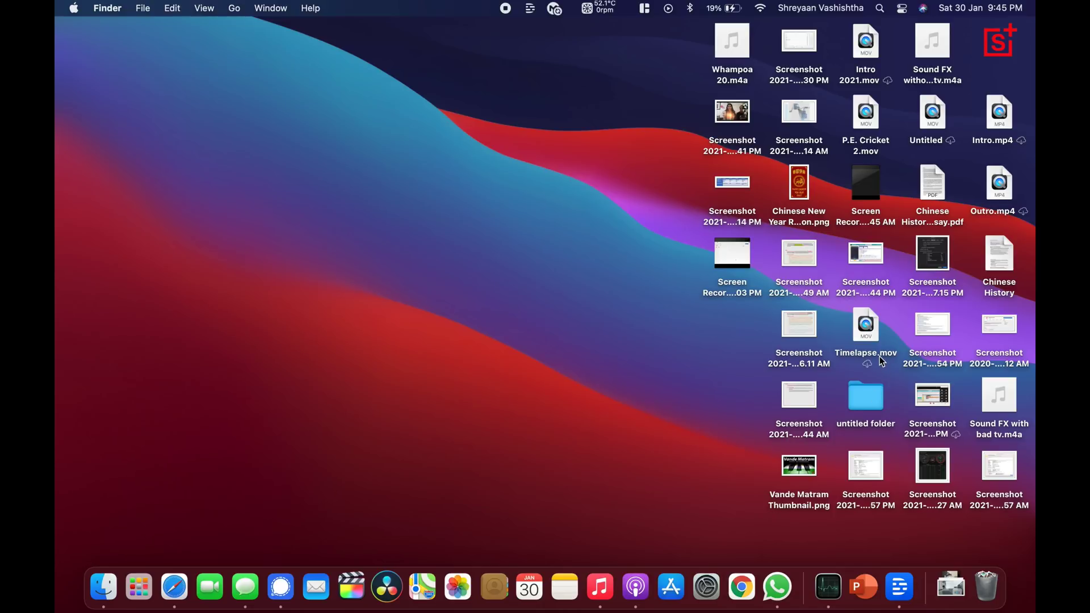
- Import Screen Recording 2021-01-30 at 9.43.03 PM.mov from the desktop into the project
left_click(888, 83)
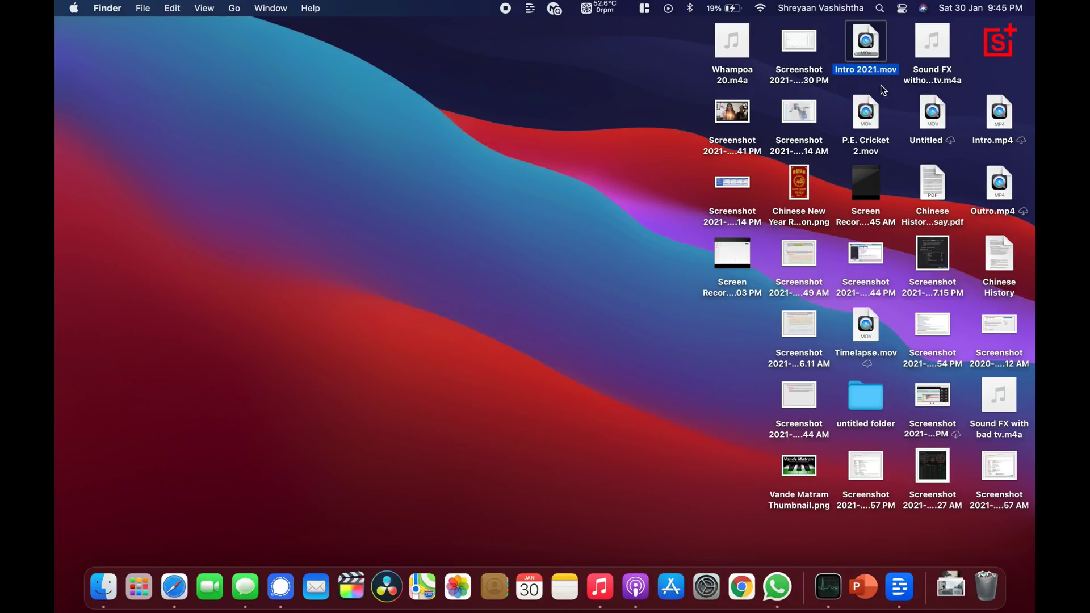
left_click_drag(732, 252, 520, 312)
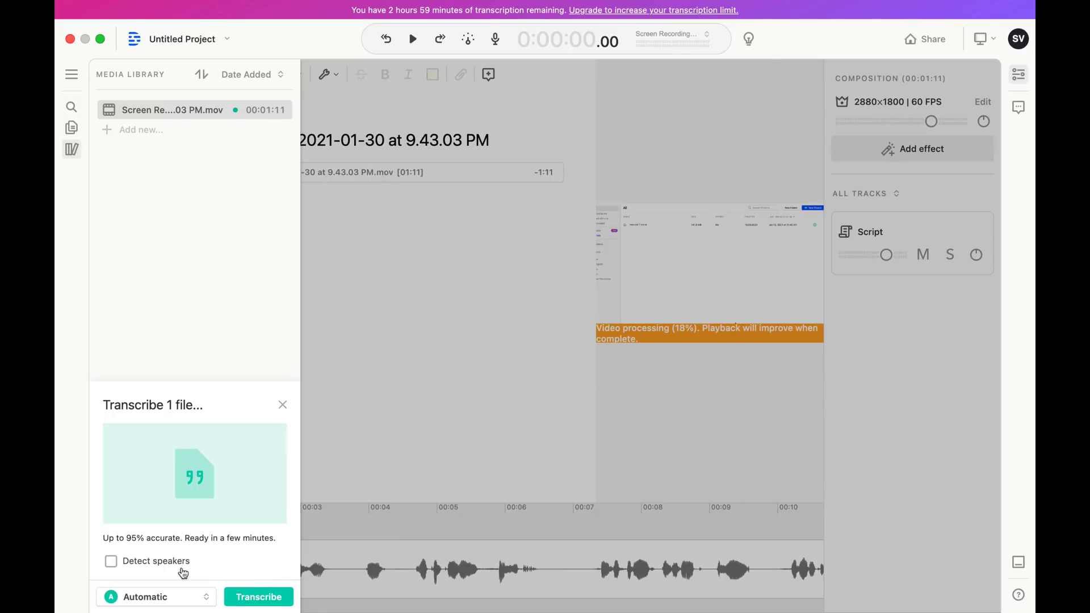
- Transcribe the recording with Automatic transcription and Detect speakers left off
left_click(183, 596)
left_click(253, 571)
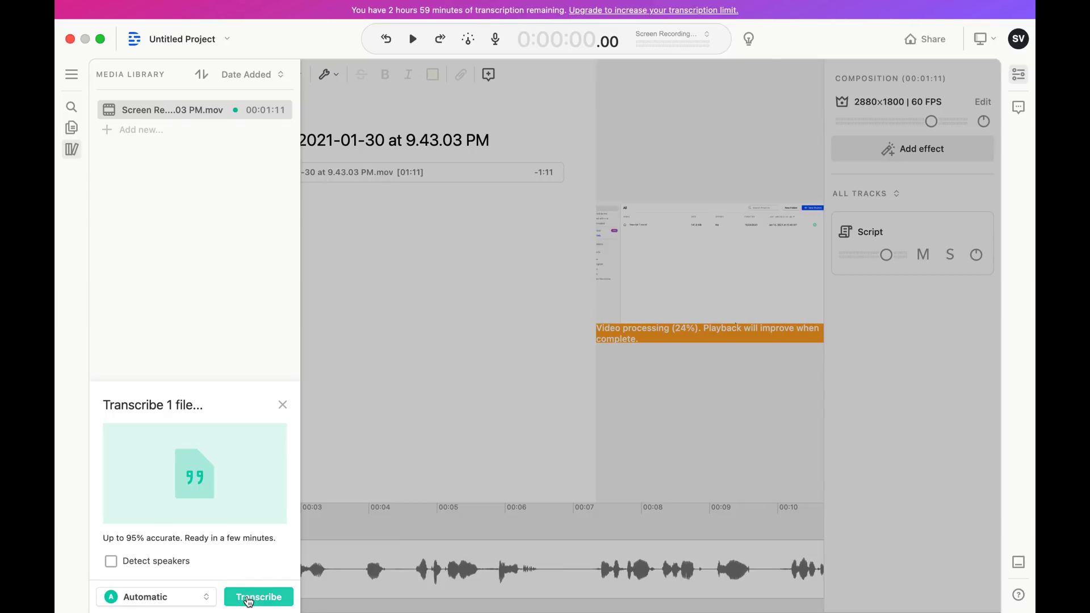
left_click(248, 601)
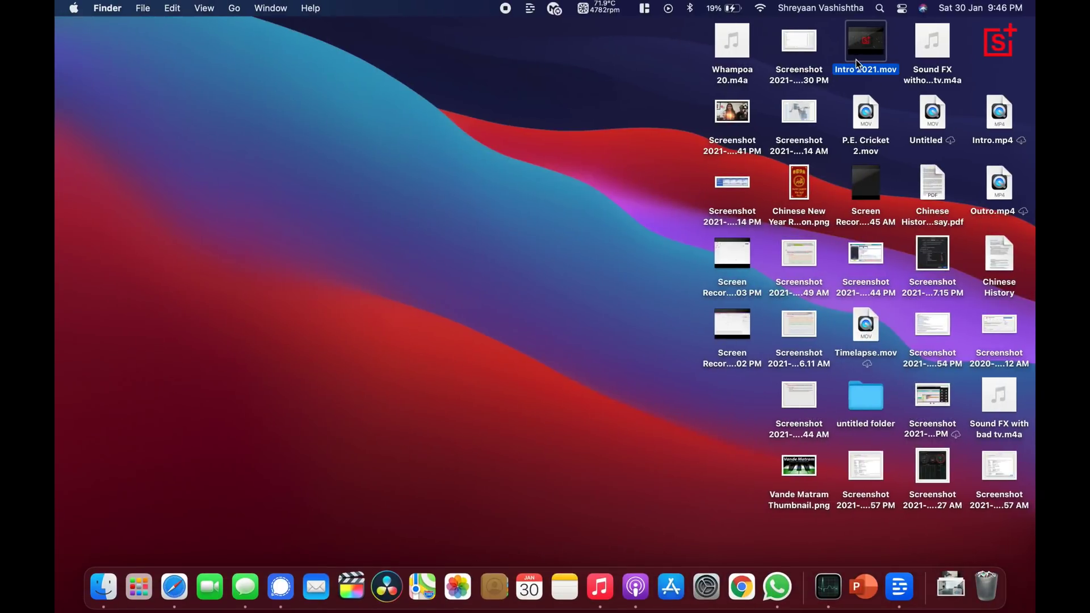
mouse_move(857, 57)
left_mouse_down()
mouse_move(624, 236)
mouse_move(223, 243)
left_mouse_up()
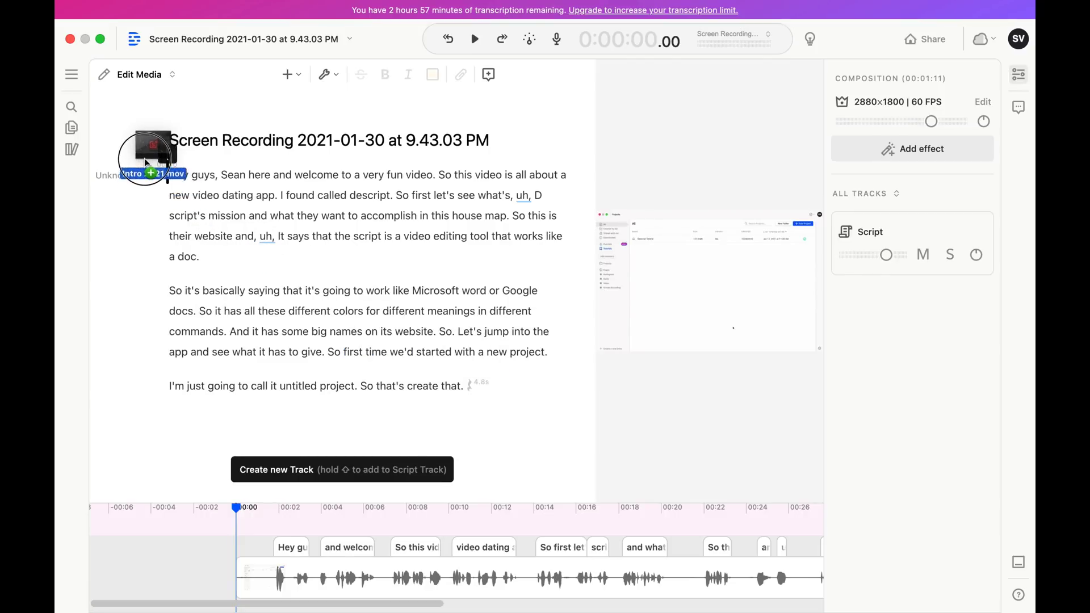
mouse_move(223, 242)
left_mouse_down()
mouse_move(318, 243)
mouse_move(185, 557)
left_mouse_up()
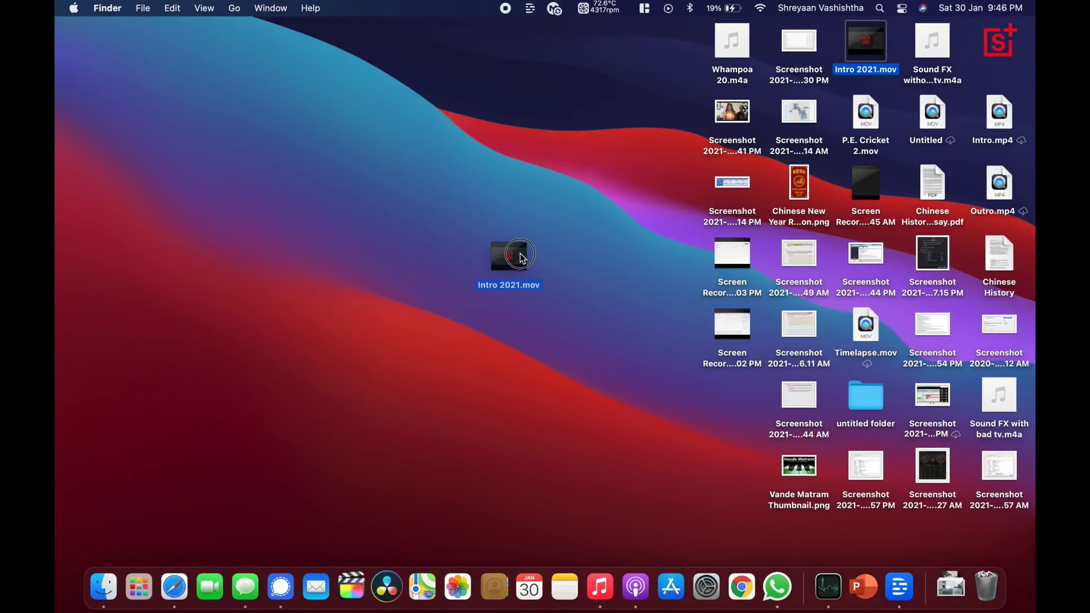
left_click_drag(185, 558, 309, 547)
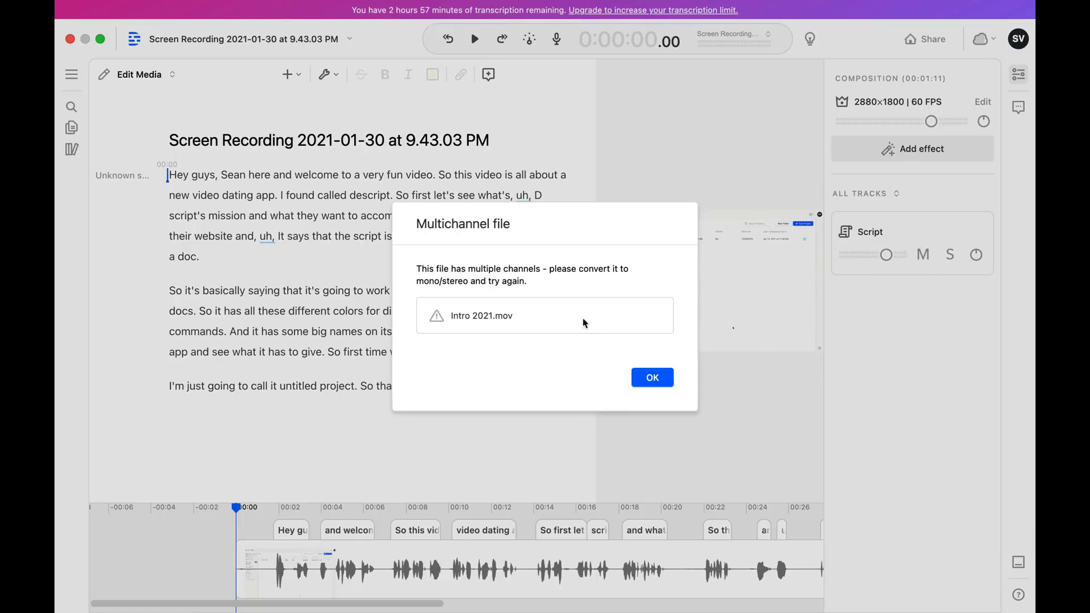
left_click(652, 377)
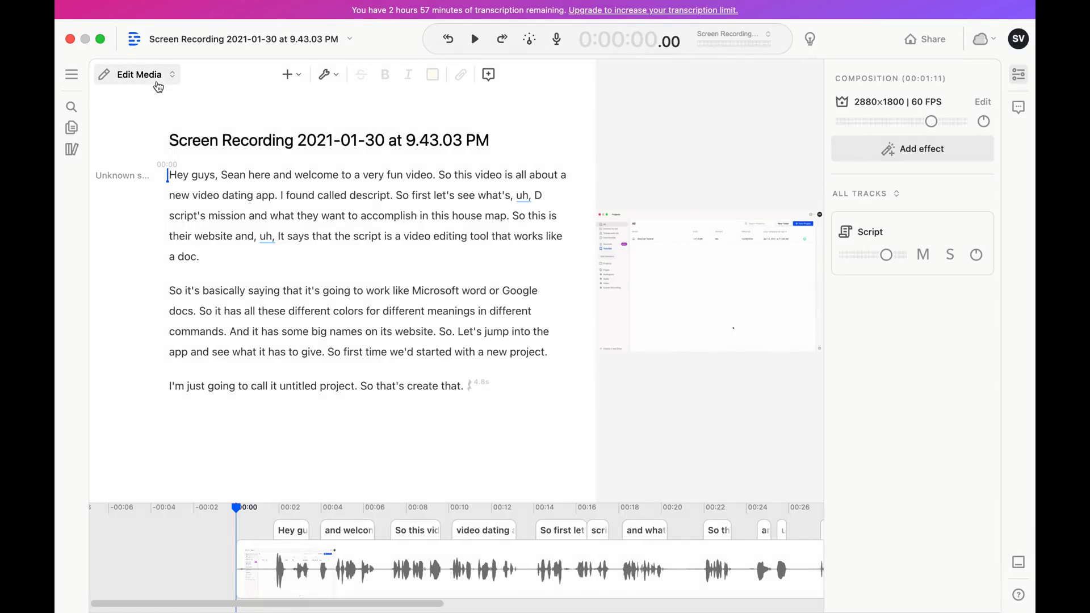
- Browse the File, editing-mode and Insert menus unchanged, then move the playhead to the transcript's end
left_click(159, 8)
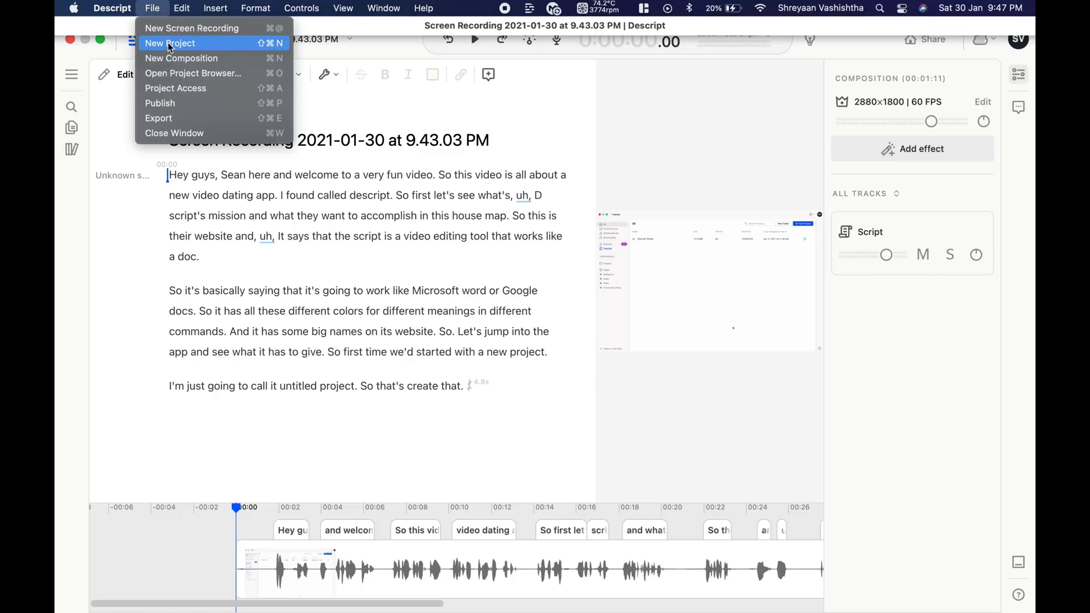
left_click(139, 75)
left_click(139, 74)
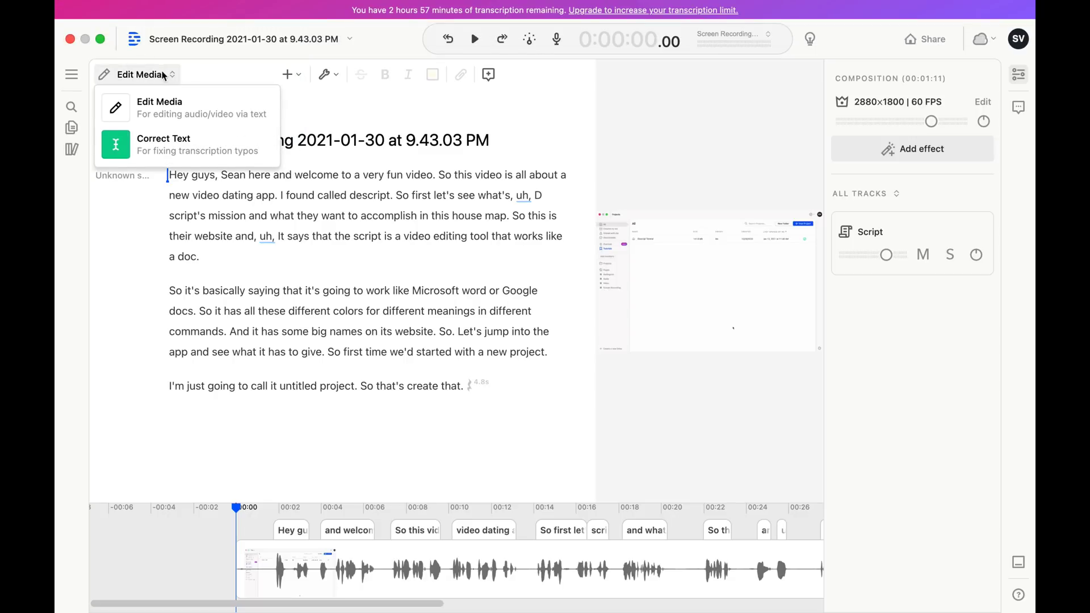
key("Escape")
left_click(287, 75)
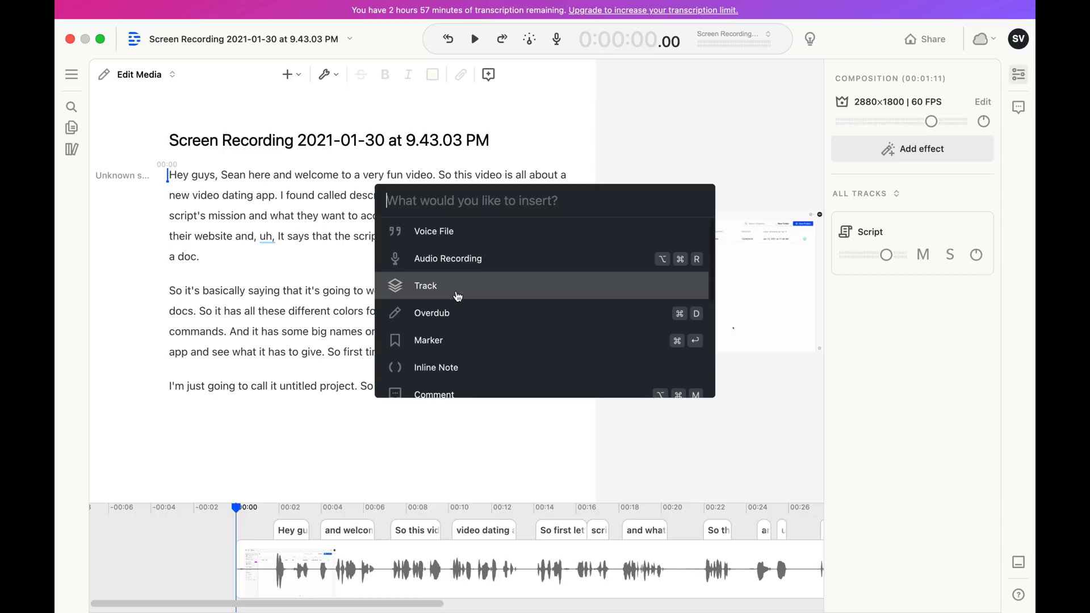
scroll(455, 295, "down", 1)
scroll(458, 297, "down", 5)
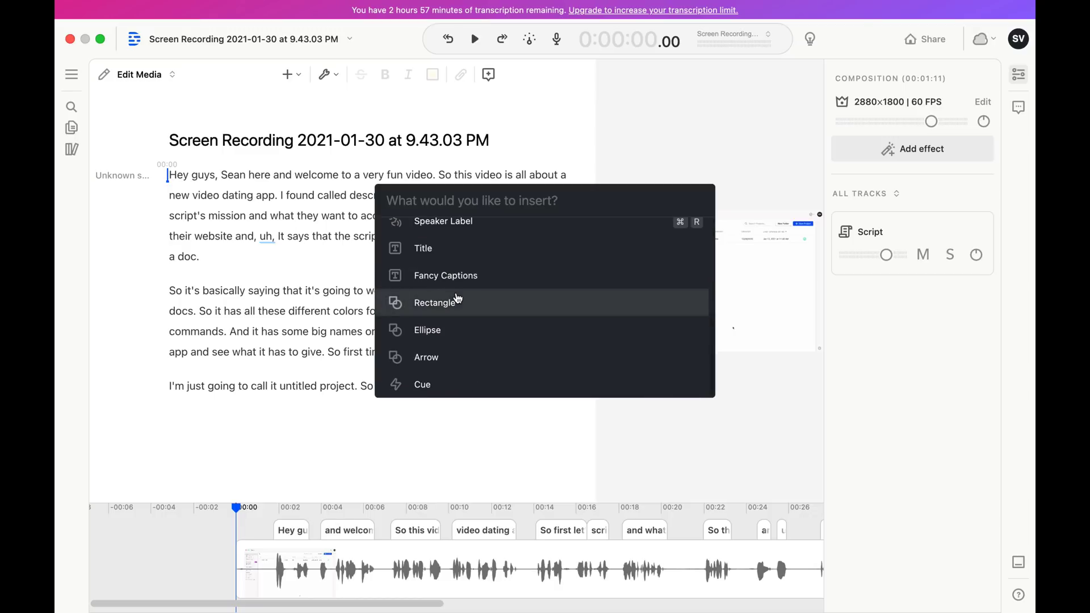
scroll(458, 298, "up", 5)
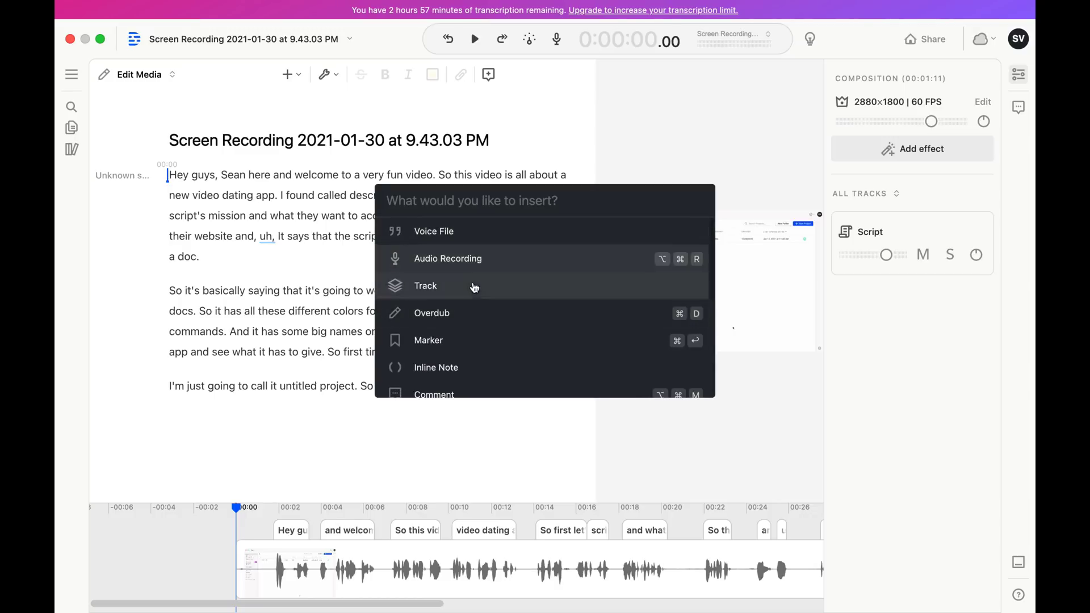
scroll(465, 318, "down", 2)
scroll(471, 317, "down", 2)
key("Escape")
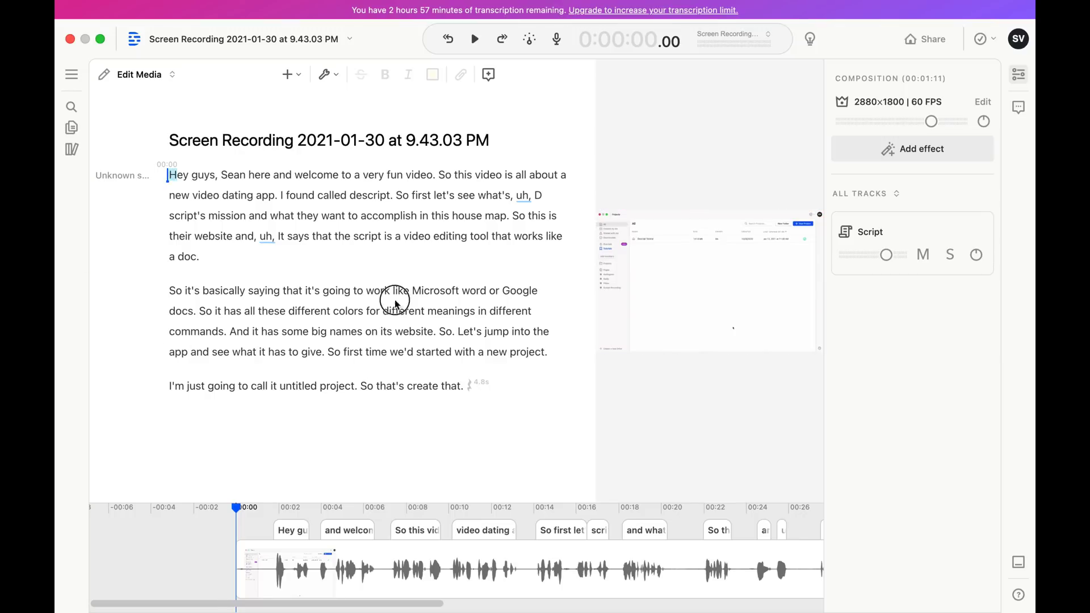
left_click(549, 403, "shift")
left_click(549, 403)
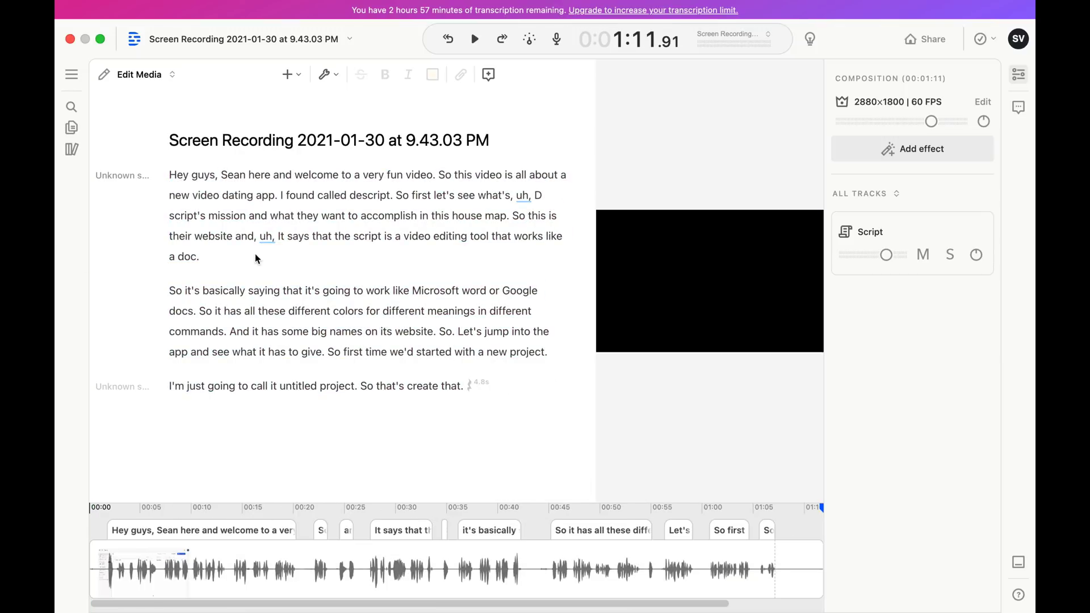
- Switch to Correct Text mode and retype the misheard speaker name in the first line
left_click(139, 75)
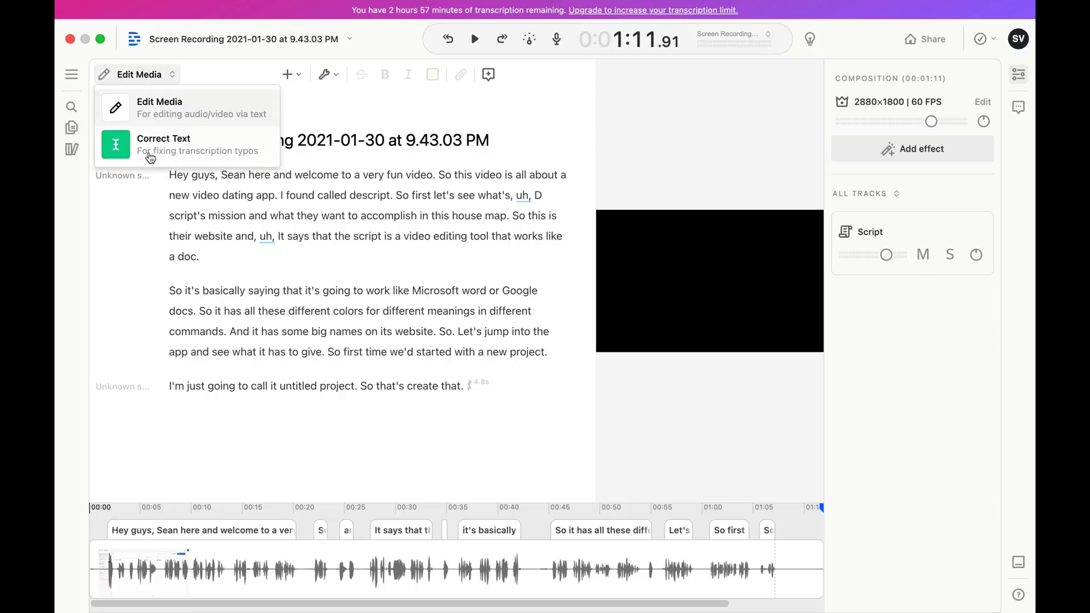
left_click(151, 138)
double_click(237, 173)
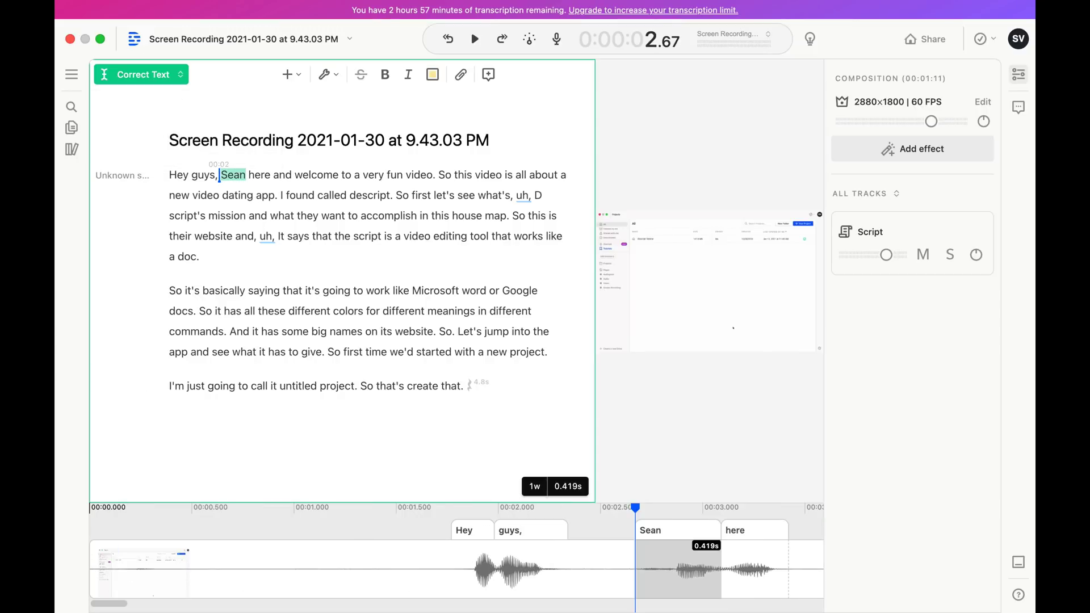
type("Shreyaan")
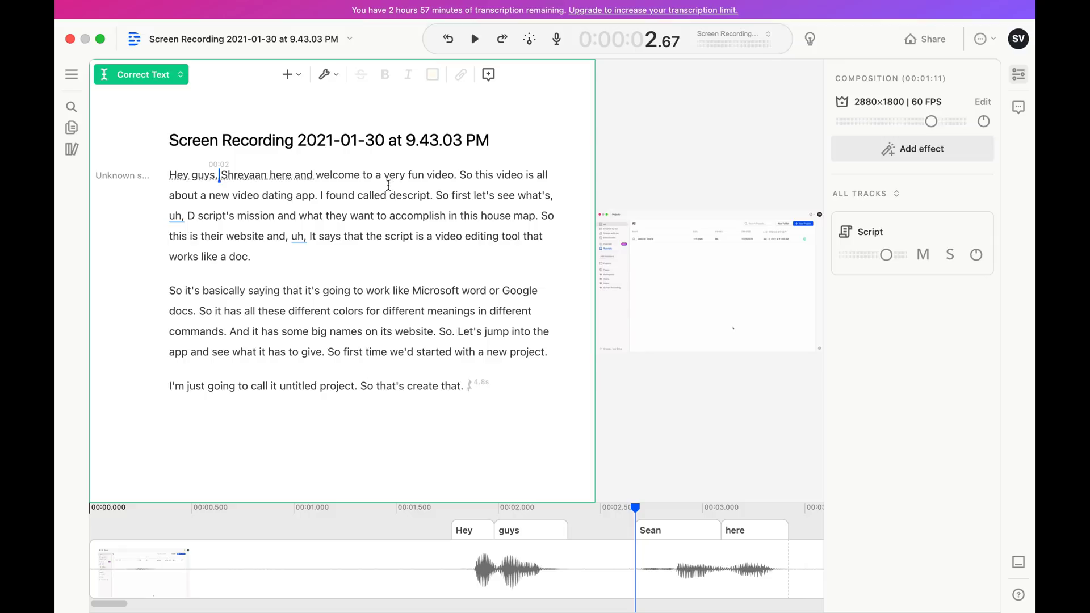
- Play back the corrected opening from just before 'Hey' to check it
left_click(444, 518)
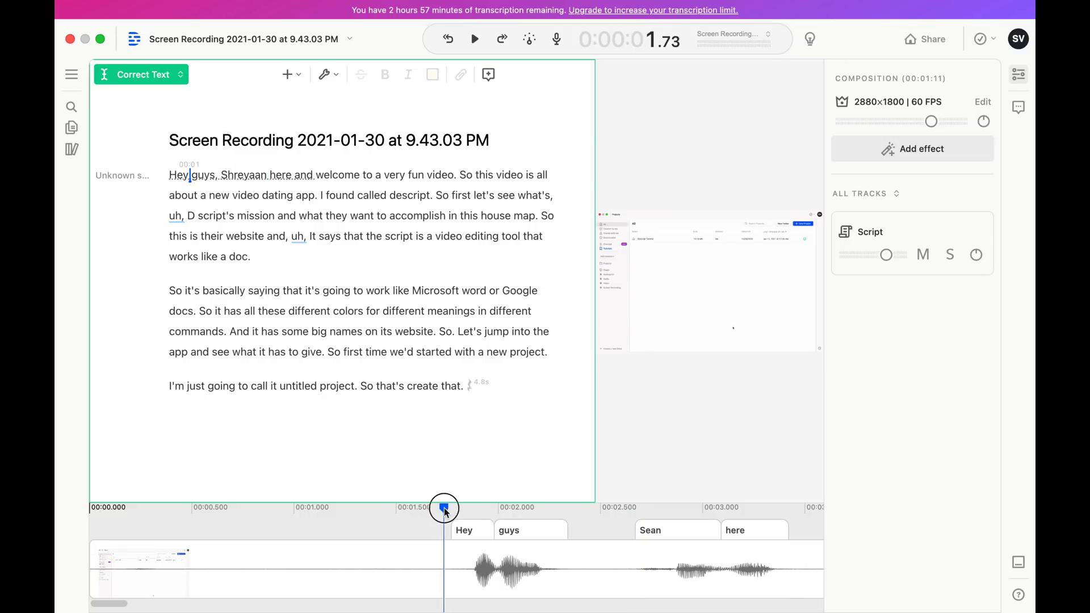
left_click_drag(444, 508, 485, 509)
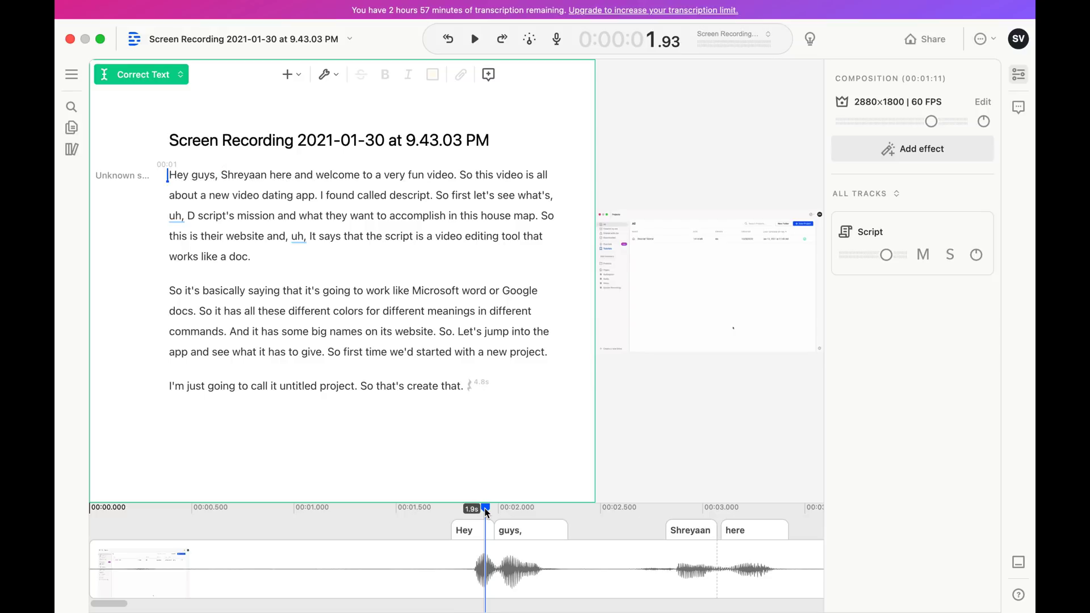
left_click(476, 39)
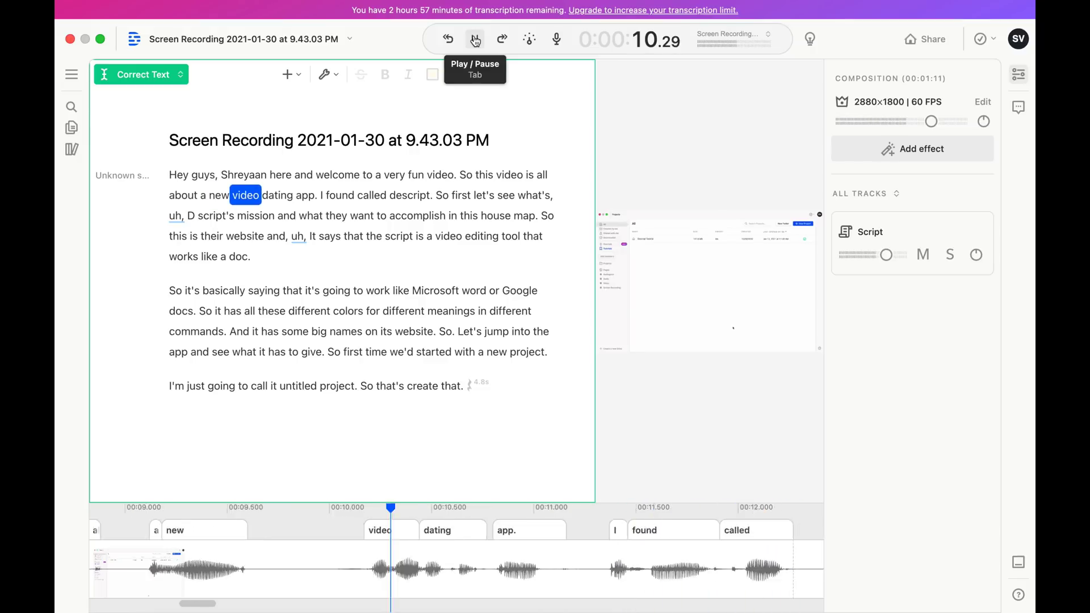
left_click(475, 39)
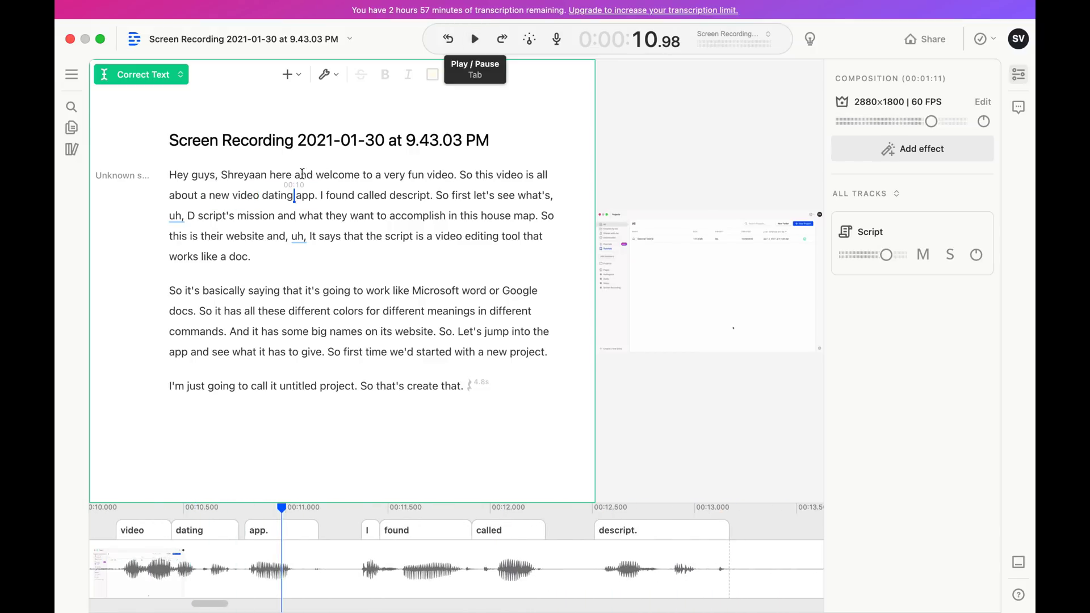
- Change 'dating' to 'editing' and fix both spellings to 'Descript', then show the desktop
left_click(235, 215)
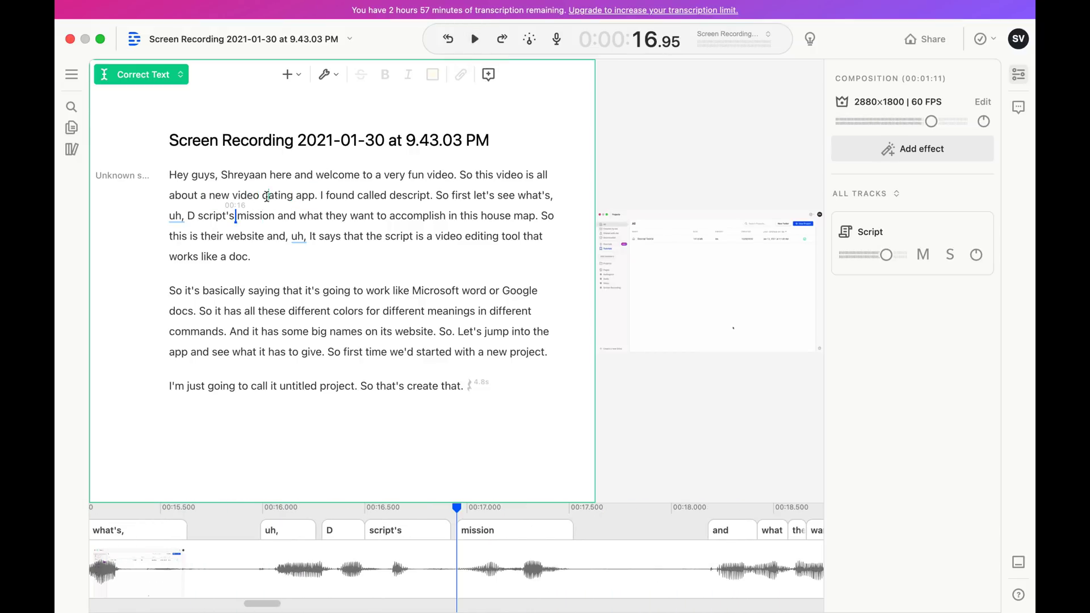
double_click(267, 196)
type("editin")
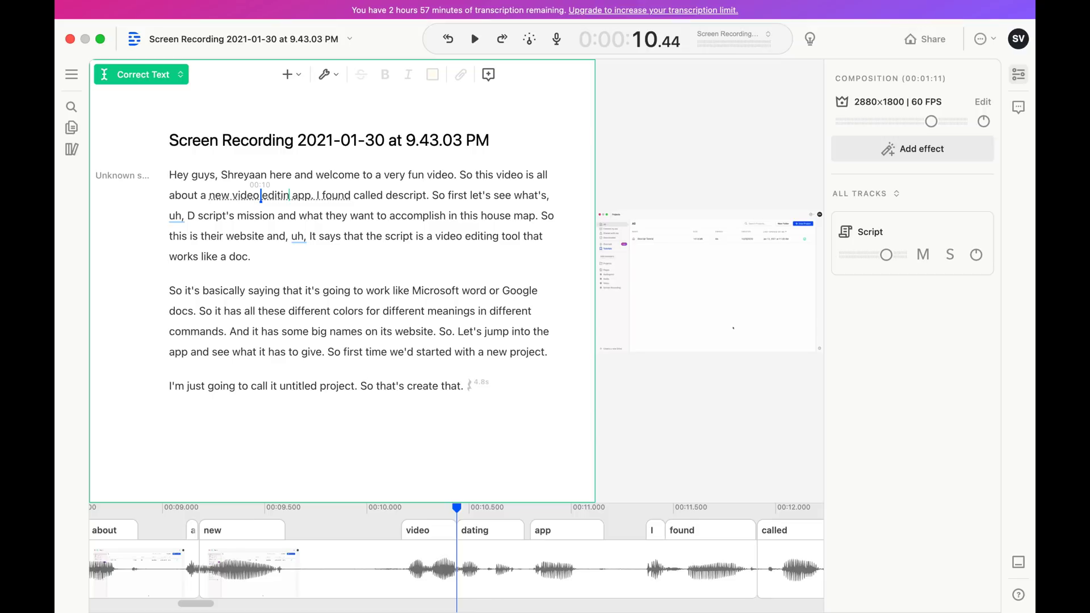
type("g")
left_click(401, 196)
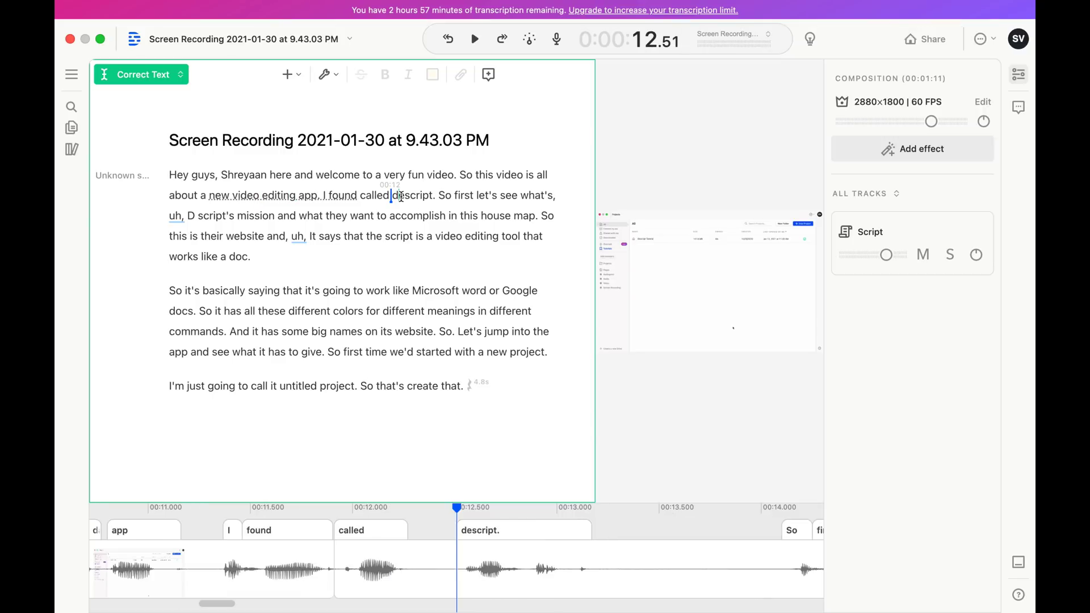
key("Delete")
type("D")
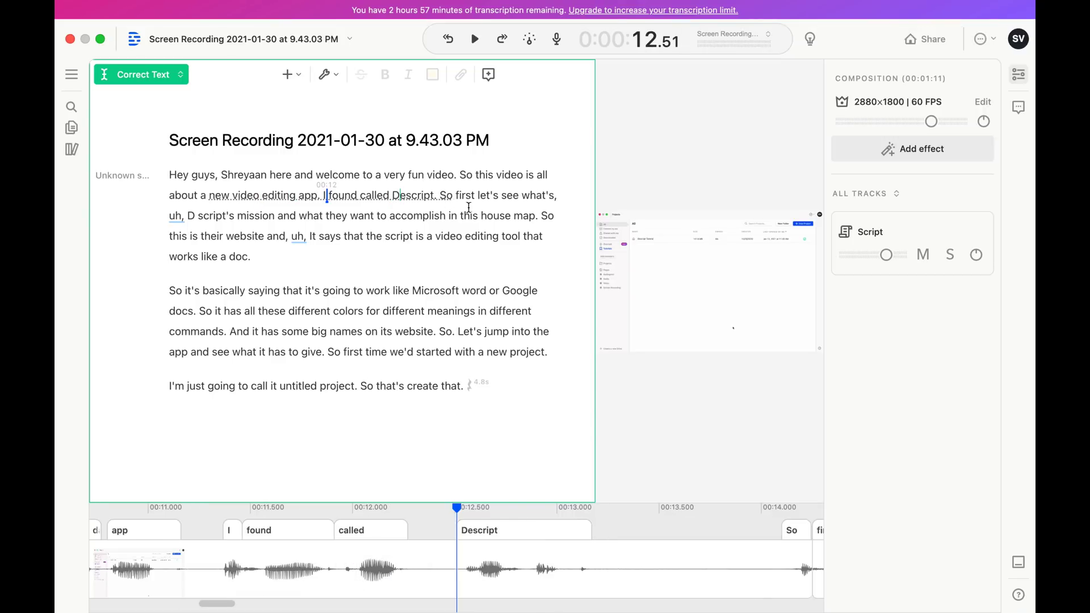
left_click(197, 215)
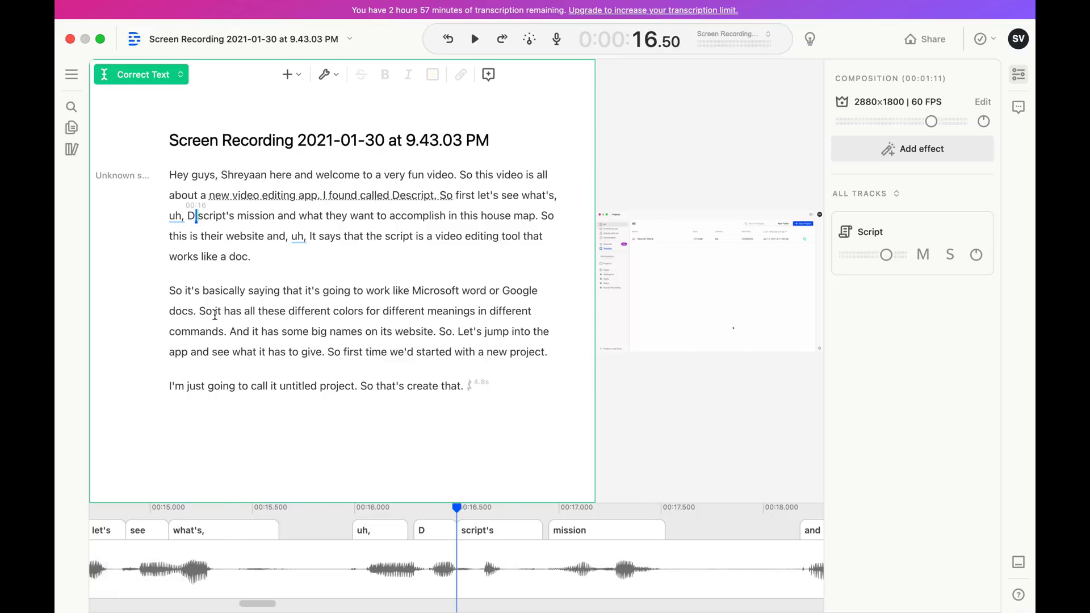
type("e")
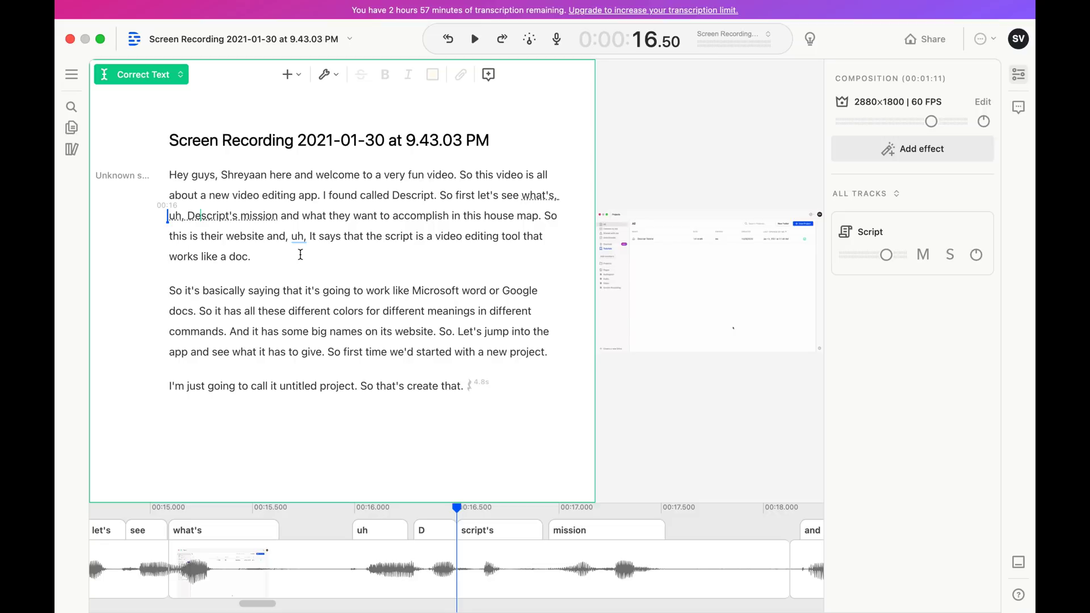
key("F11")
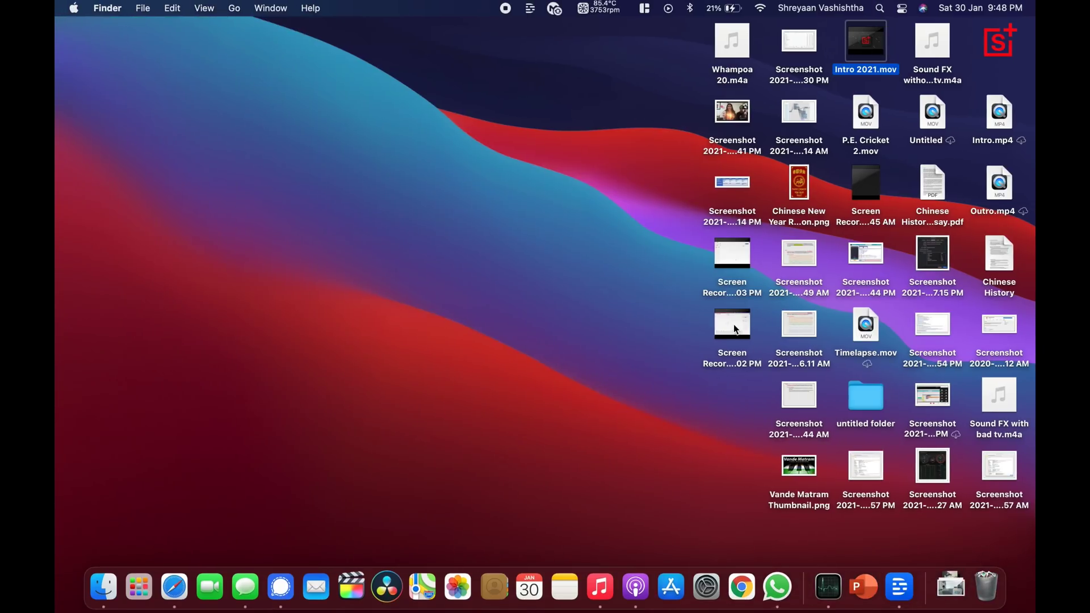
- Add Screen Recording 2021-01-30 at 9.45.02 PM.mov to the script and start transcribing it
left_click_drag(733, 325, 506, 425)
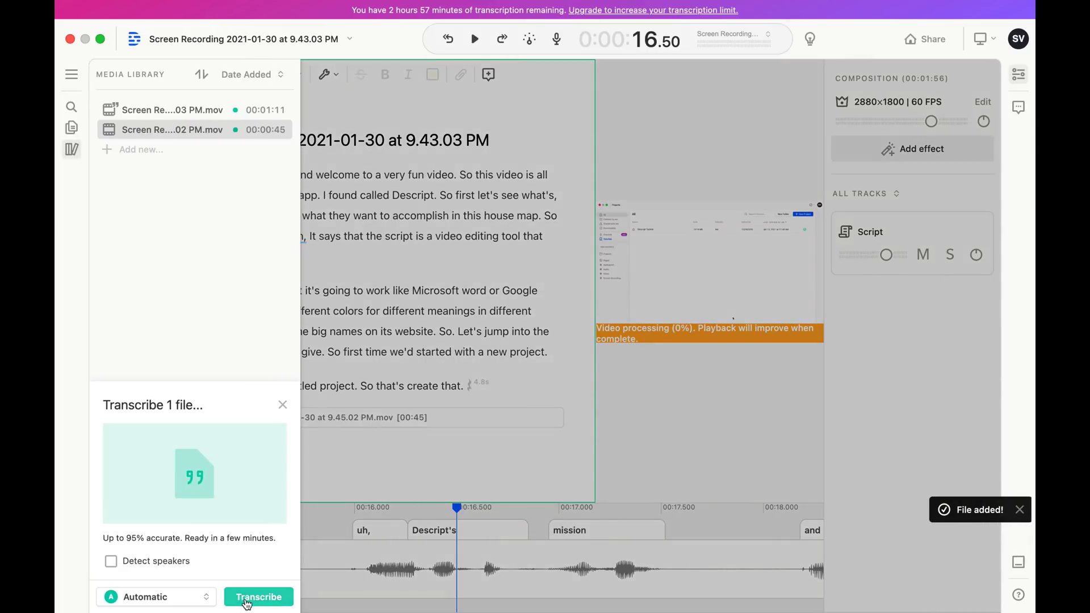
left_click(246, 601)
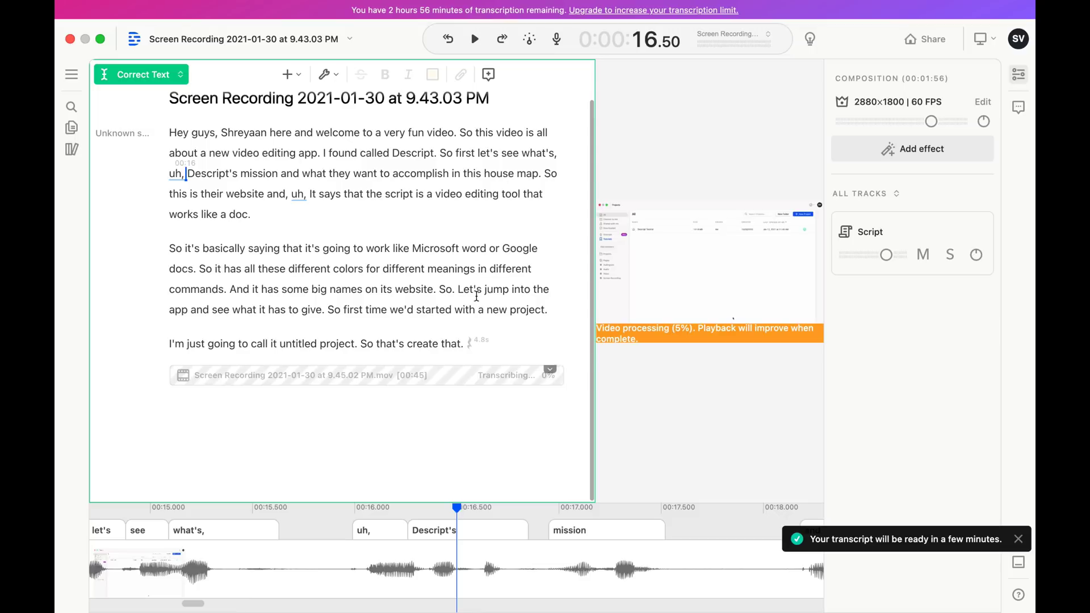
scroll(476, 296, "up", 2)
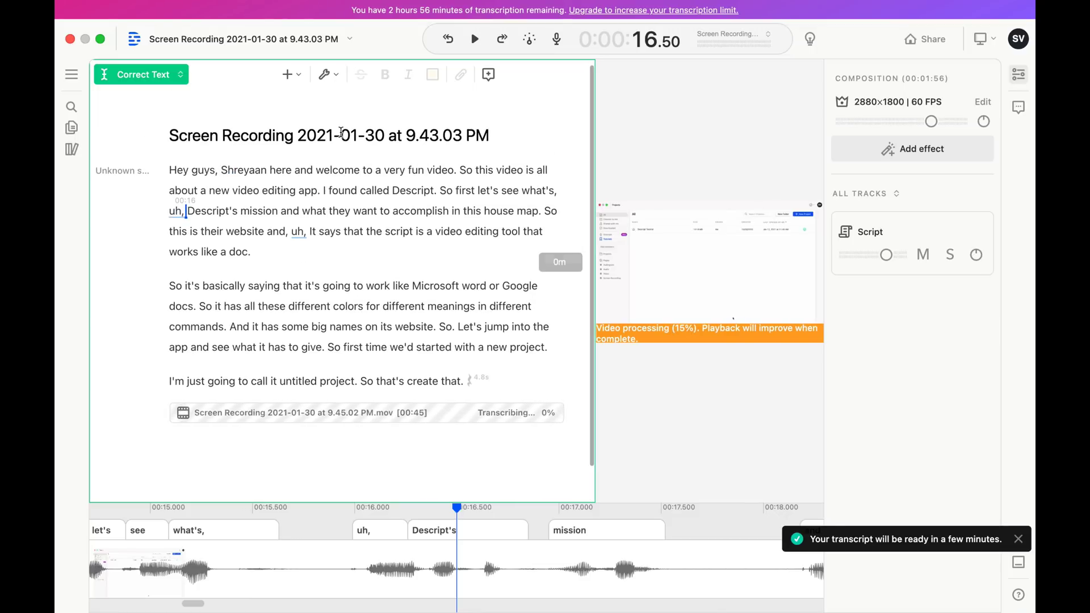
- Switch the editing mode back to Edit Media
left_click(143, 74)
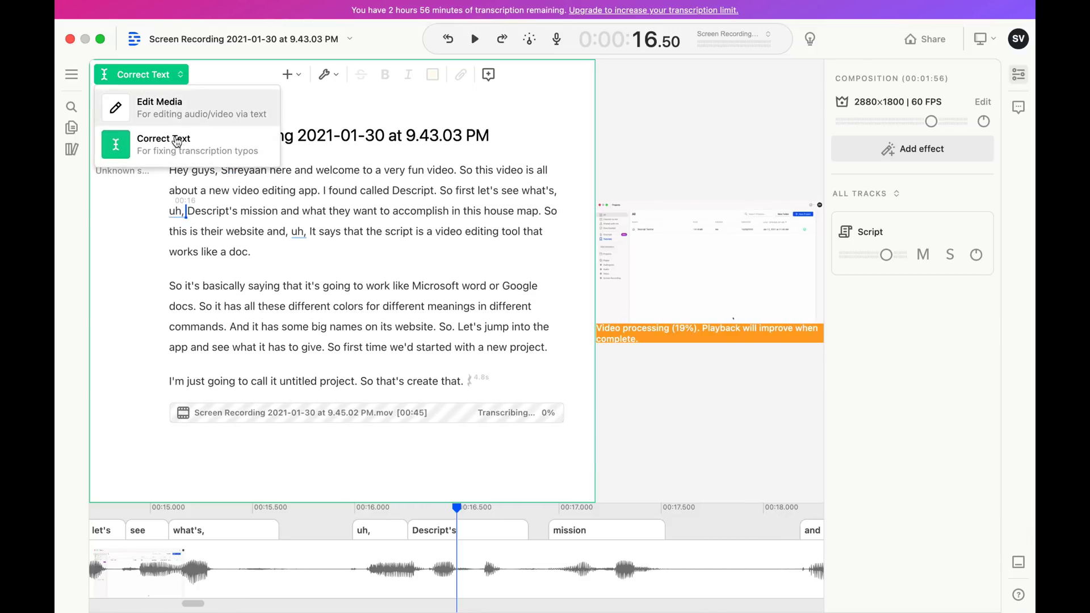
left_click(162, 106)
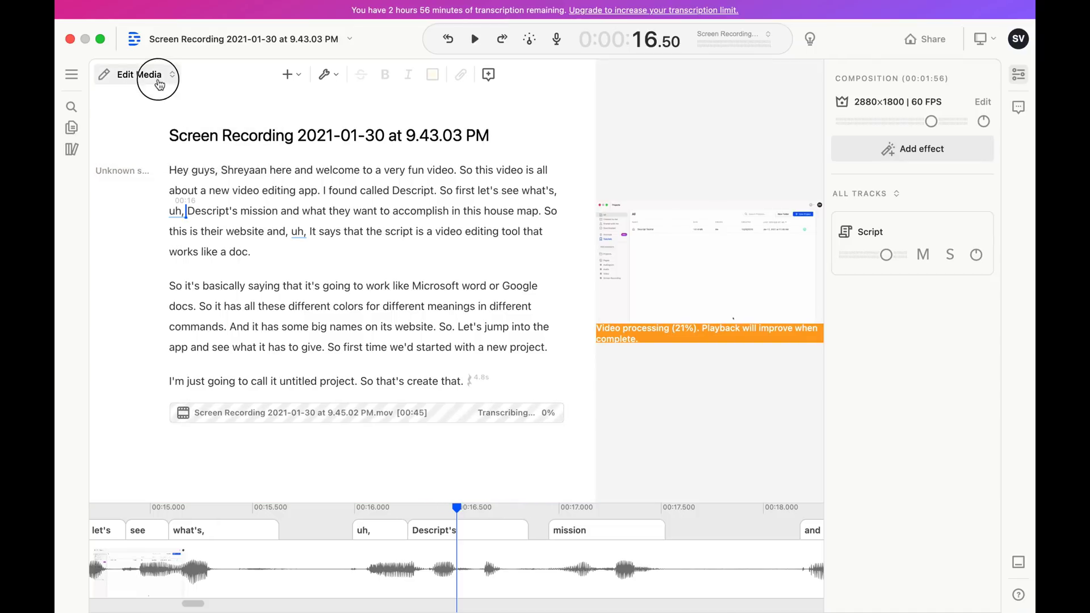
left_click(159, 84)
left_click(154, 101)
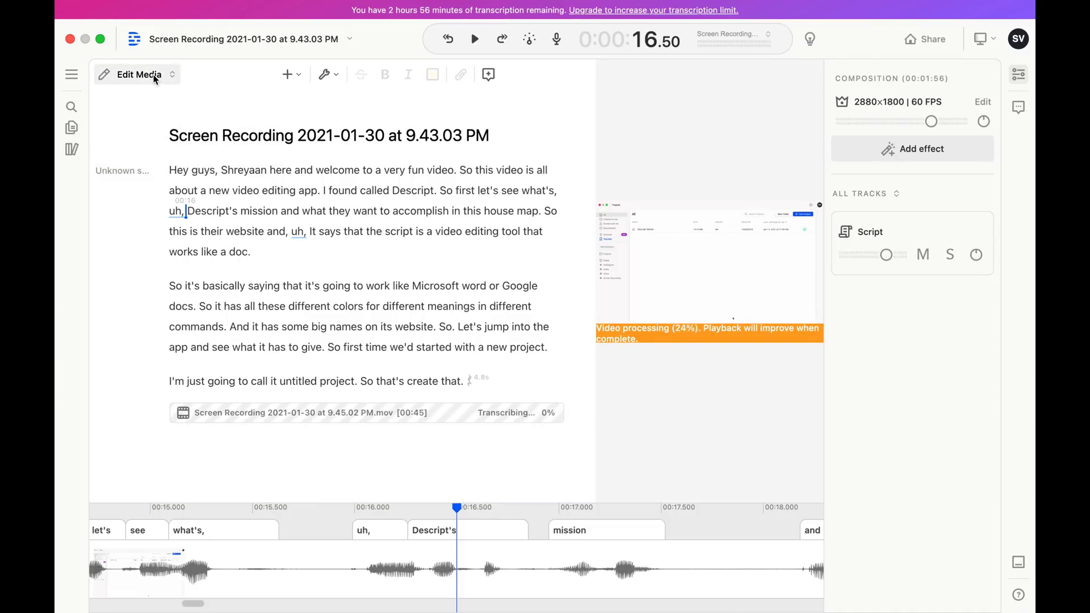
left_click(155, 79)
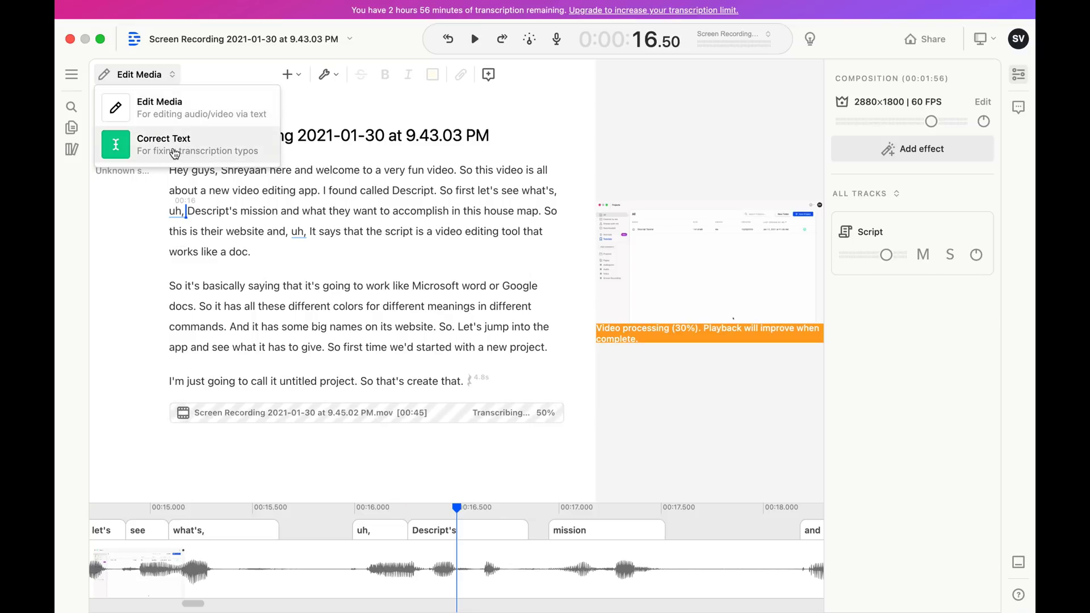
- Capitalise 'word' to 'Word' after Microsoft in the second paragraph
left_click(246, 285)
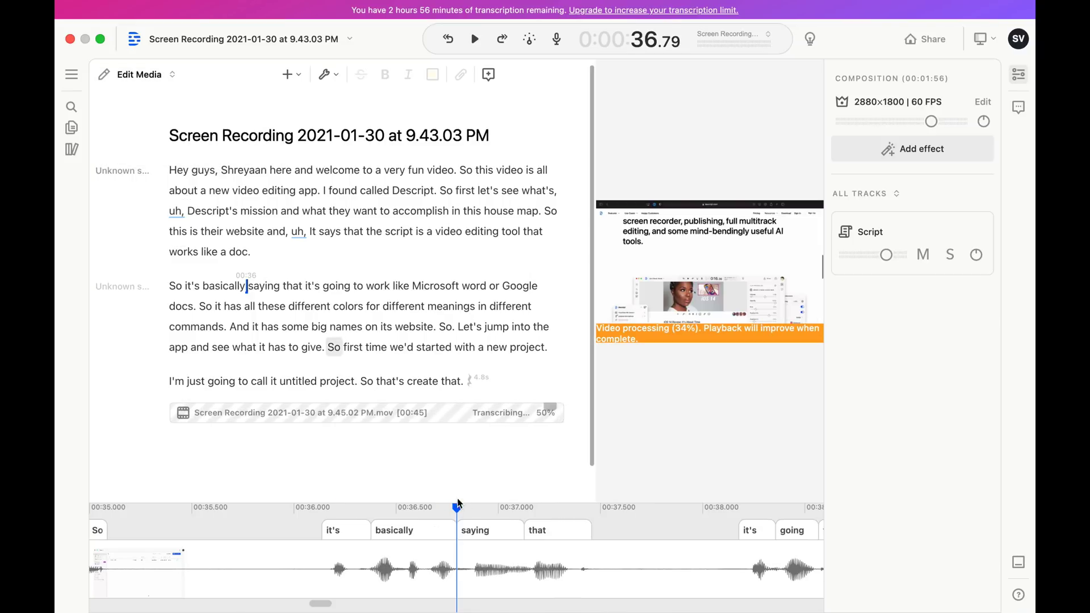
double_click(470, 289)
left_click(462, 286)
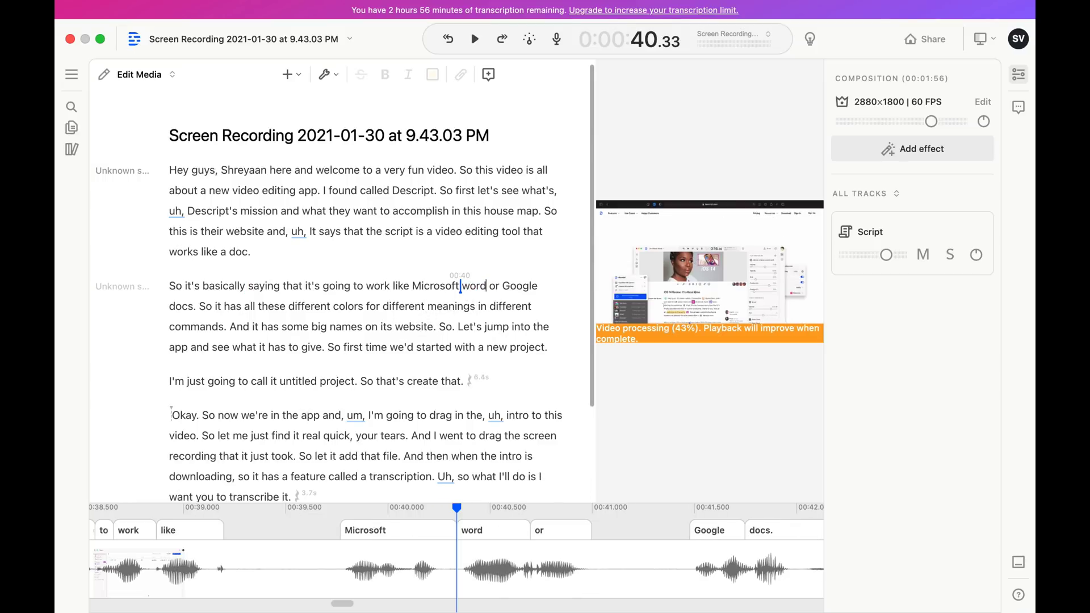
left_click(471, 287)
type("W")
- Capitalise 'docs.' to 'Docs.', then jump to the end of the new transcript
left_click(170, 307)
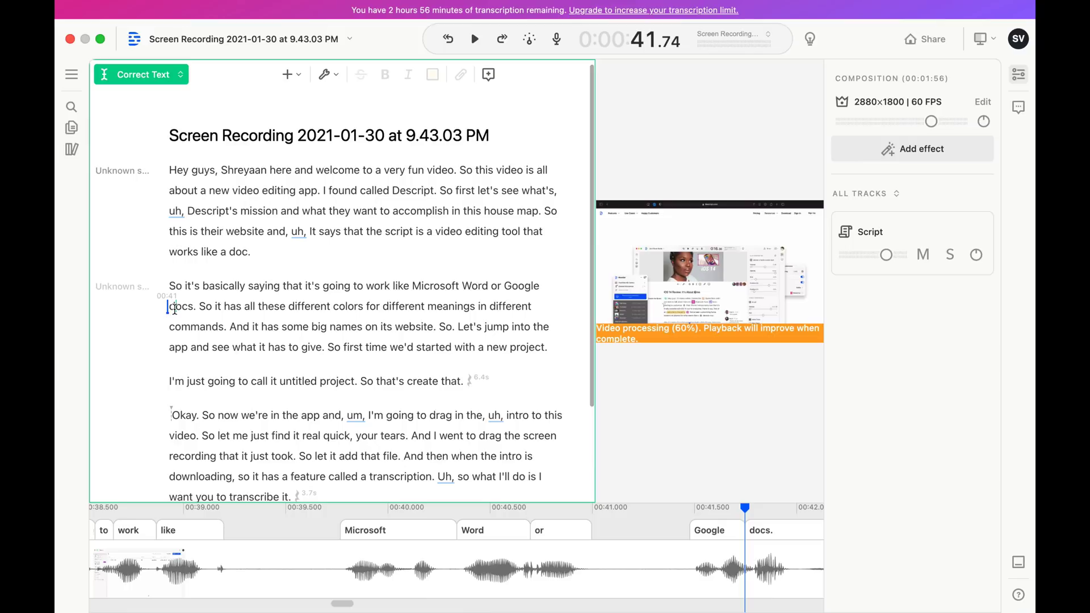
key("Delete")
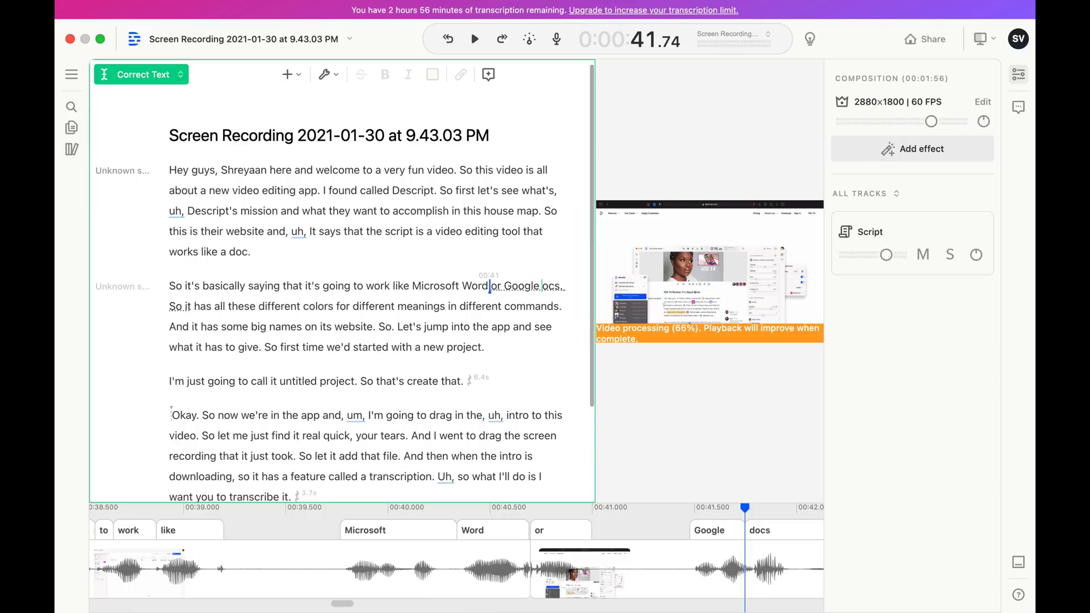
type("D")
scroll(477, 371, "down", 3)
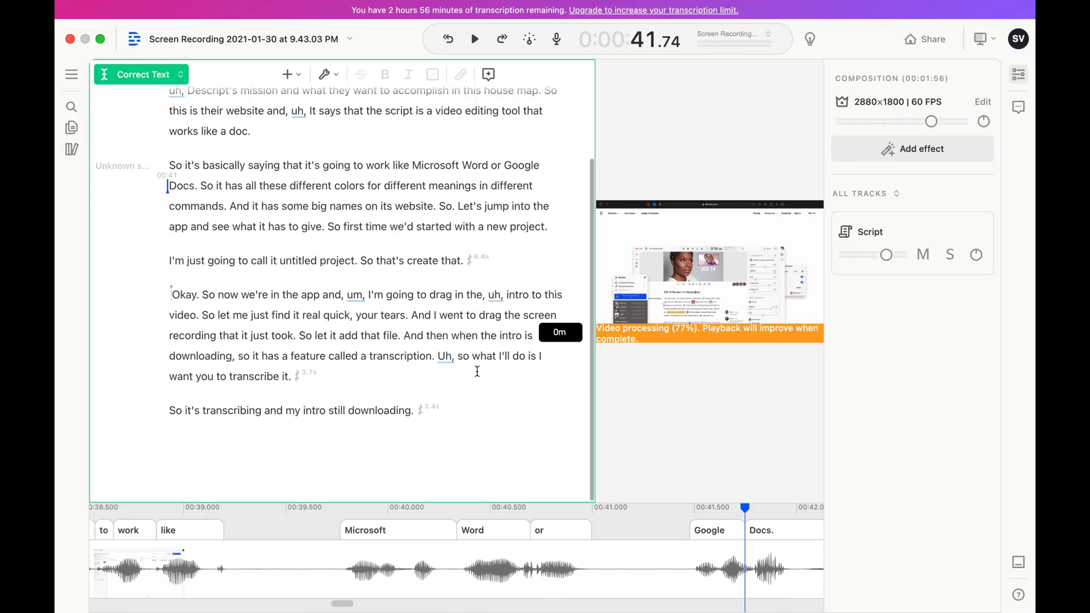
left_click(171, 291)
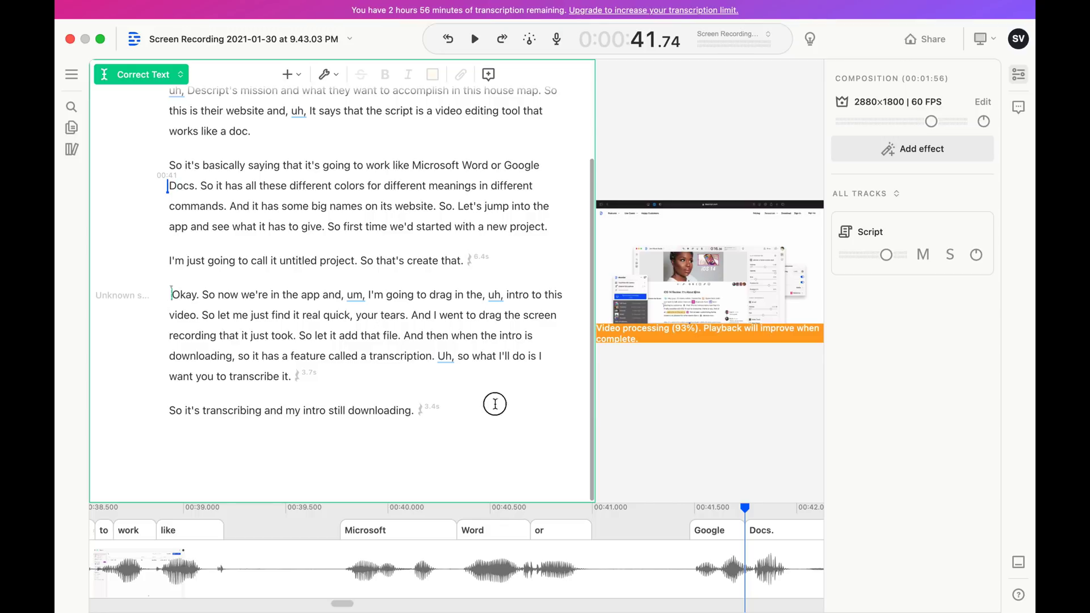
left_click(562, 408, "shift")
left_click(572, 419)
- Drag the 9.46.38 PM recording from the desktop onto the script, transcribe it, and collapse the sidebar
key("F11")
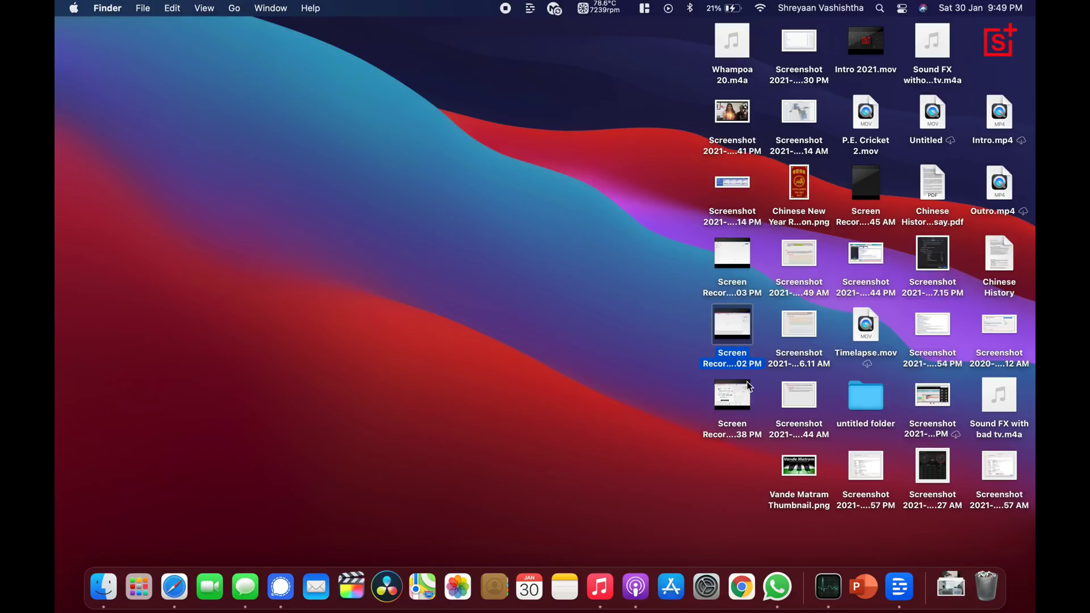
left_click_drag(732, 397, 427, 465)
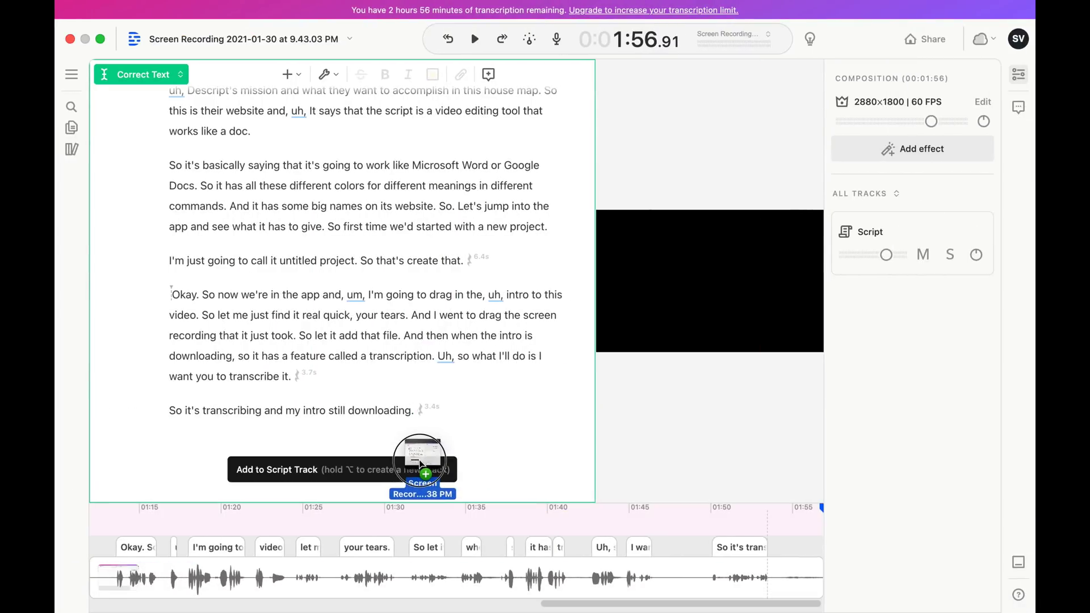
left_click_drag(427, 465, 421, 454)
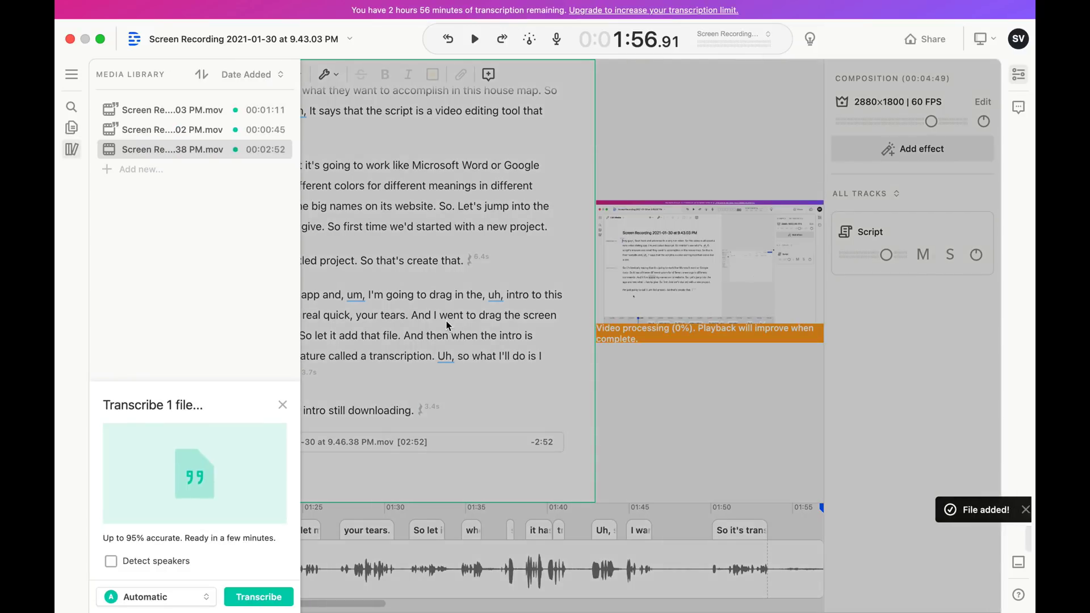
left_click(243, 596)
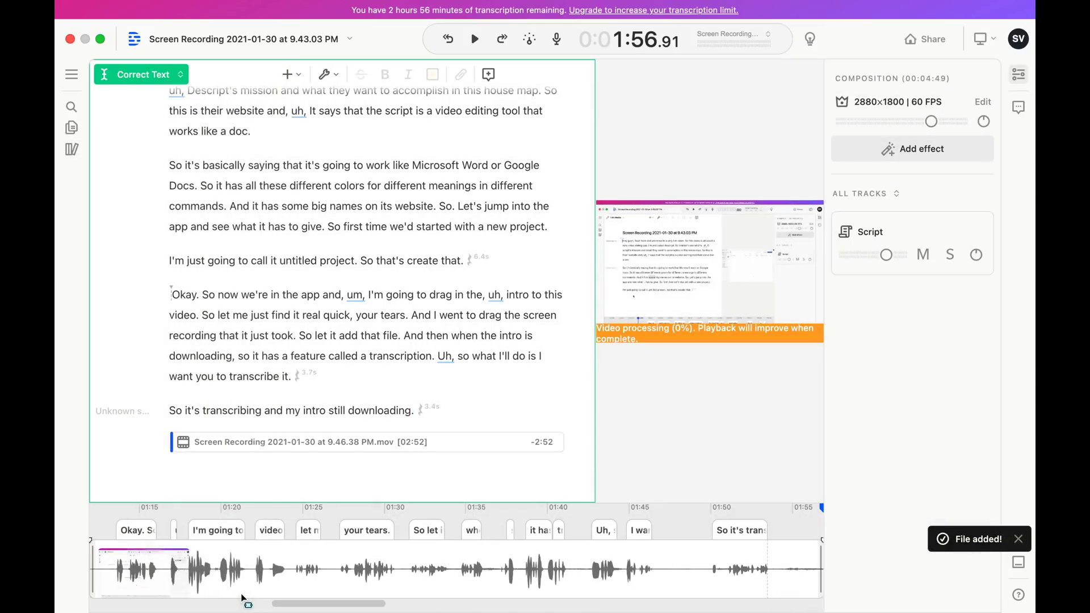
left_click(67, 76)
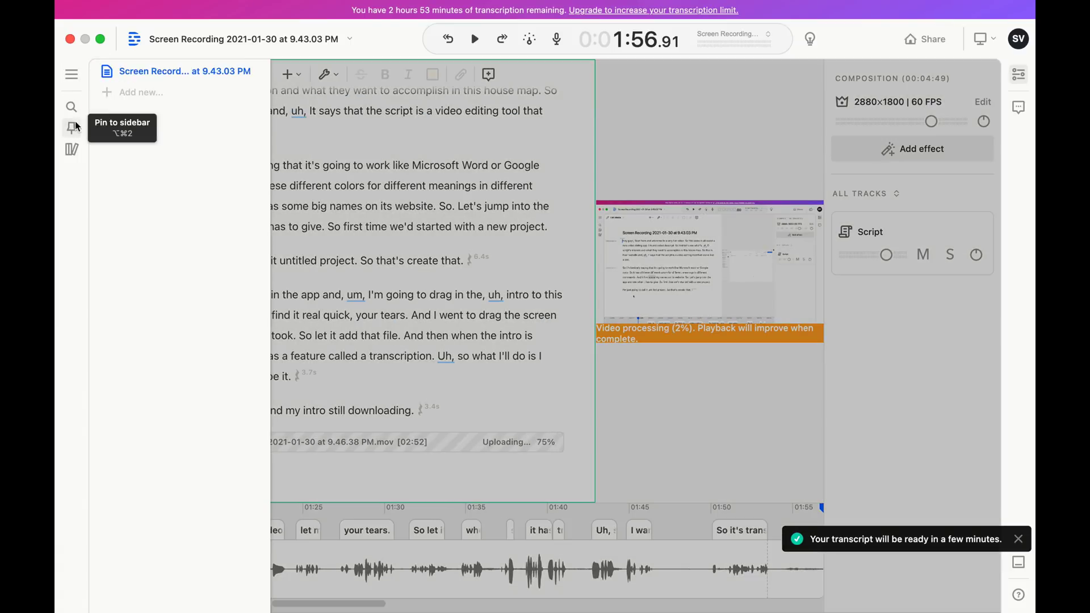
- Pin the compositions sidebar and replace the document title with 'Descript Tutorial'
left_click(76, 126)
left_click(92, 117)
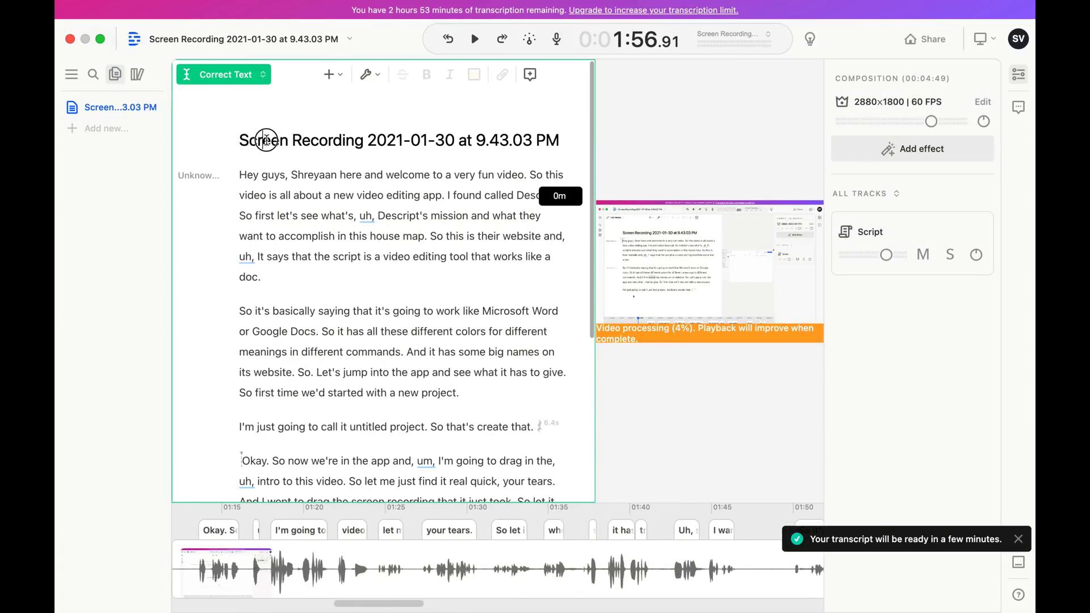
triple_click(266, 140)
type("Desw")
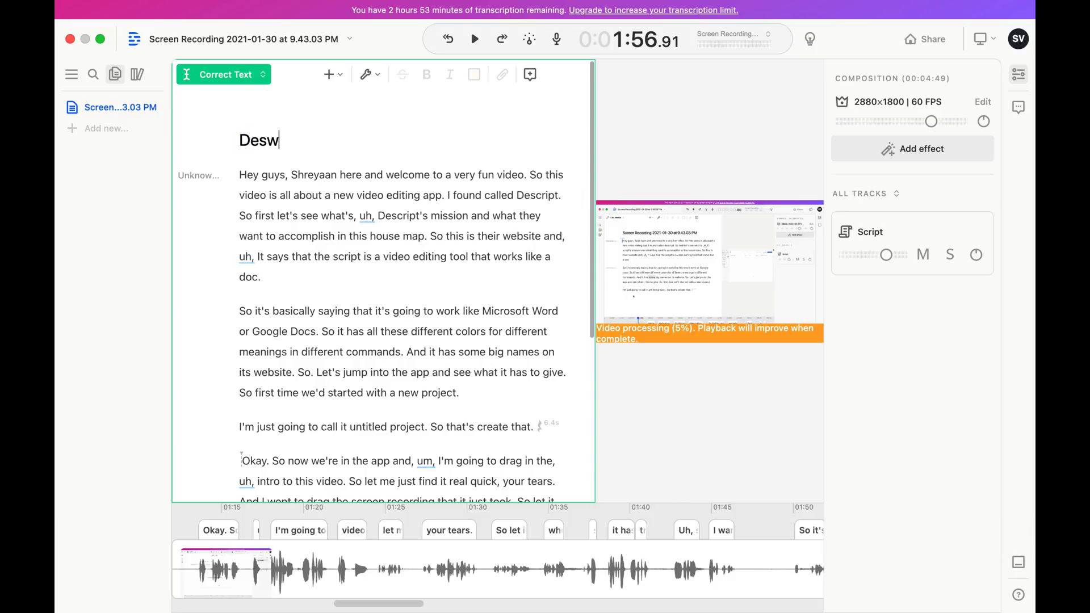
key("BackSpace")
type("cript ")
type("Tutorial")
key("Return")
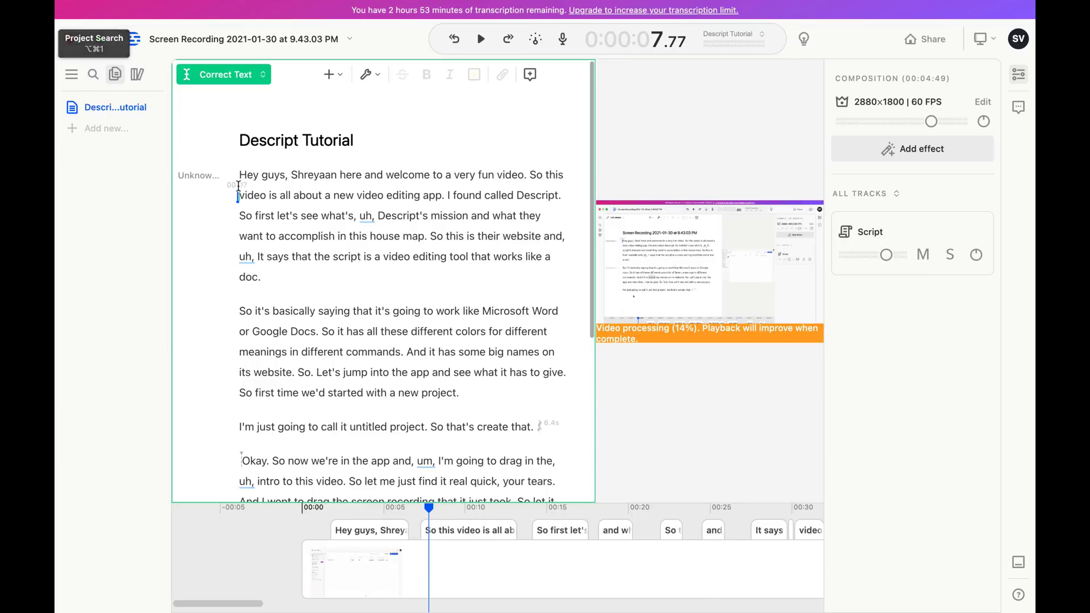
scroll(296, 315, "down", 5)
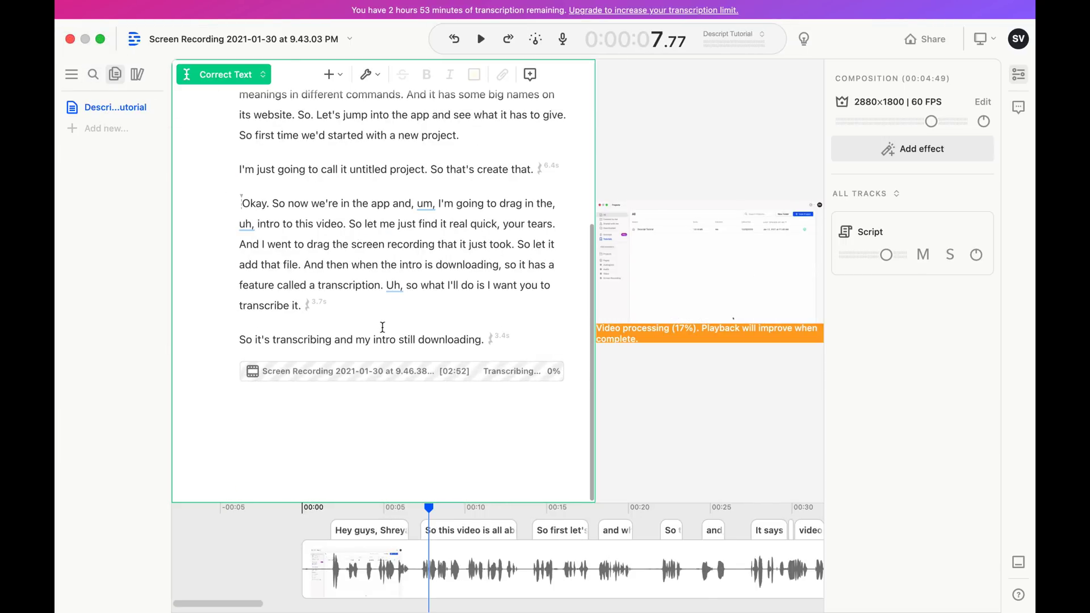
- Show the media library listing the three recordings at 1:11, 0:45 and 2:52
left_click(93, 74)
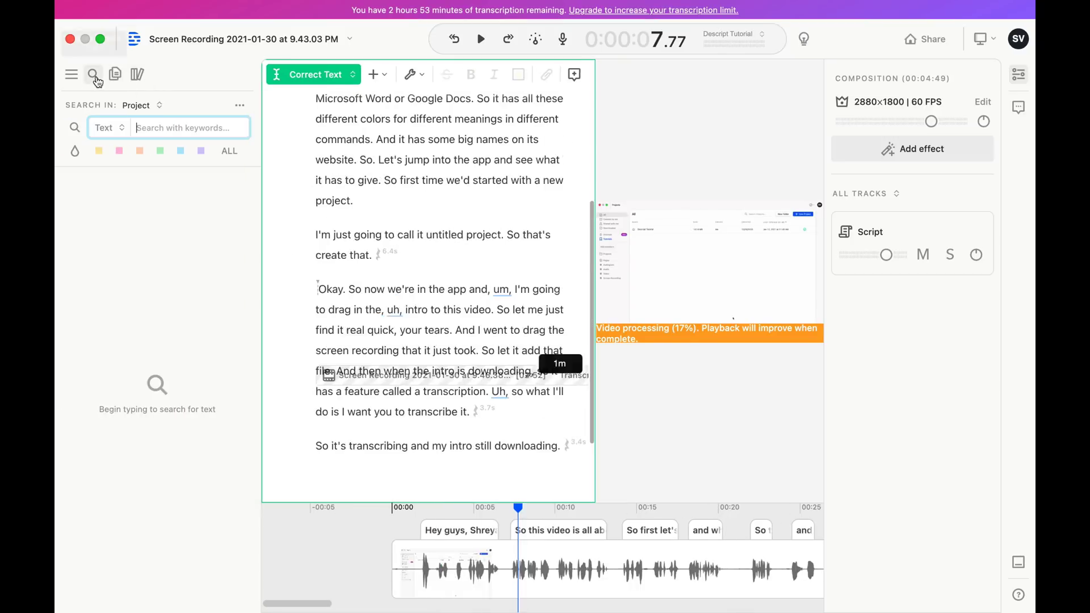
left_click(94, 74)
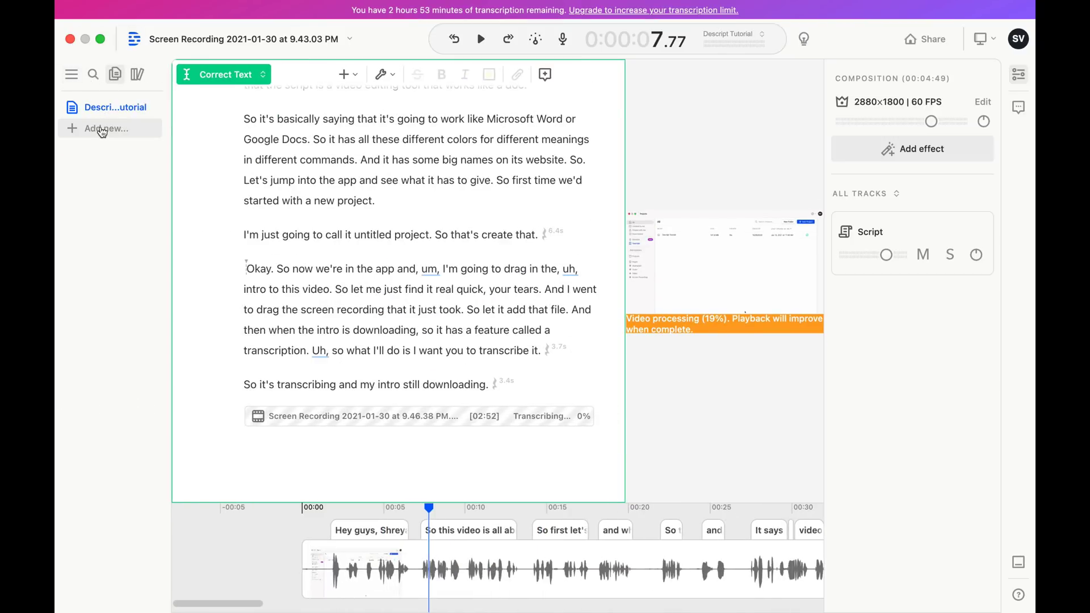
right_click(102, 101)
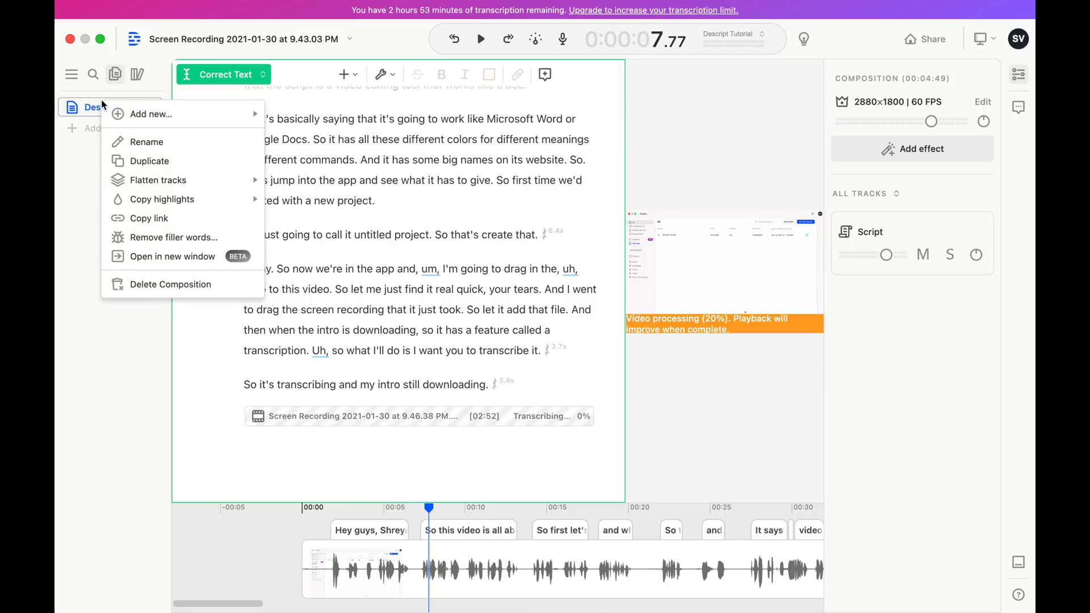
left_click(84, 168)
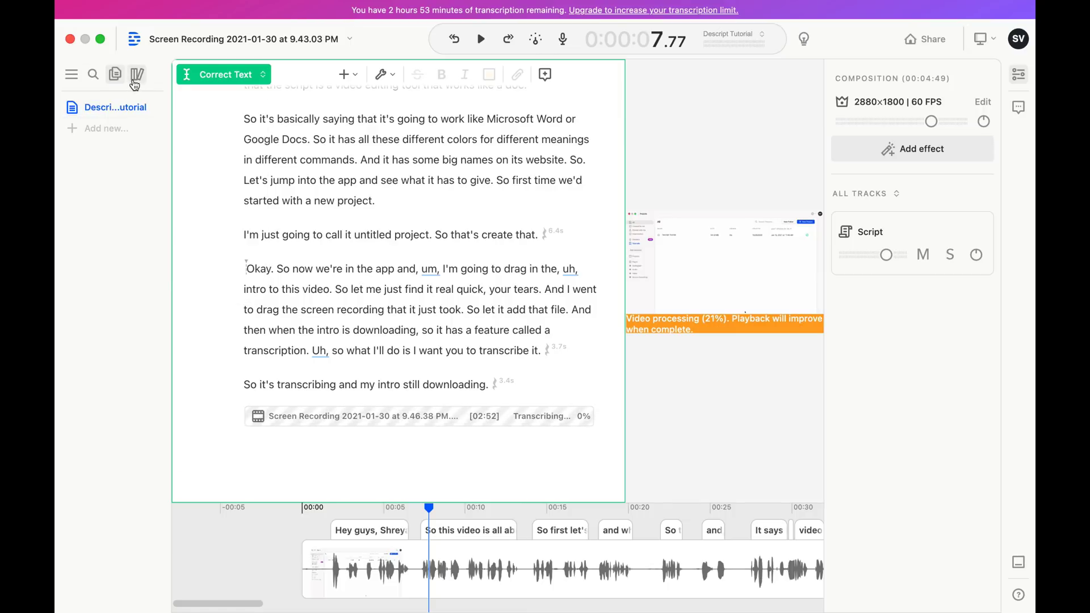
left_click(133, 83)
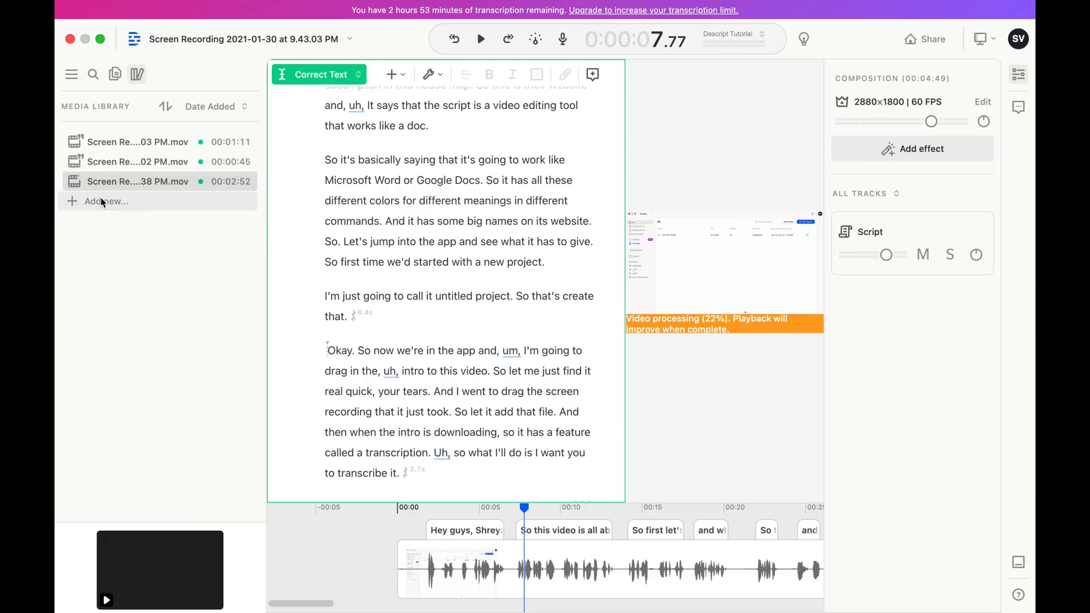
- Try importing Intro 2021.mov from the Desktop, accept the multichannel rejection, and reveal the desktop files
left_click(101, 198)
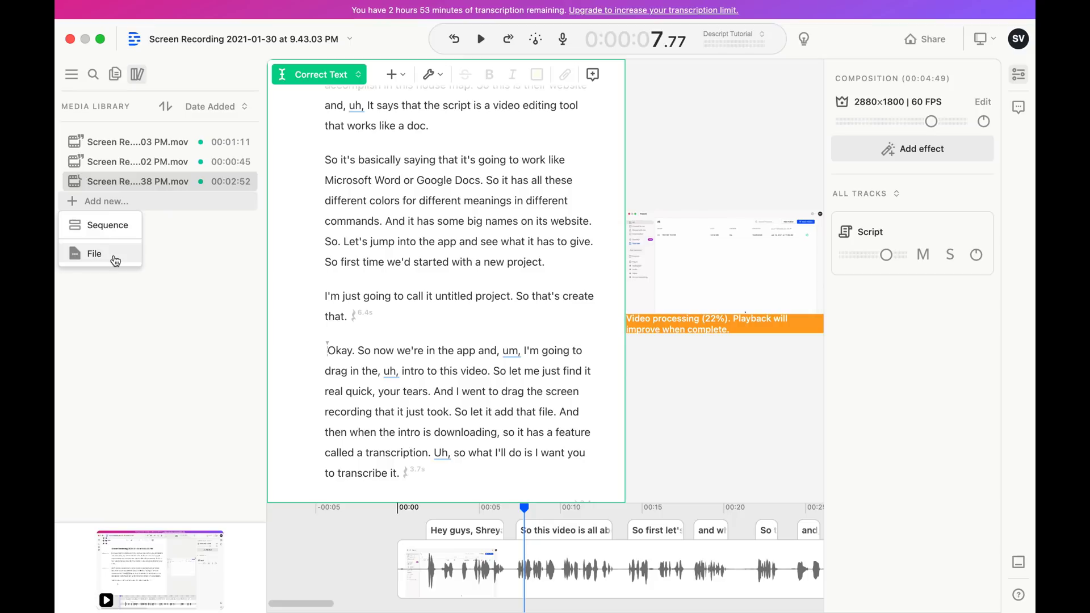
left_click(116, 256)
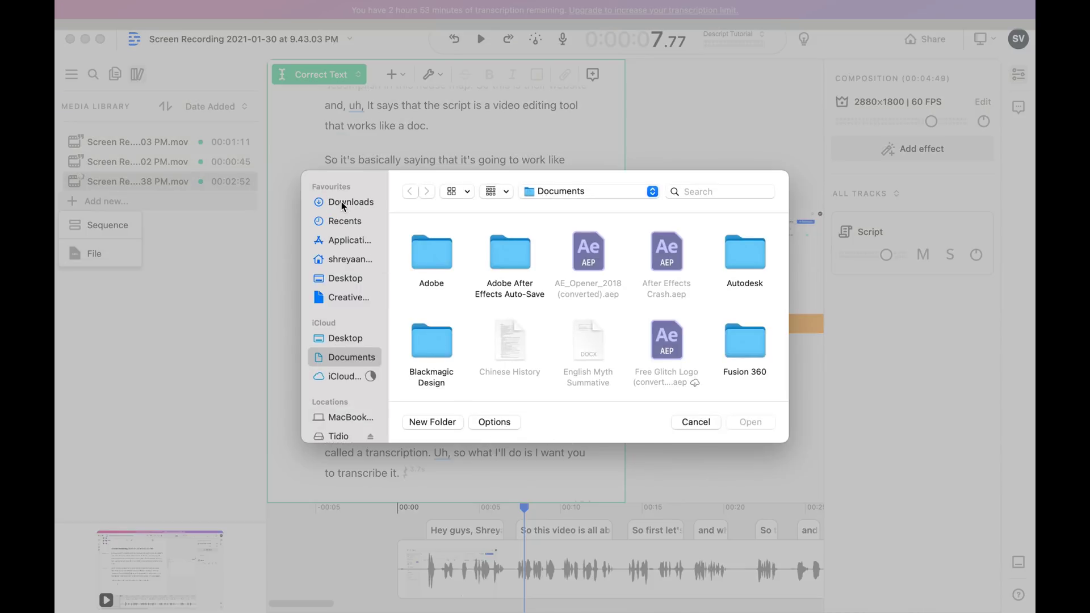
left_click(337, 278)
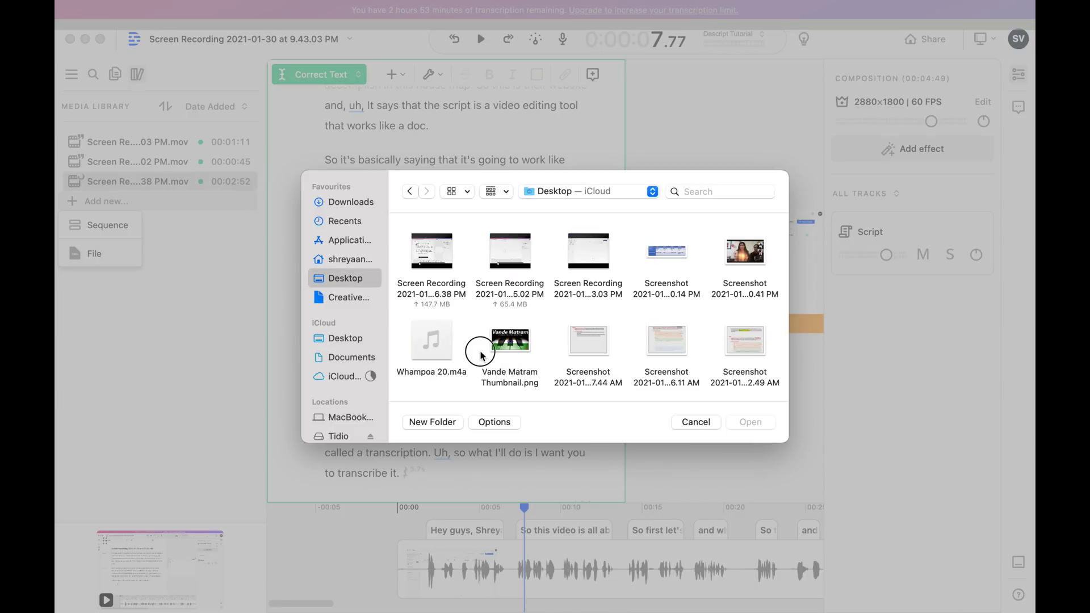
left_click(747, 301)
left_click(754, 425)
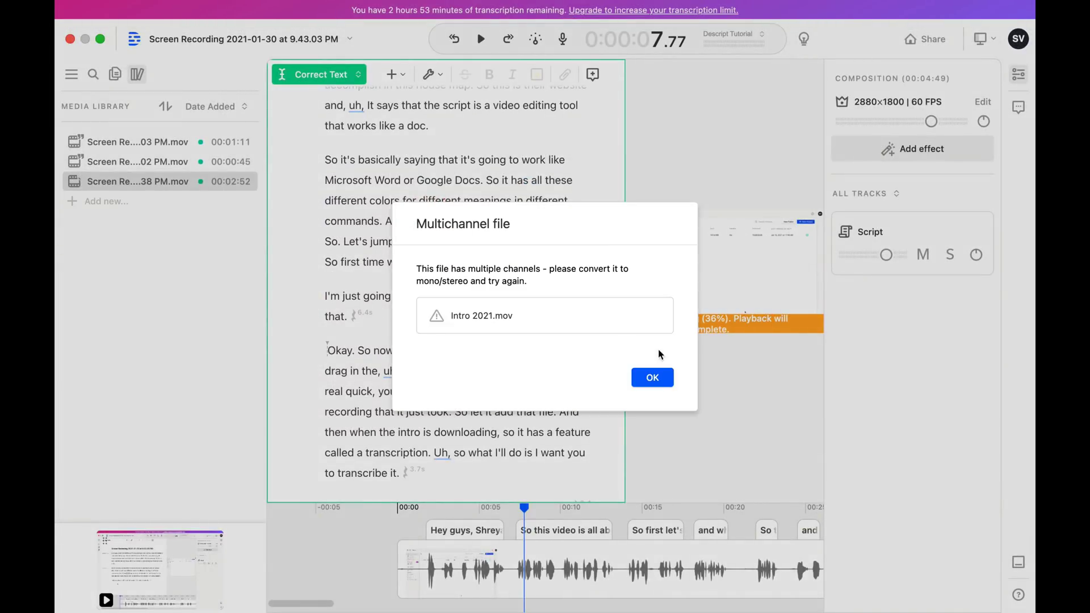
left_click(652, 377)
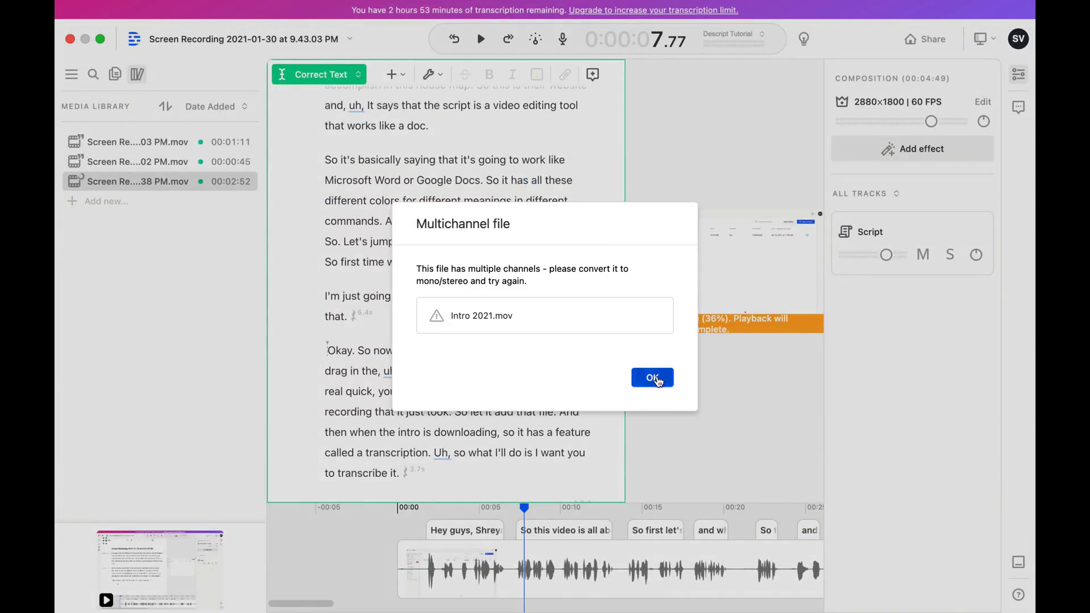
key("F11")
left_click(732, 478)
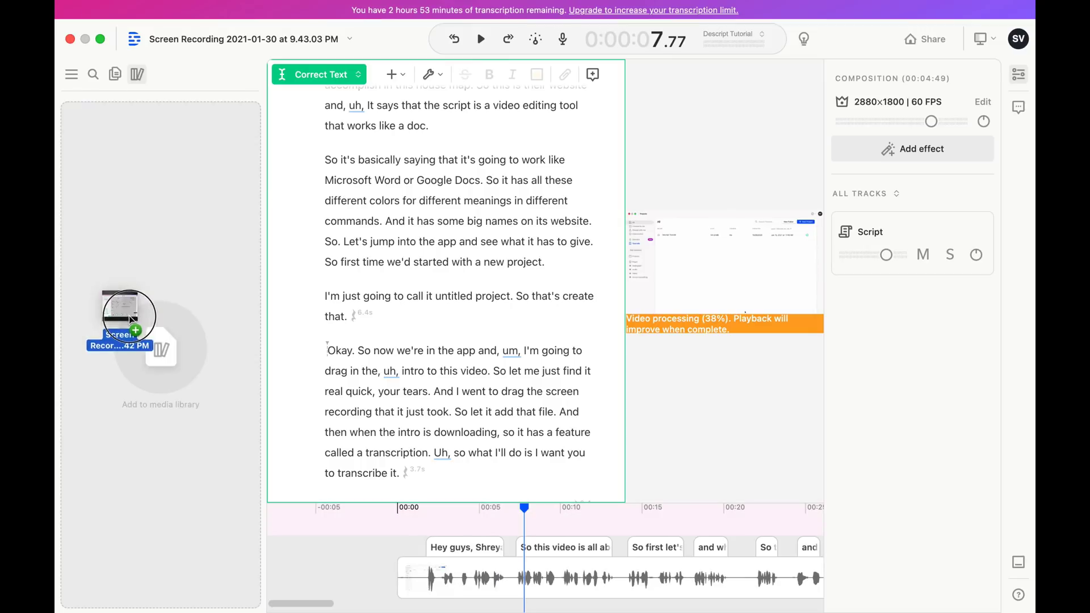
- Drag Screen Recording 2021-01-30 at 9.49.42 PM.mov (1:20) from the desktop into the media library
left_click_drag(732, 478, 129, 322)
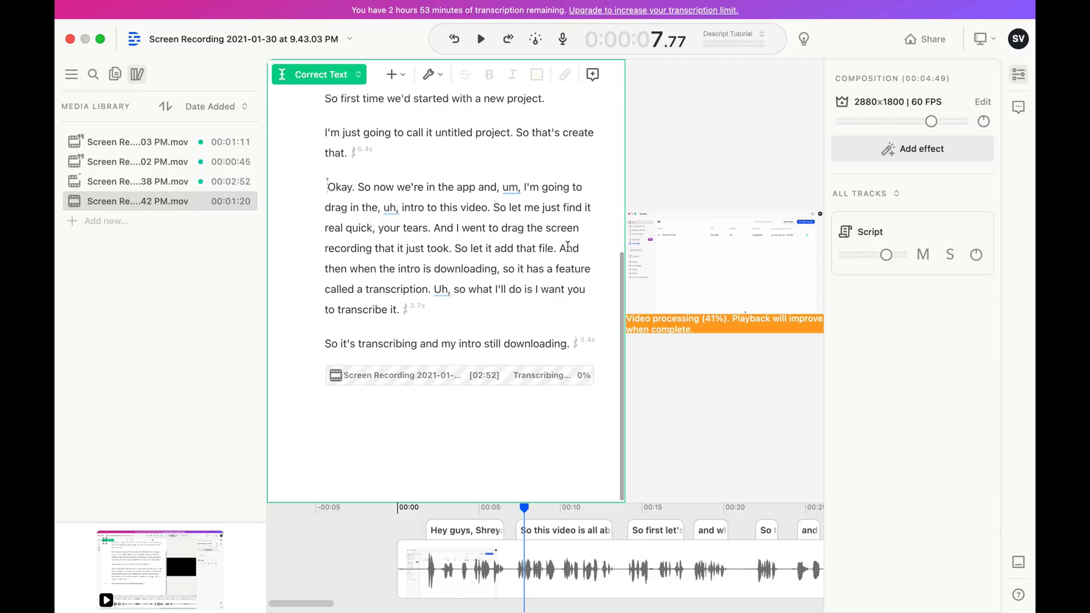
scroll(472, 311, "up", 10)
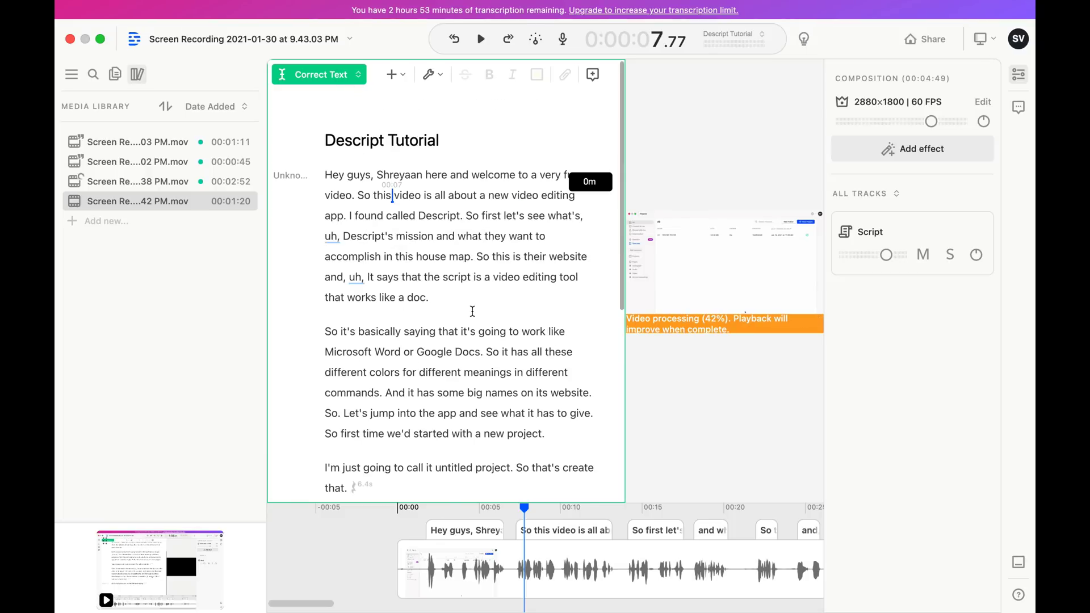
scroll(472, 311, "down", 10)
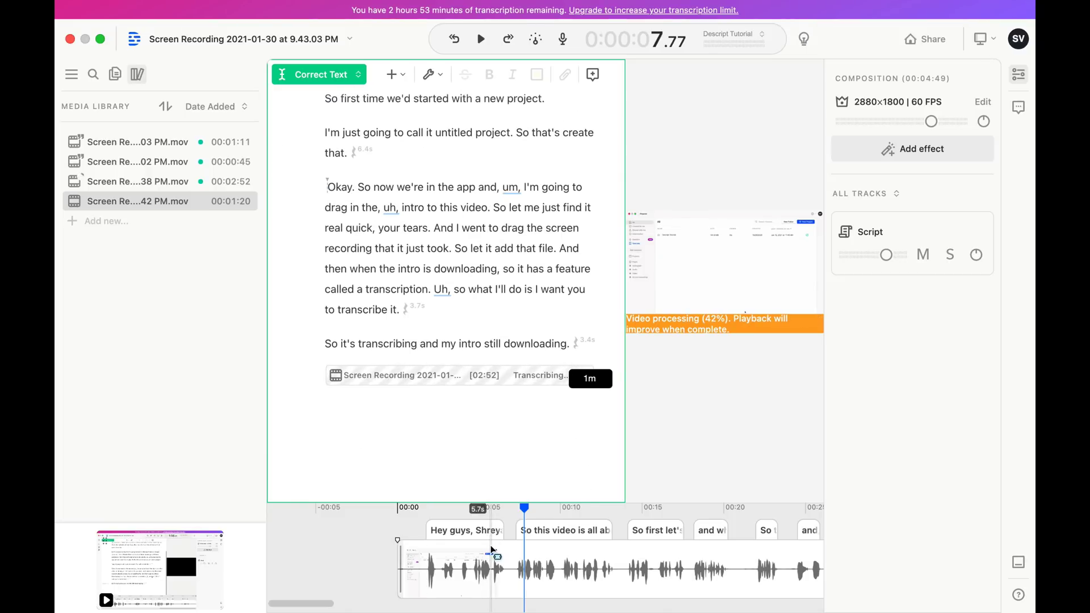
scroll(494, 556, "right", 10)
scroll(494, 556, "right", 5)
scroll(493, 556, "right", 15)
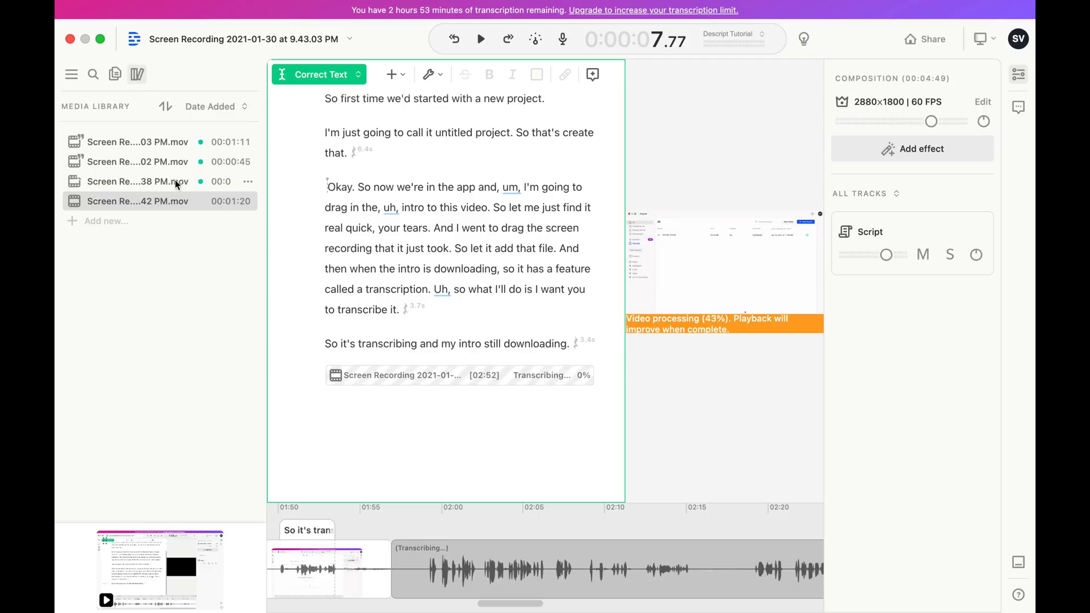
left_click(218, 180)
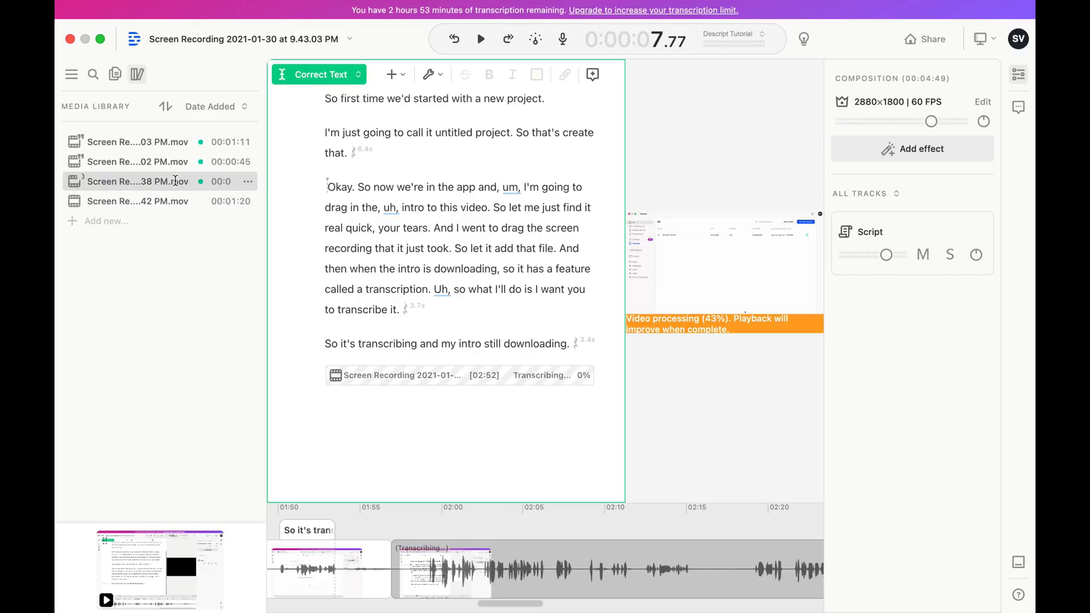
left_click(248, 181)
left_click(203, 141)
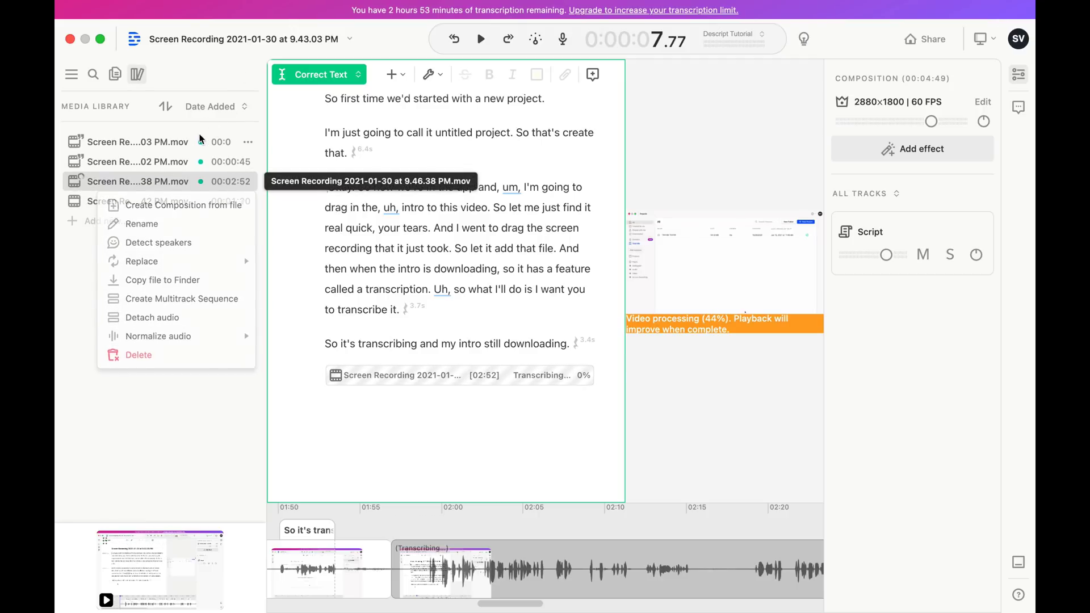
left_click(248, 142)
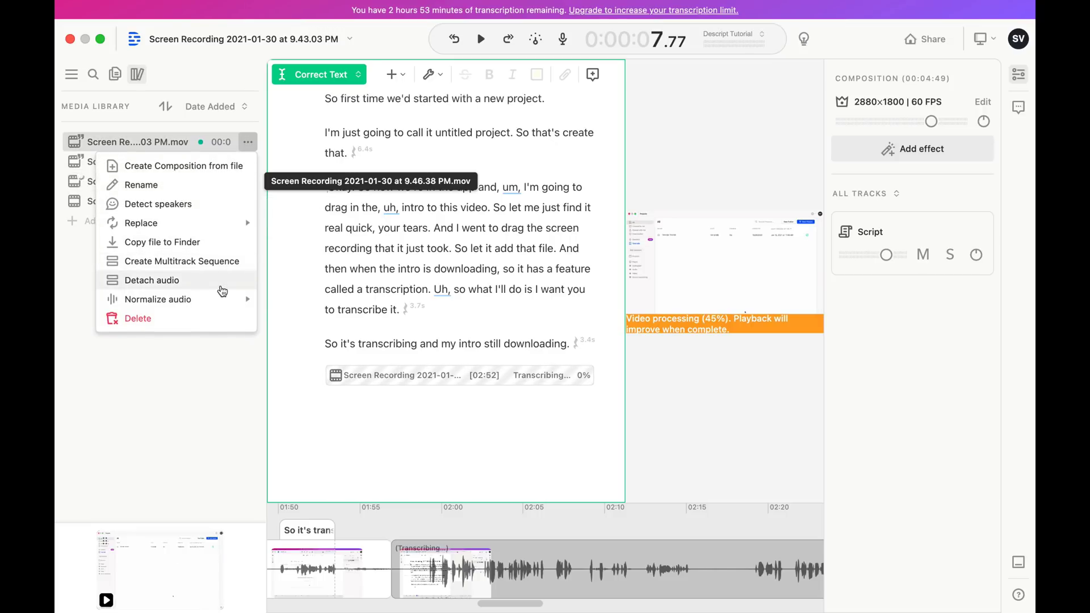
mouse_move(215, 299)
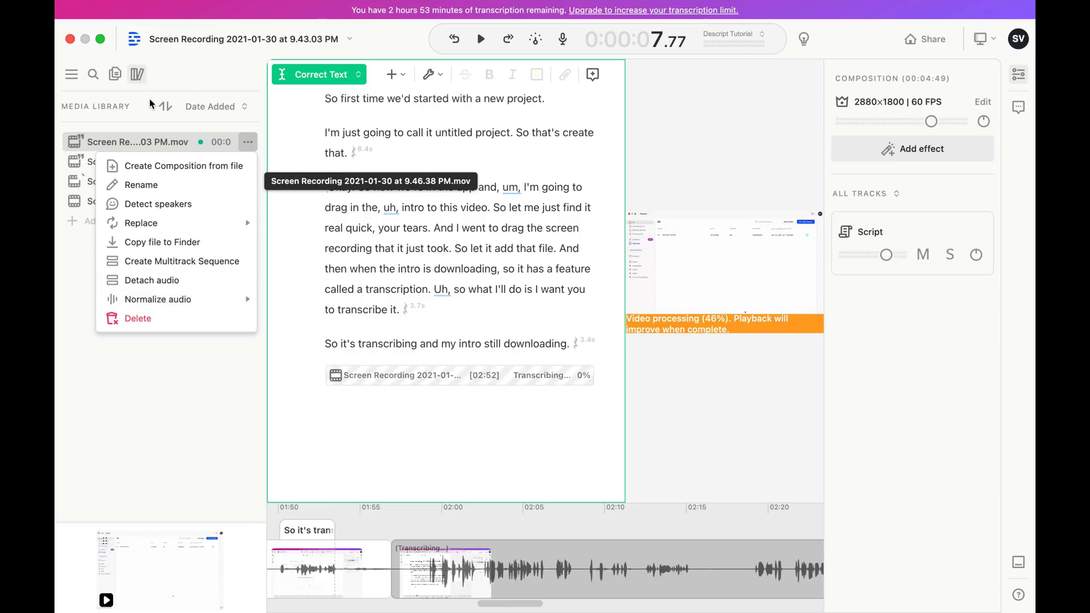
left_click(226, 83)
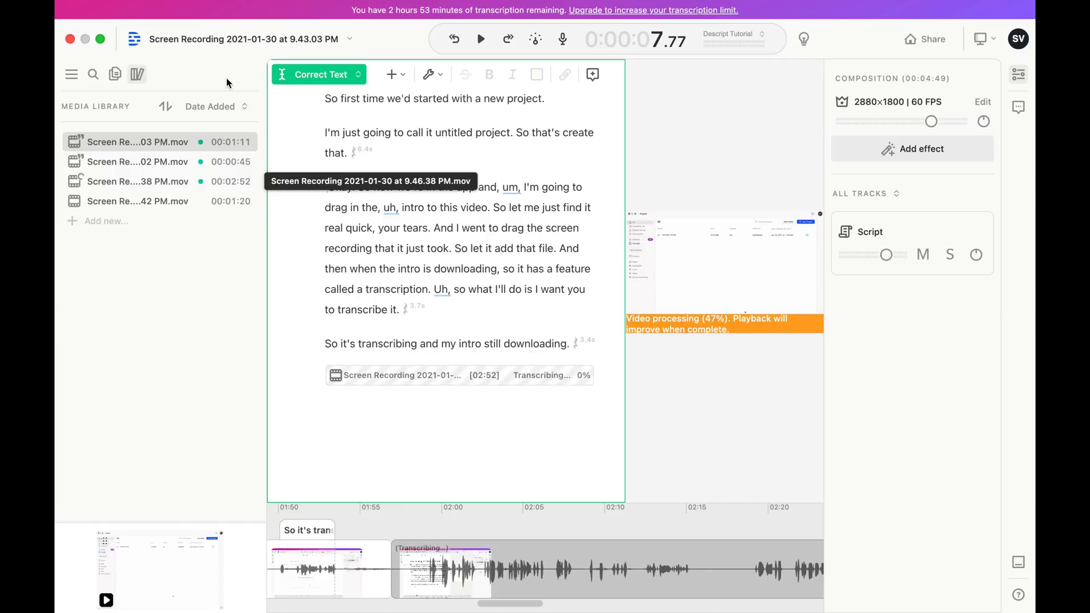
- Collapse the side panel and show the Compressor and Equalizer audio effects for the composition
left_click(116, 79)
left_click(70, 75)
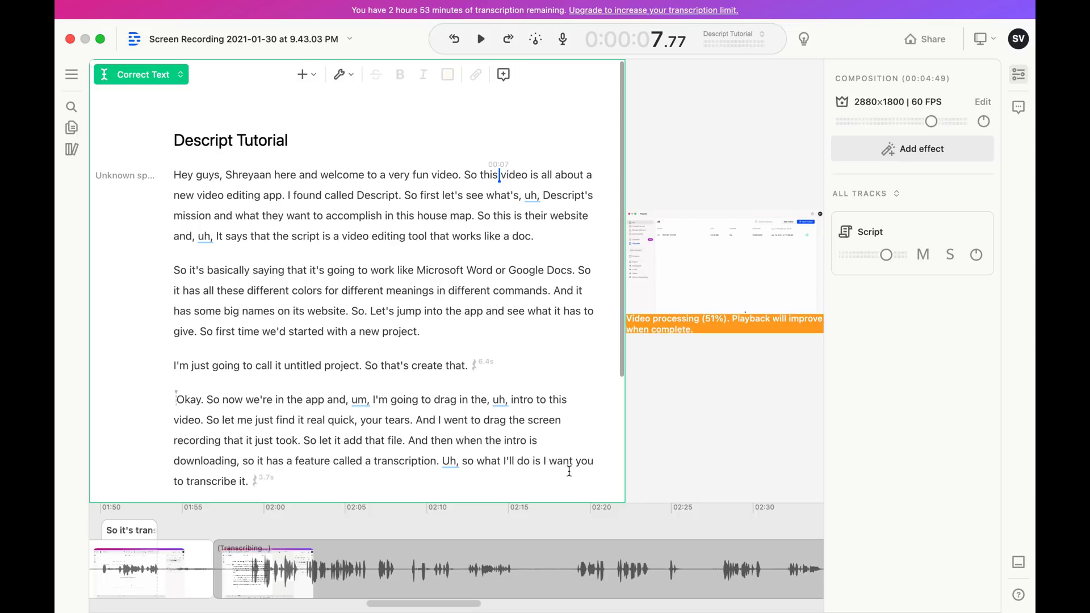
left_click(908, 149)
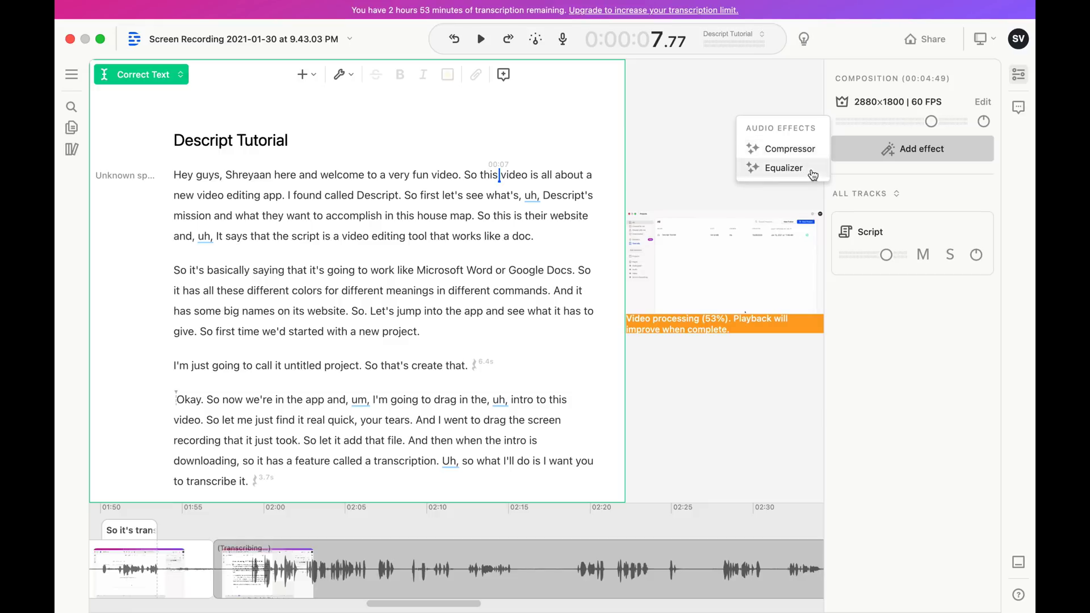
- Switch the composition orientation to Landscape (16:9)
left_click(914, 103)
left_click(975, 104)
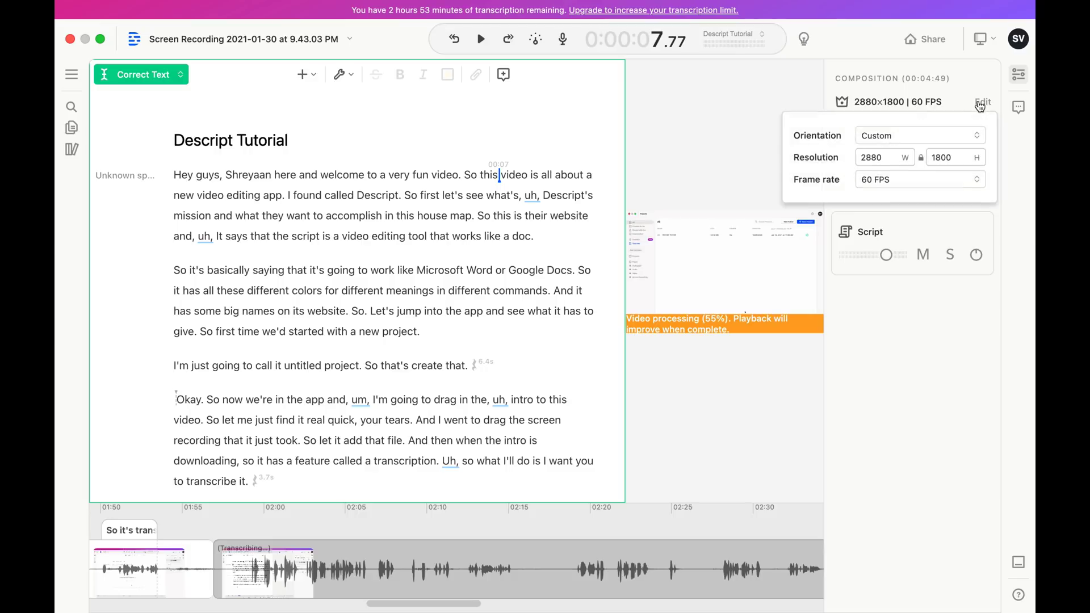
left_click(911, 137)
left_click(914, 174)
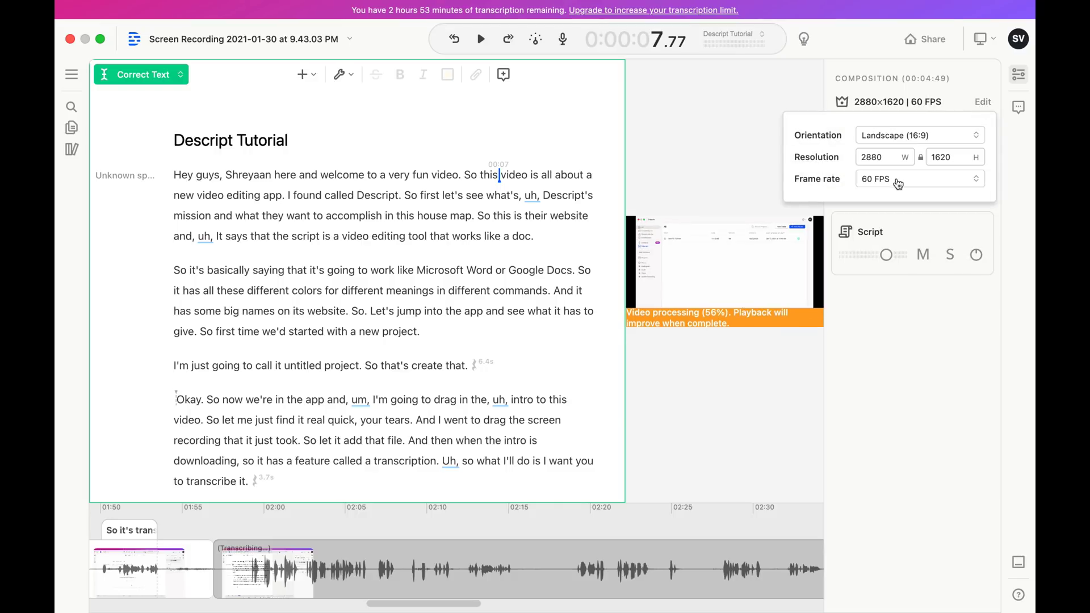
- Set the composition resolution to 4K (3840×2160), keeping 60 FPS
left_click_drag(910, 163, 919, 163)
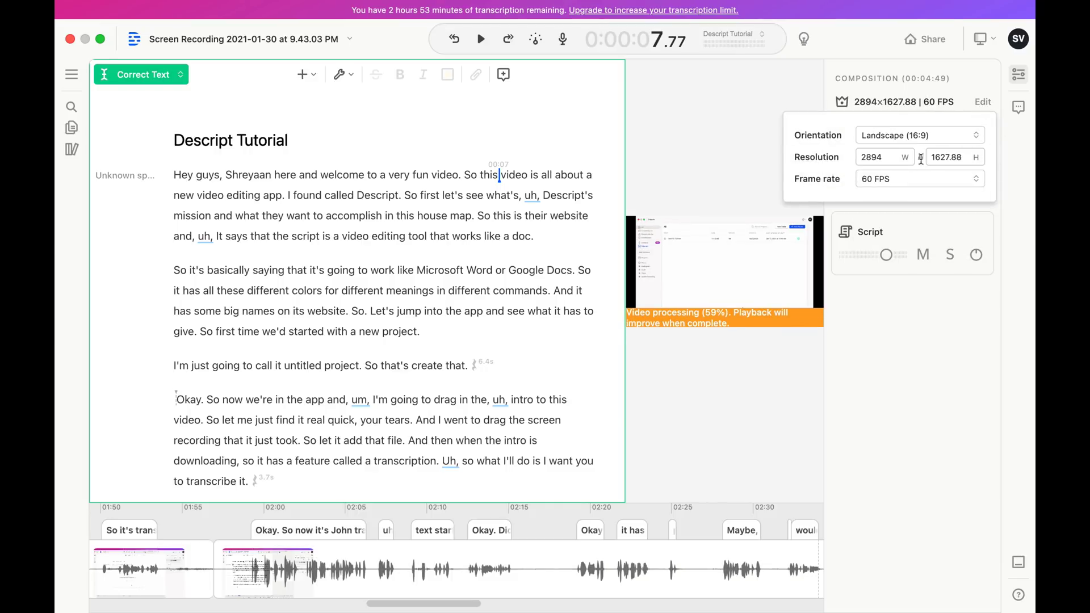
left_click(868, 157)
type("3")
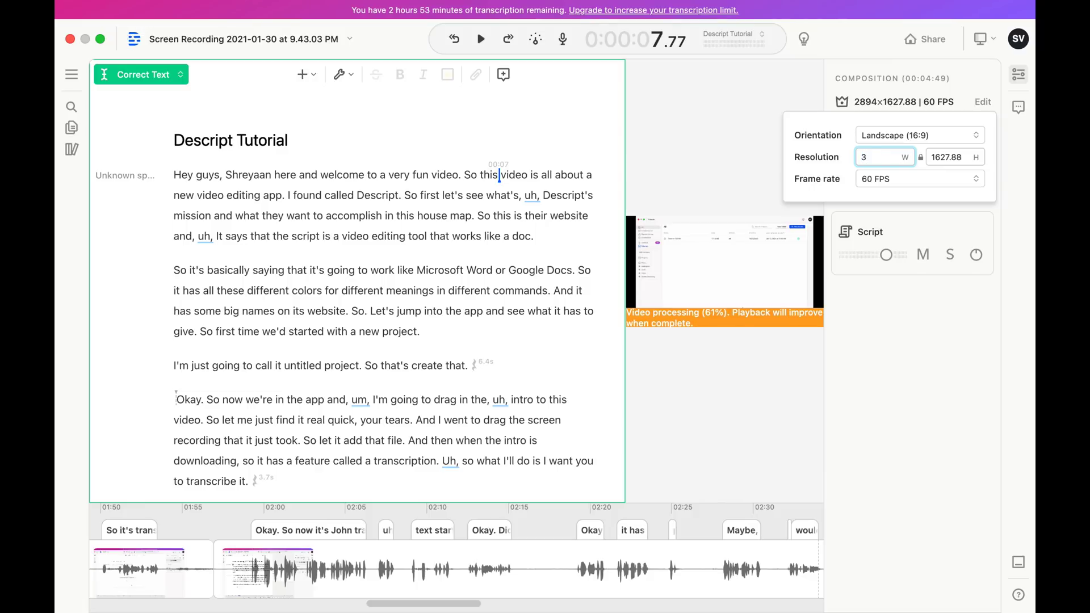
type("860")
key("Tab")
type("2160")
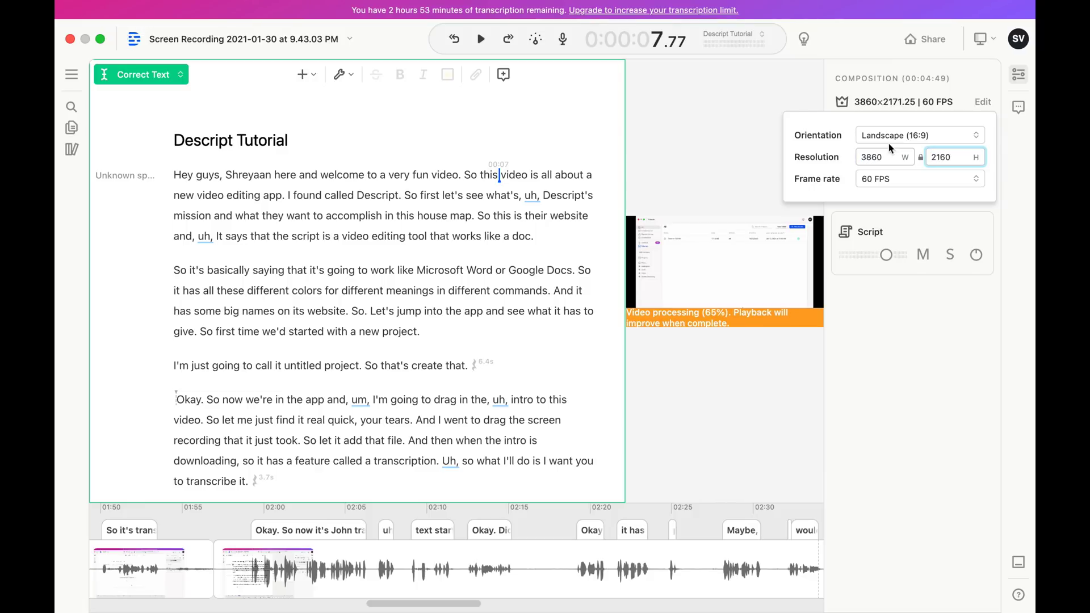
left_click(875, 155)
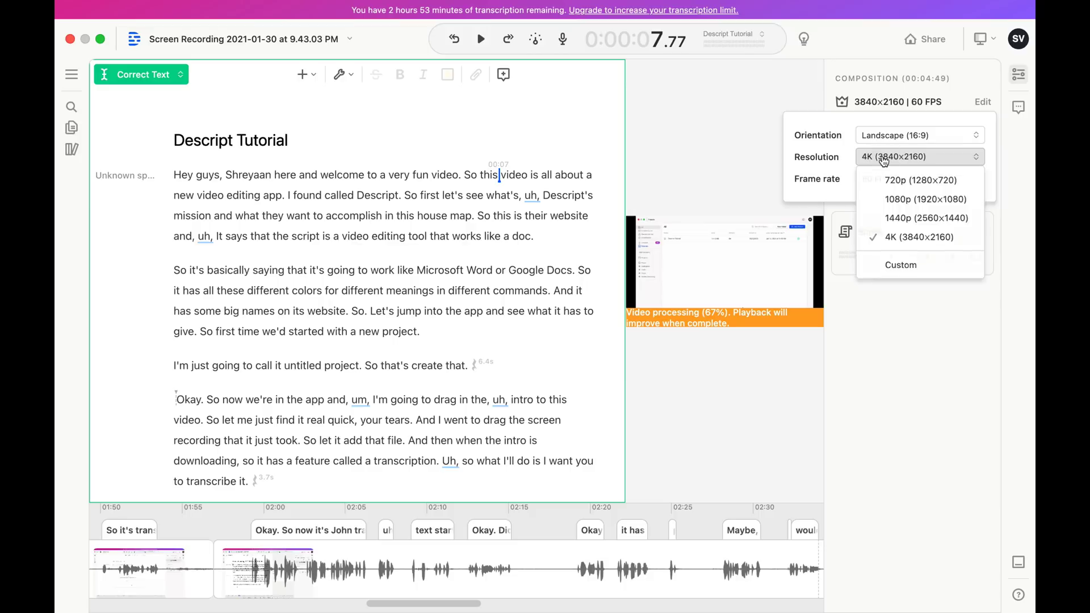
left_click(881, 157)
left_click(898, 180)
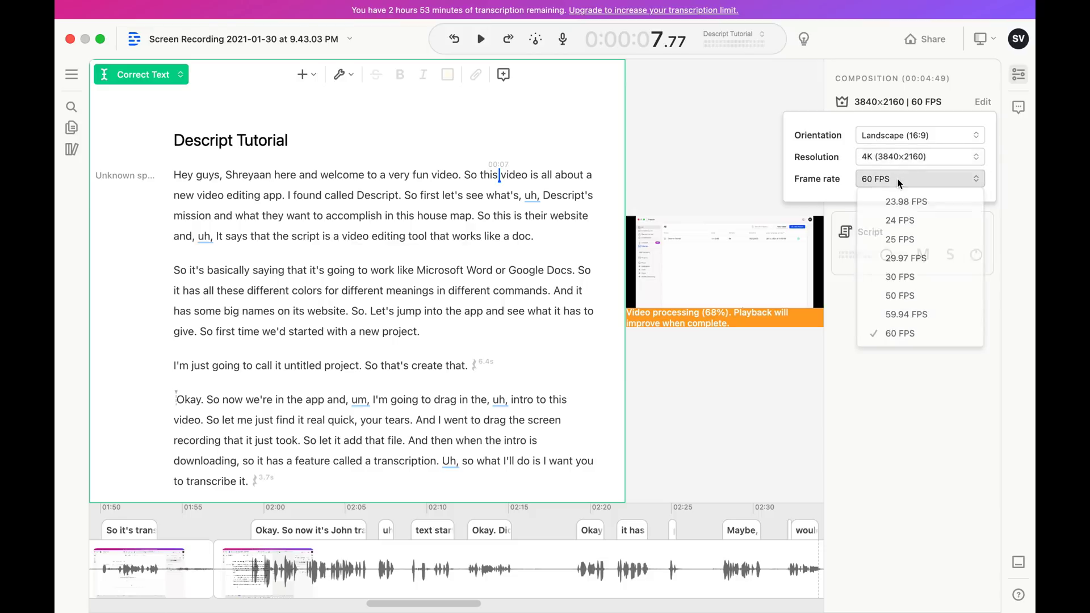
left_click(900, 336)
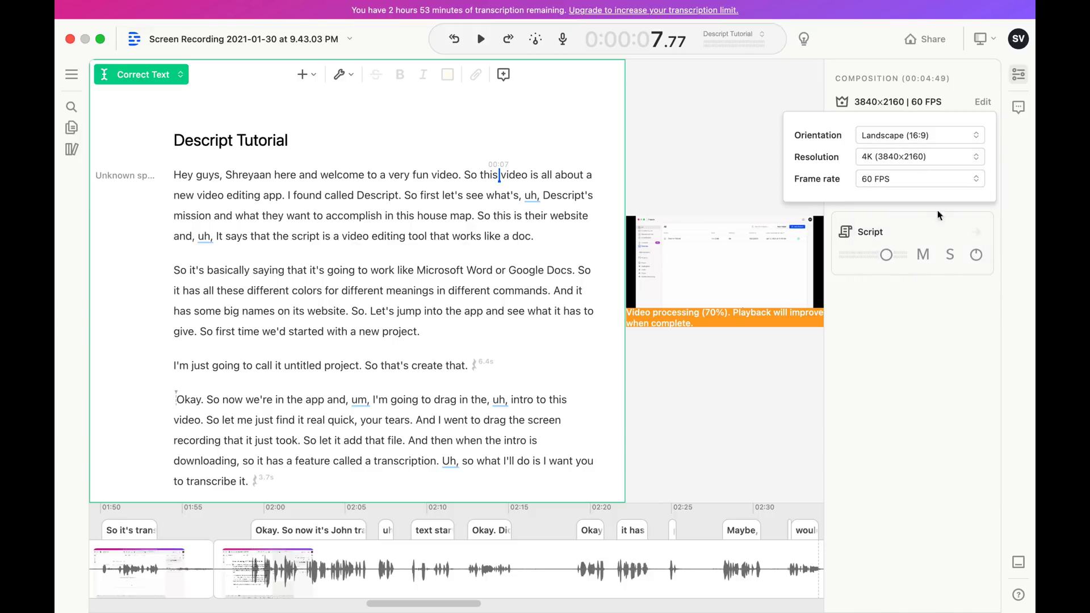
left_click(904, 348)
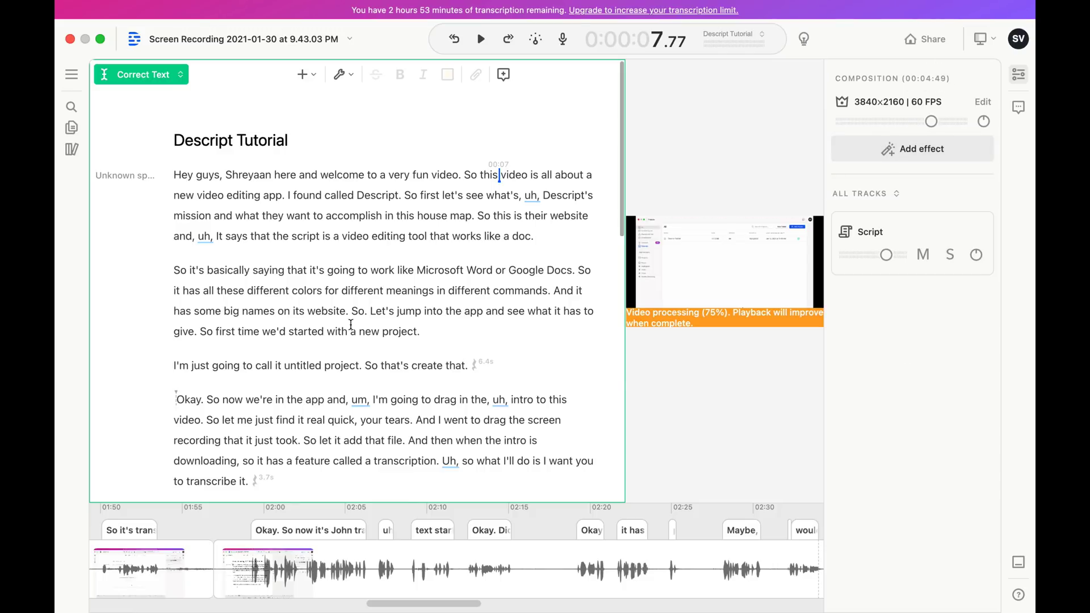
- Select the filler word 'uh,' in the transcript and show the empty comments pane
scroll(351, 325, "down", 15)
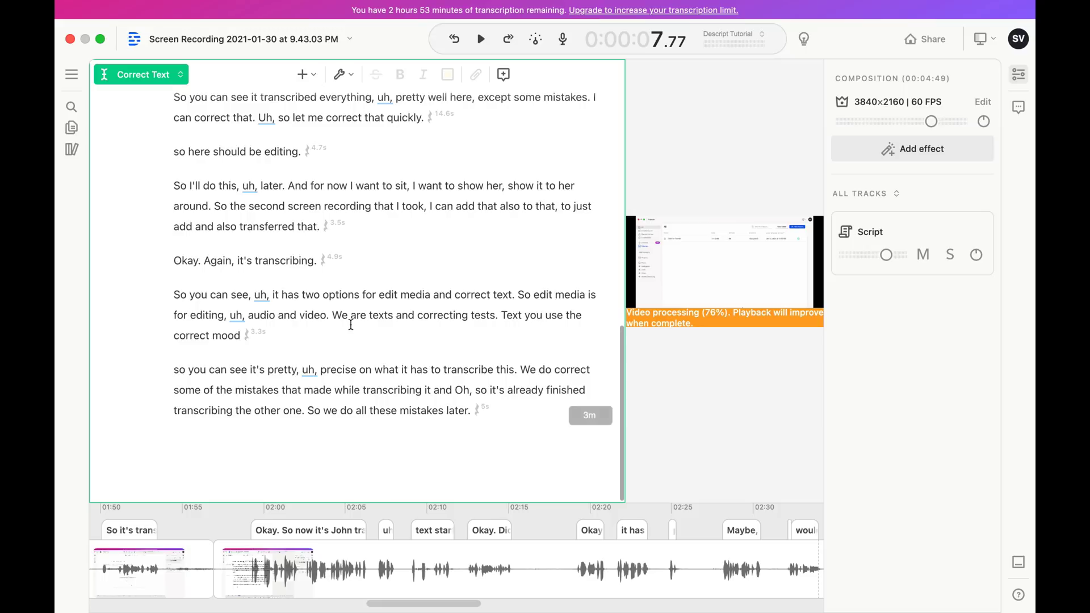
scroll(428, 396, "up", 2)
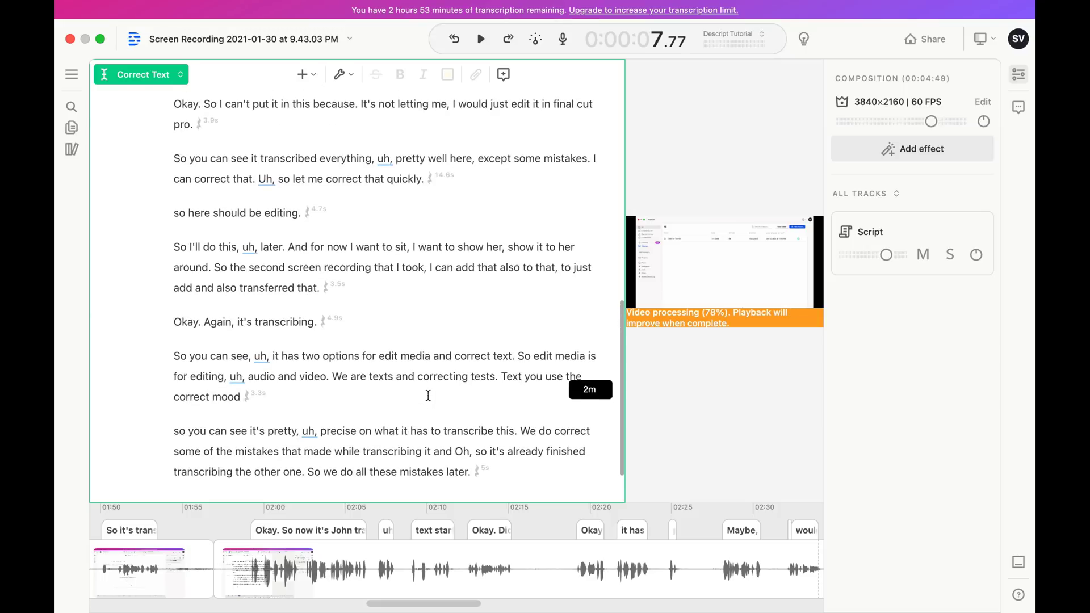
scroll(178, 315, "up", 10)
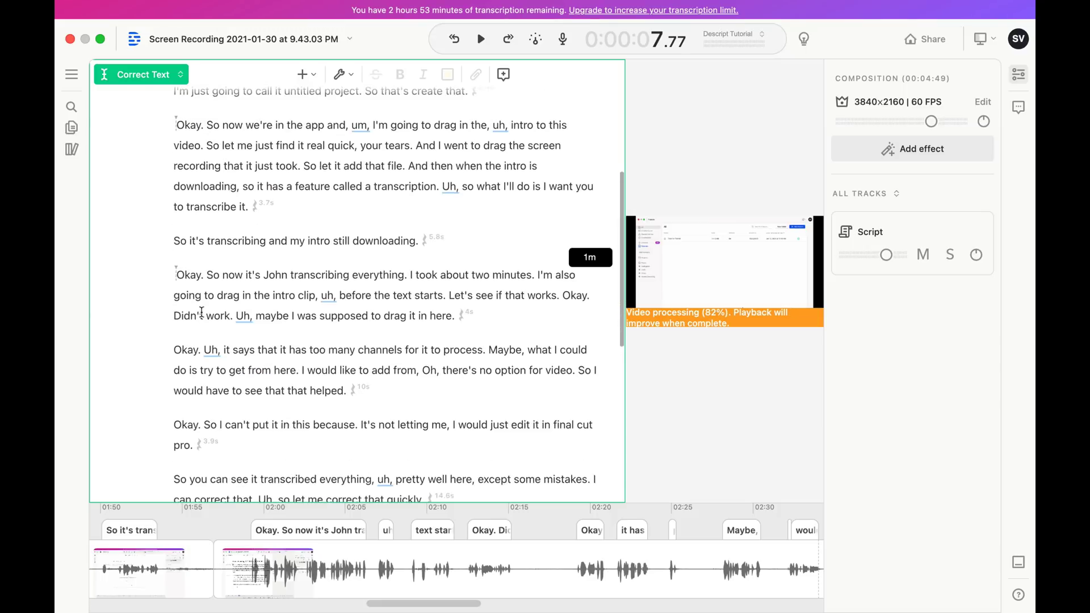
left_click(343, 74)
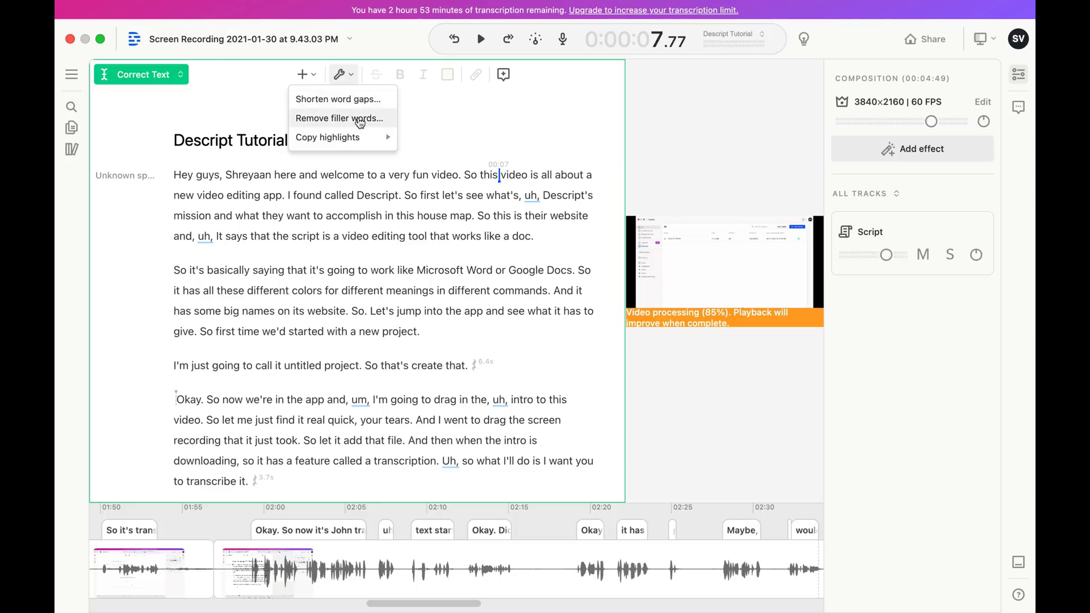
left_click(531, 199)
scroll(462, 420, "down", 10)
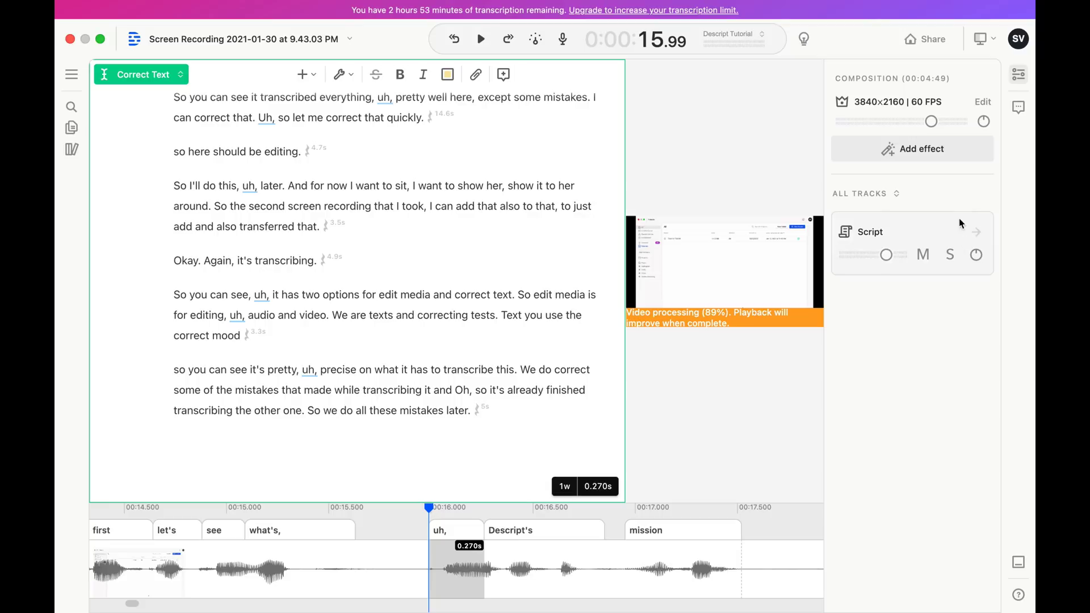
left_click(1017, 106)
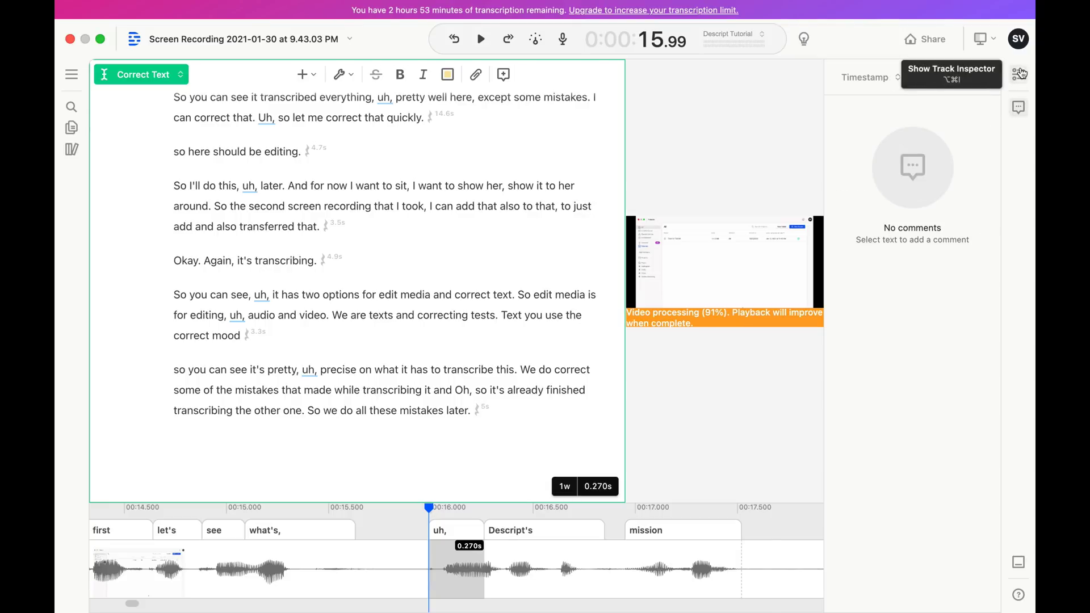
- Check the pending processing activity and rename the project to 'Descript'
left_click(989, 43)
left_click(989, 43)
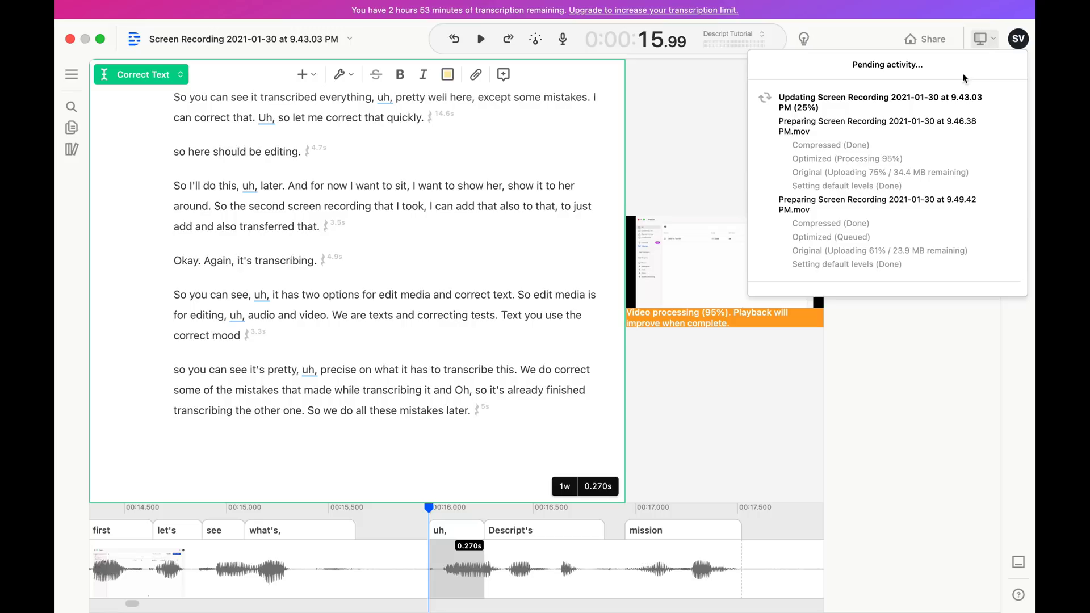
left_click(986, 40)
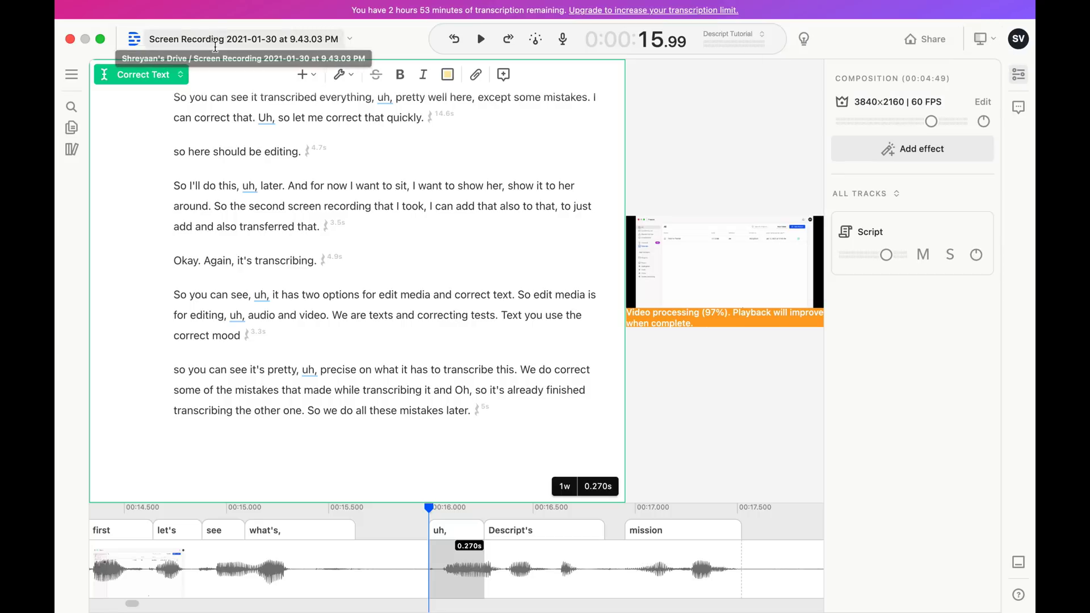
left_click(244, 38)
key("super+a")
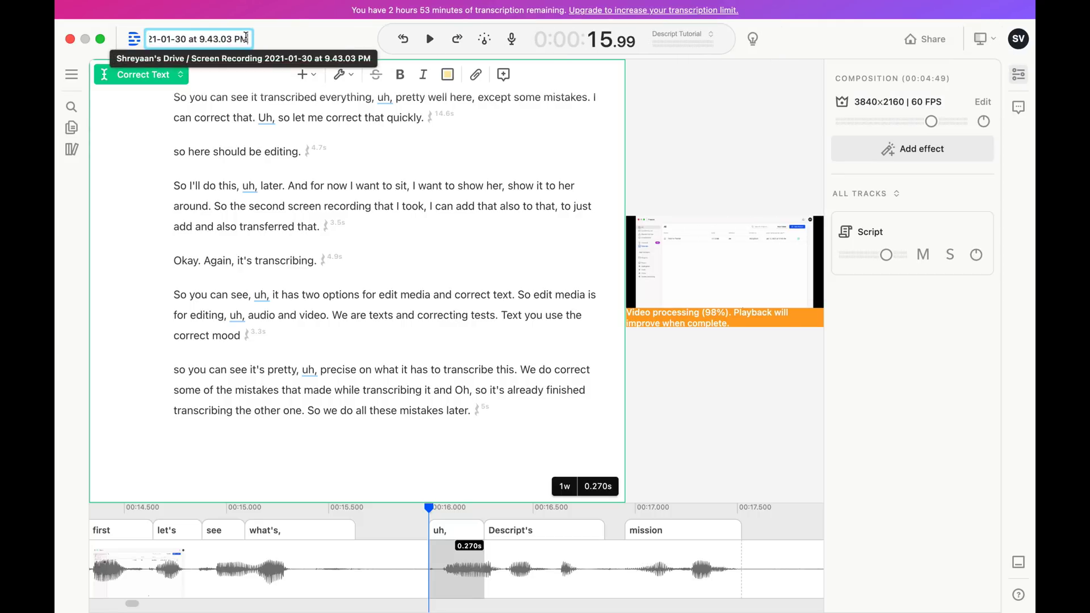
type("Descript")
left_click(276, 118)
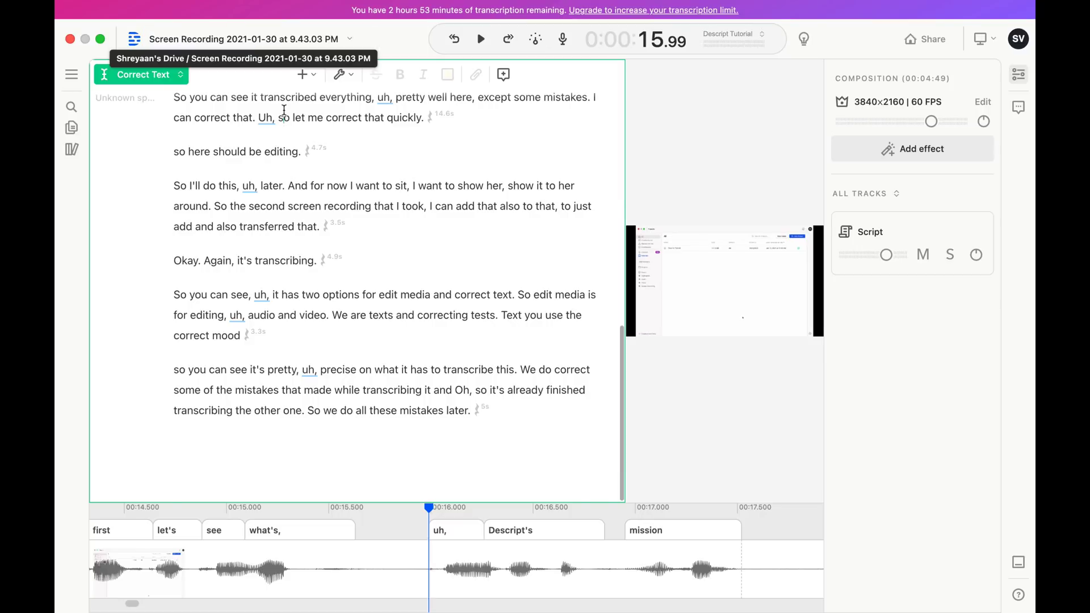
- Look through the Project Settings without changing anything
left_click(171, 140)
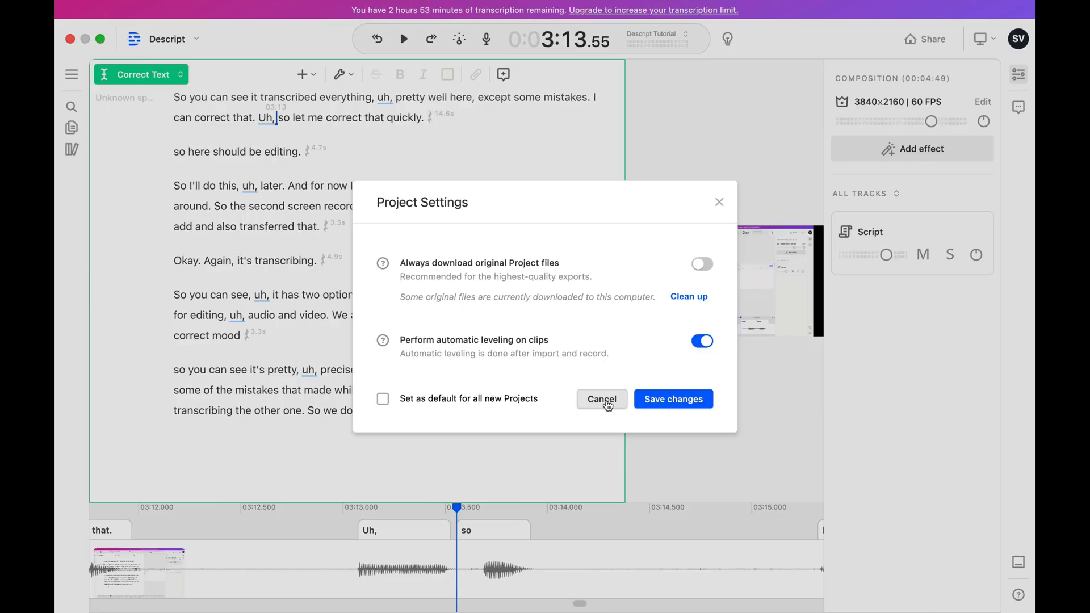
scroll(300, 369, "up", 15)
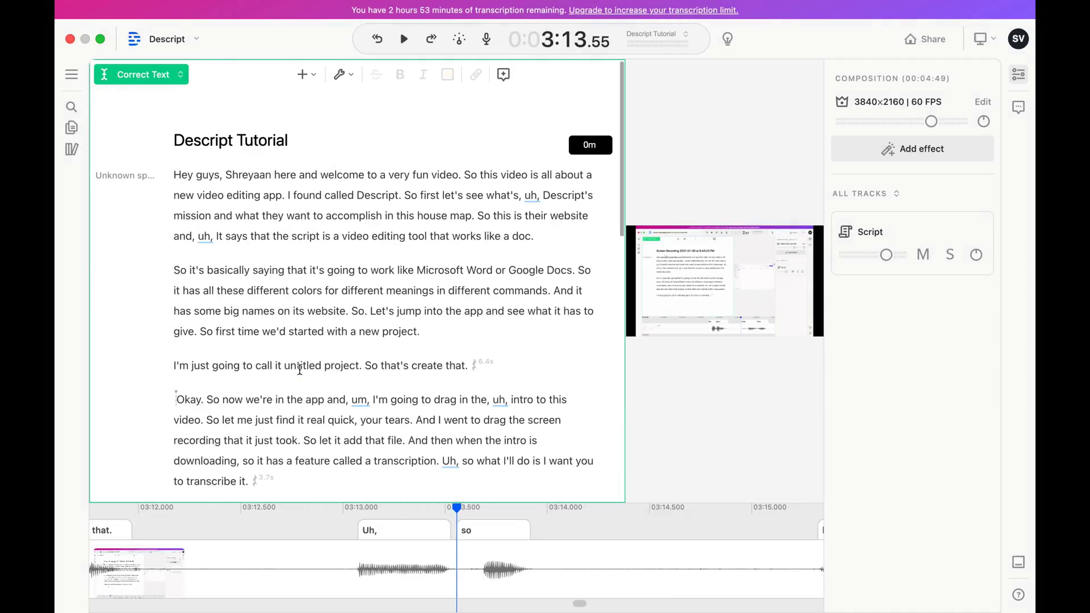
scroll(300, 369, "down", 15)
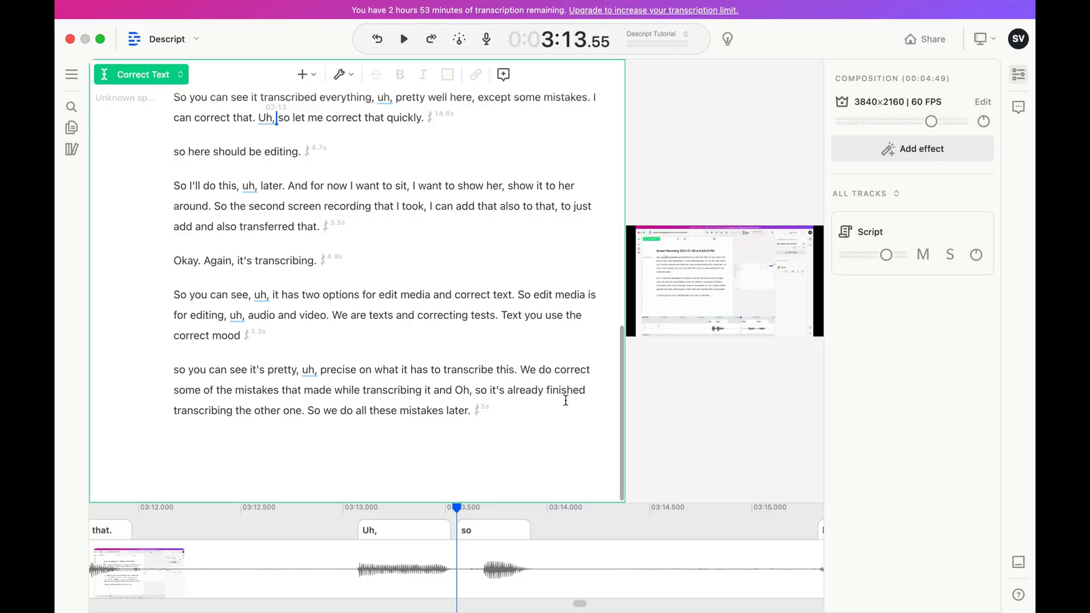
- Search Downloads for 'subscribe' and import the 0:10 green-screen Subscribe Button MP4
left_click(71, 148)
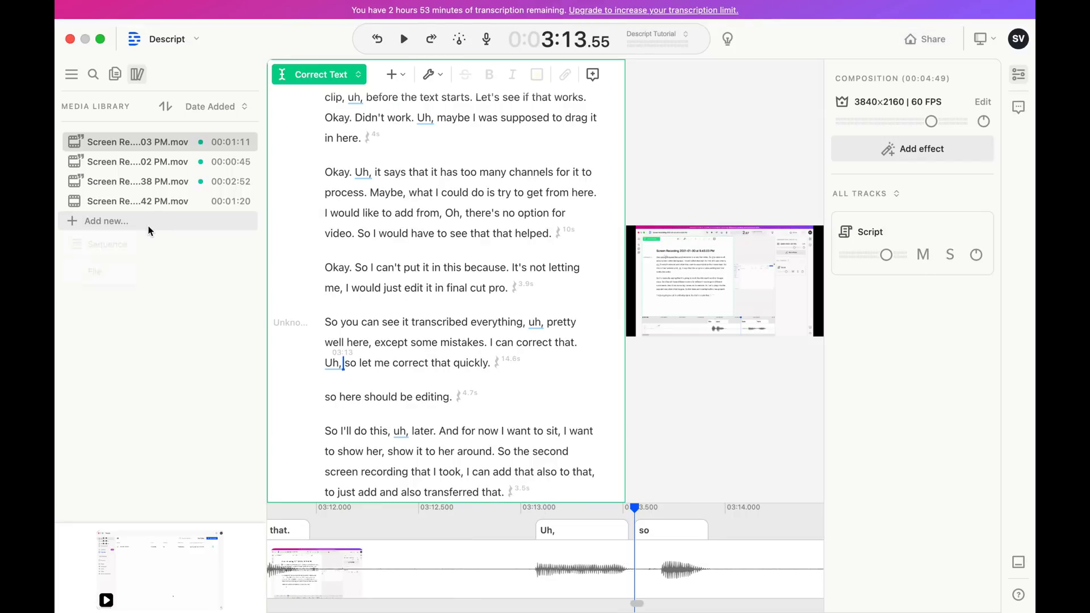
left_click(149, 222)
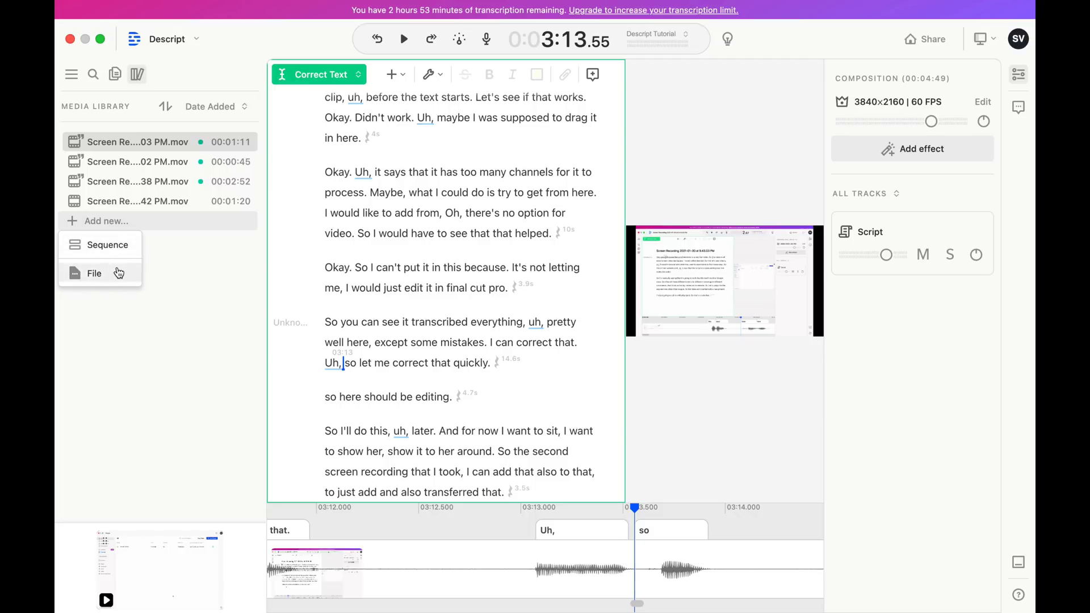
left_click(118, 273)
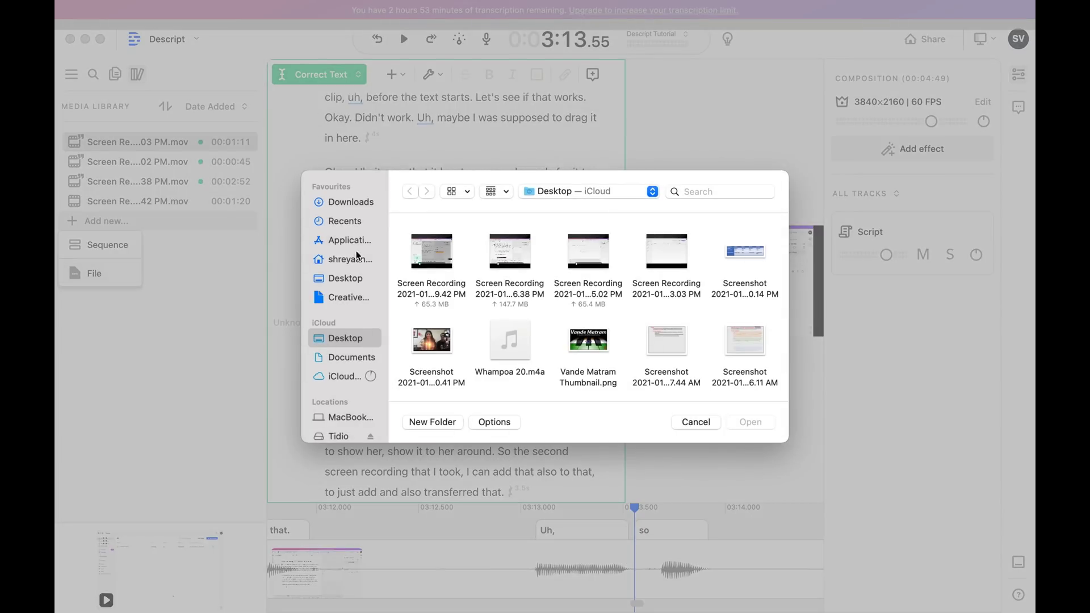
left_click(351, 202)
left_click(702, 193)
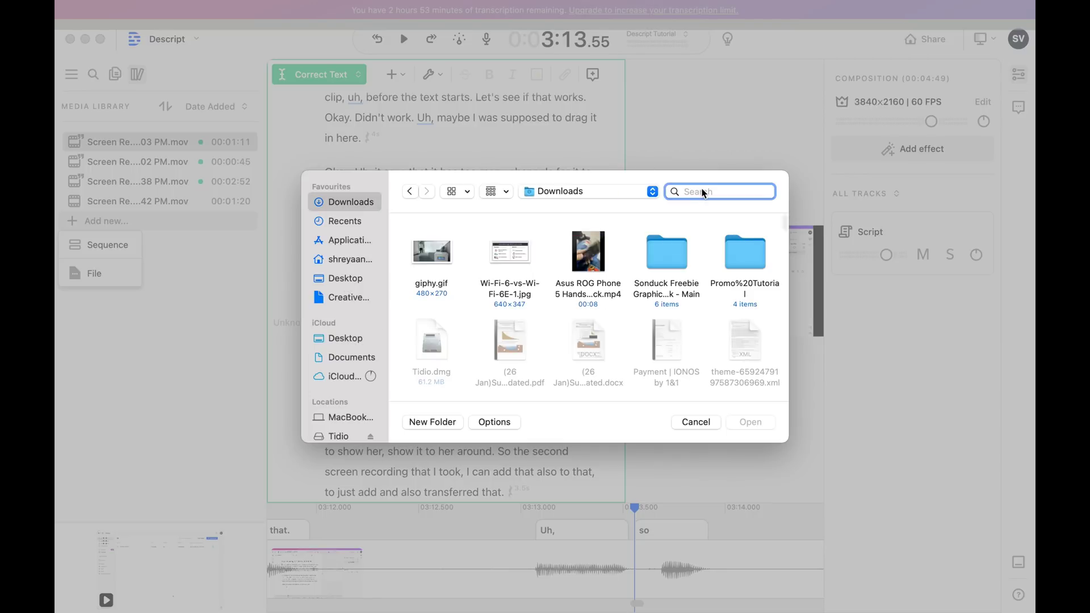
type("subscribe")
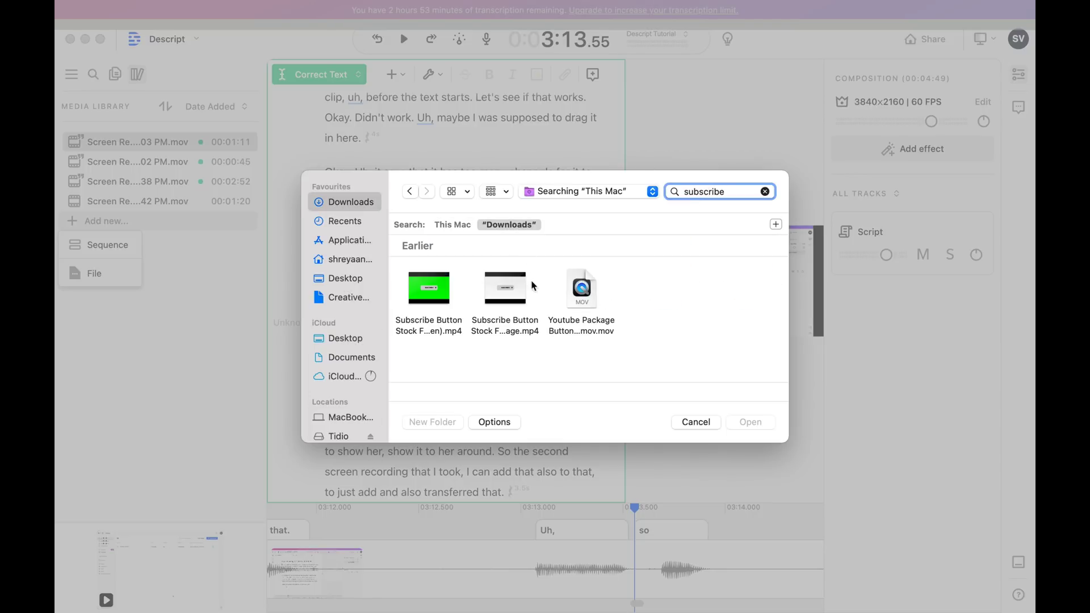
left_click(447, 332)
left_click(750, 421)
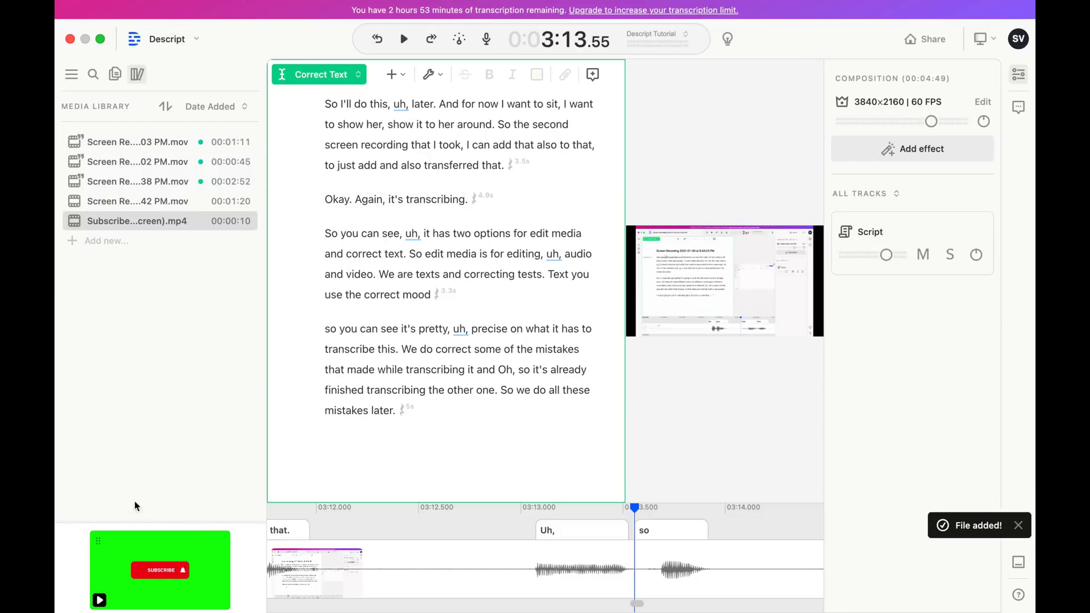
- Place the Subscribe footage at the end of the script and preview it
left_click_drag(128, 219, 370, 447)
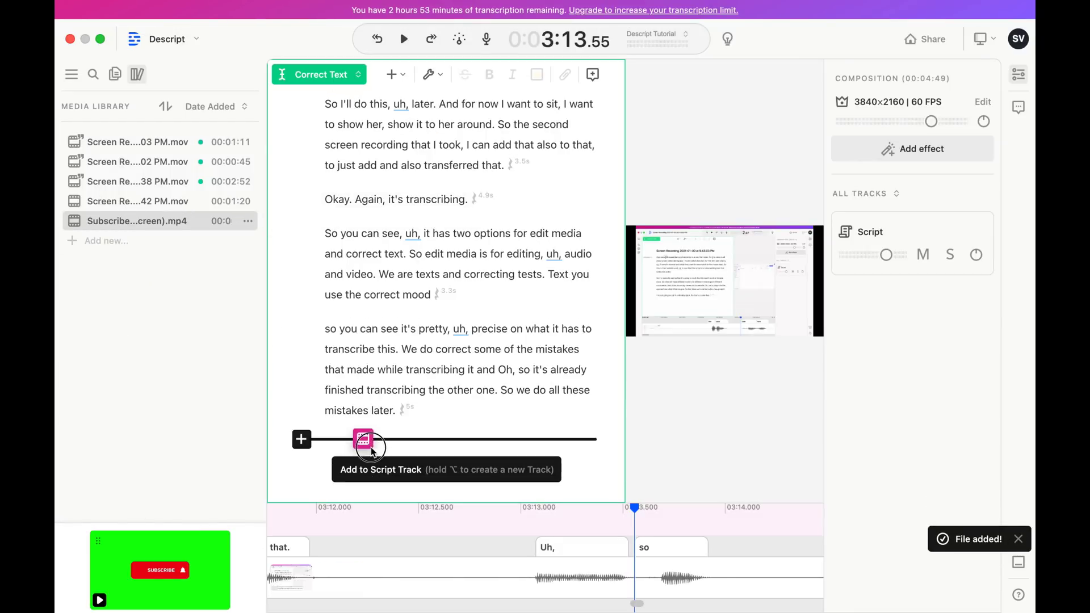
left_click(353, 375)
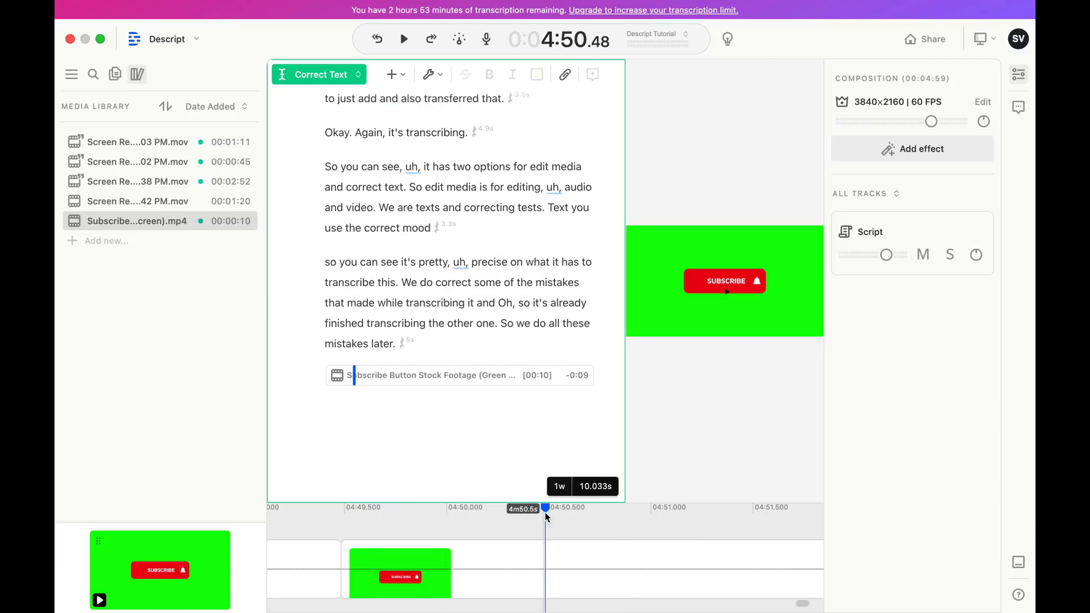
left_click(381, 513)
mouse_move(382, 513)
left_mouse_down()
mouse_move(335, 507)
mouse_move(380, 510)
left_mouse_up()
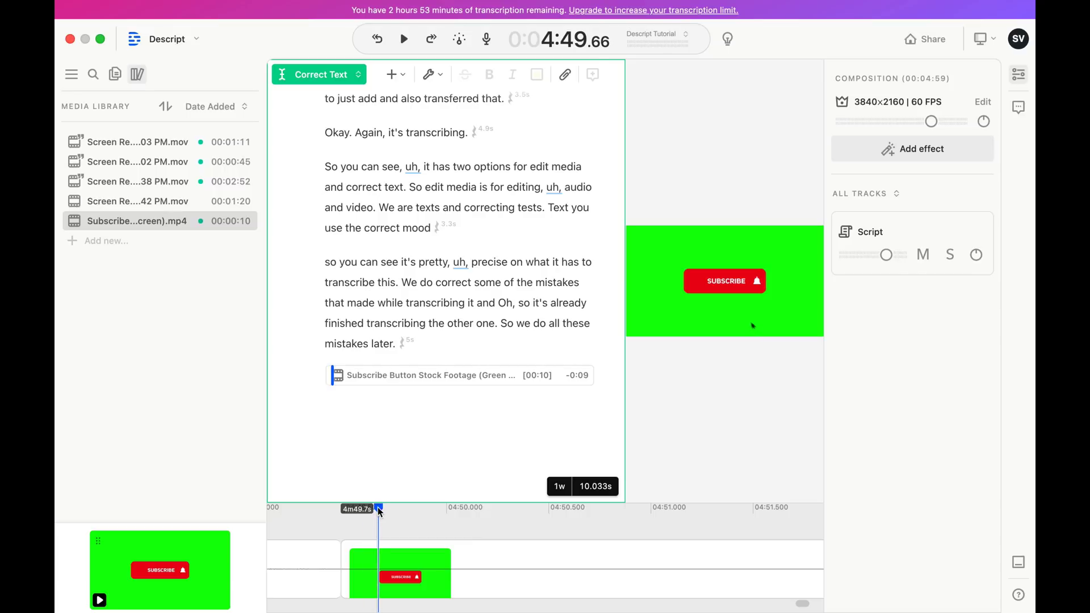
left_click(651, 508)
- Try deleting the Subscribe file from the media library and dismiss the cannot-delete warning
left_click(1018, 108)
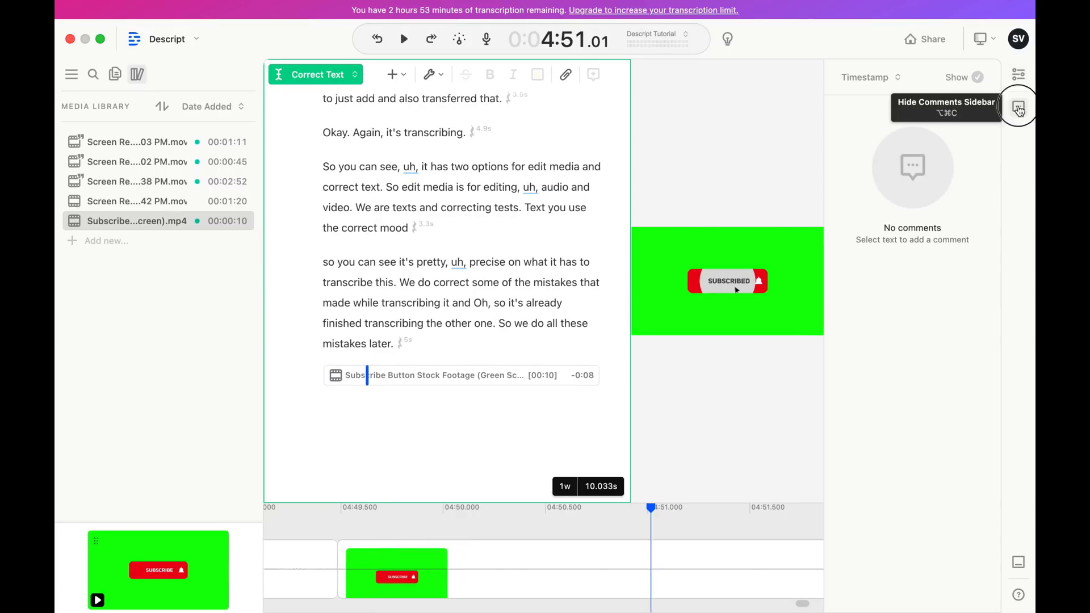
left_click(1018, 107)
left_click(1018, 73)
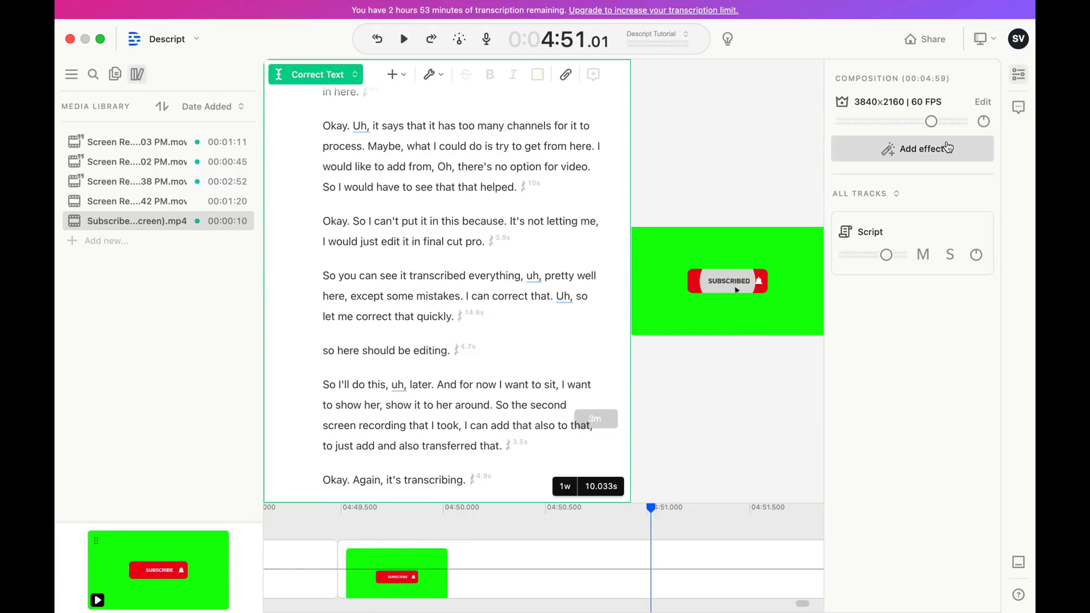
left_click(244, 221)
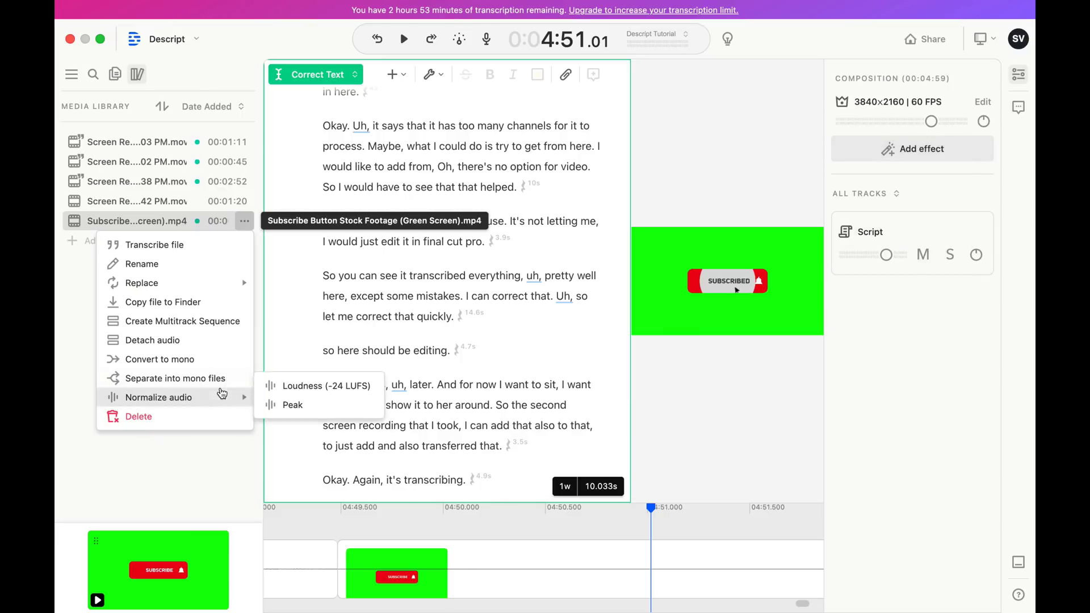
left_click(178, 223)
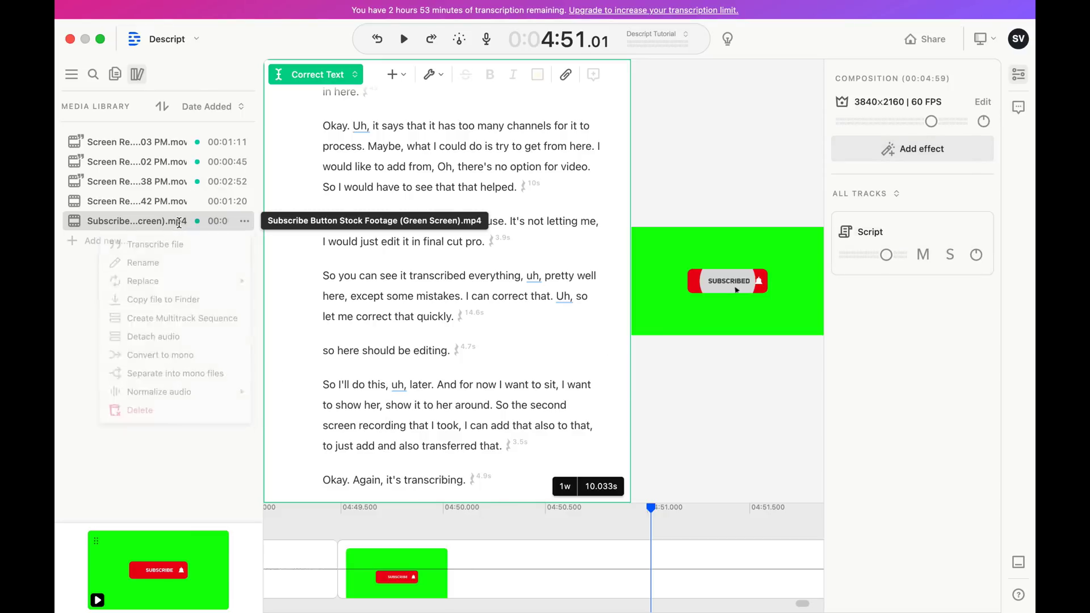
left_click(244, 221)
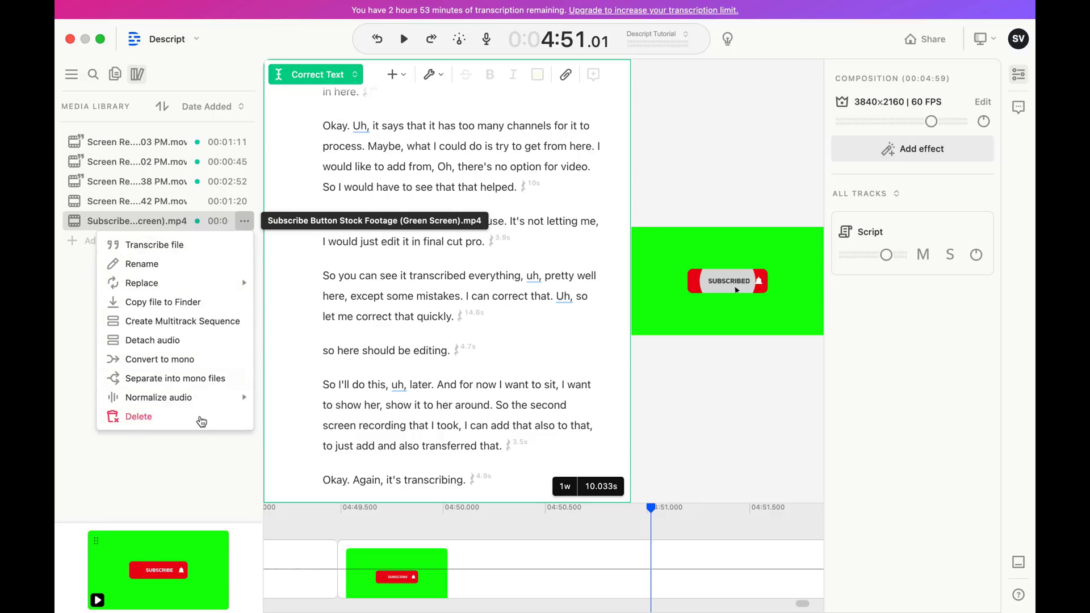
left_click(170, 413)
left_click(667, 369)
- Switch to Edit Media mode and remove the Subscribe clip, leaving the composition at 4:49
left_click(423, 367)
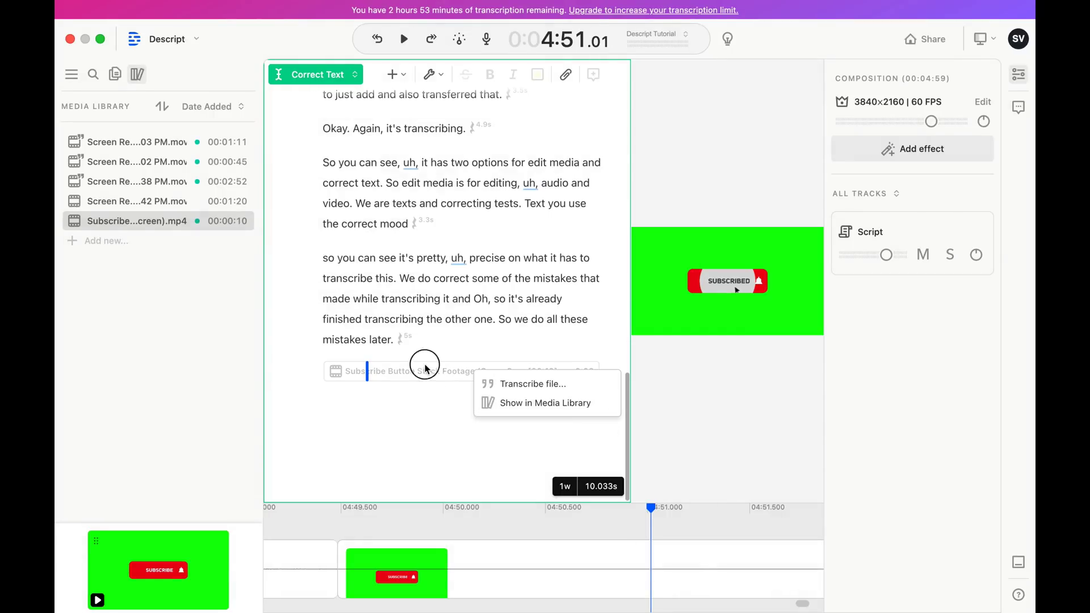
left_click(389, 372)
left_click(317, 74)
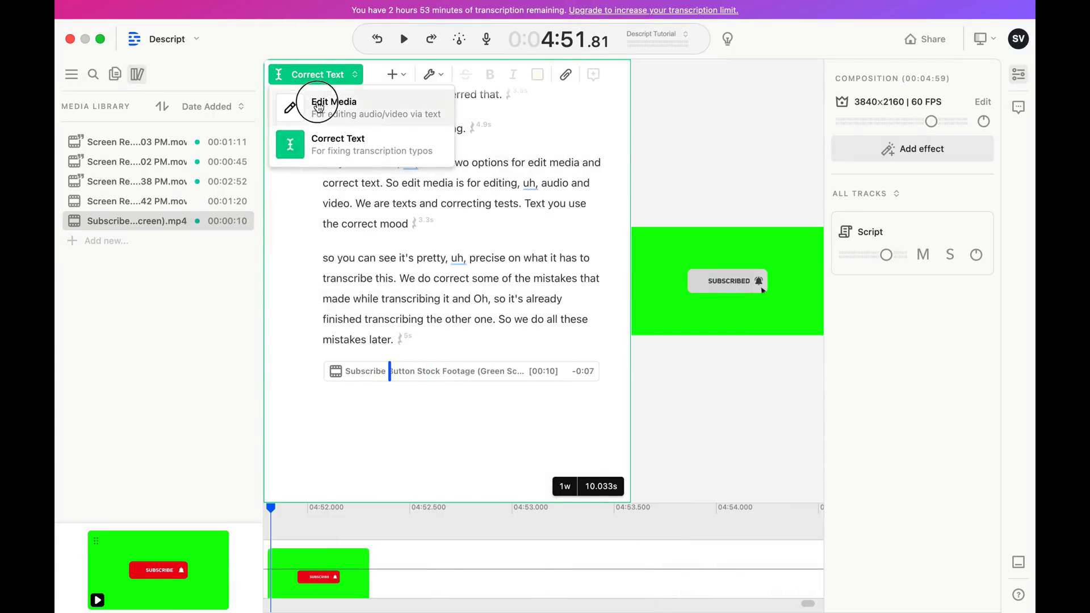
left_click(316, 105)
left_click(405, 375)
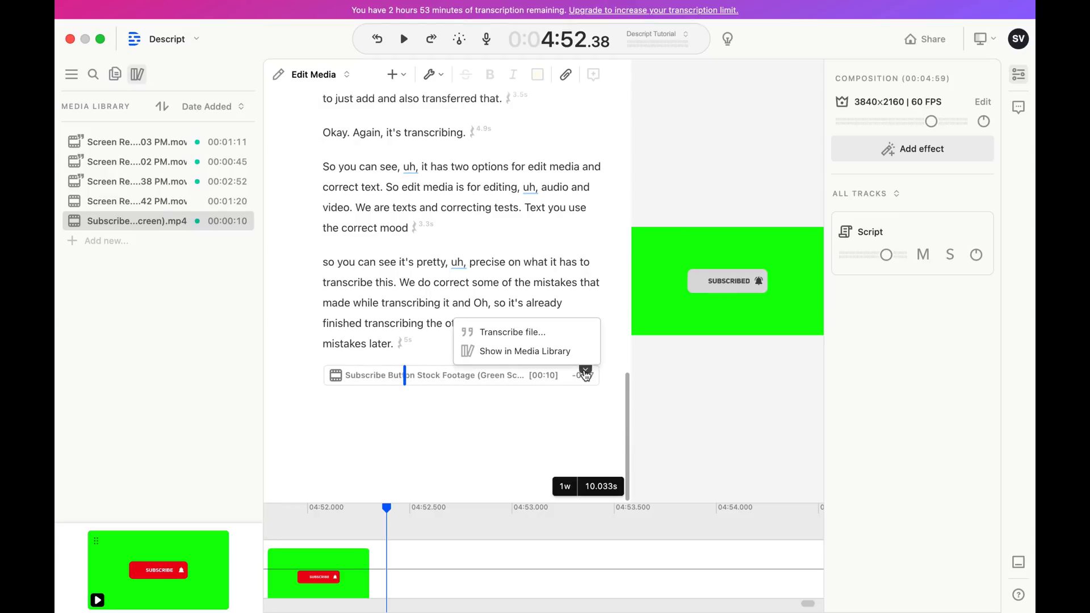
left_click(548, 375)
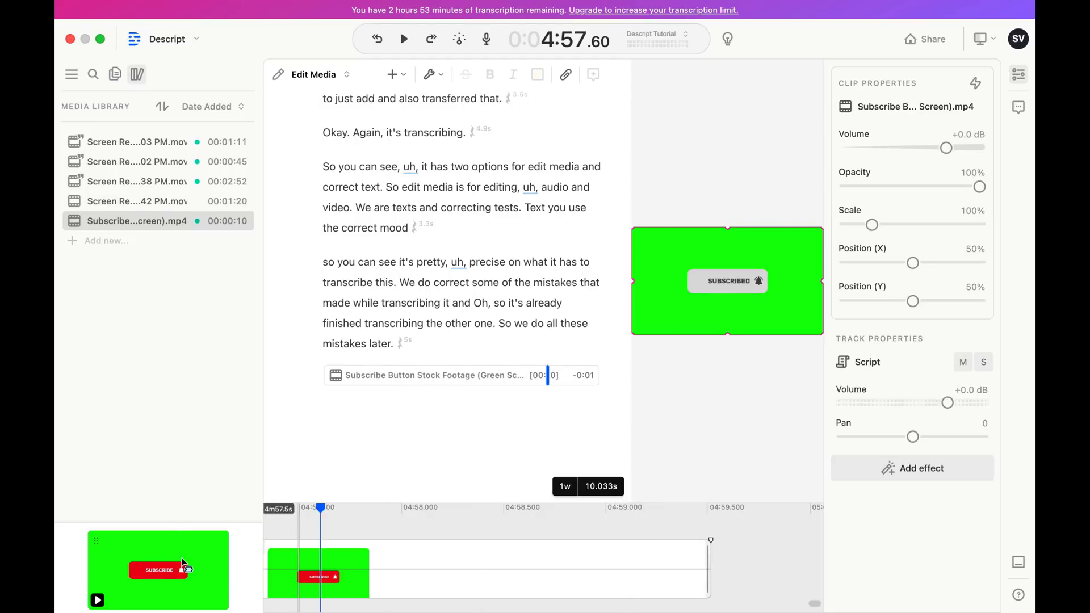
left_click(136, 74)
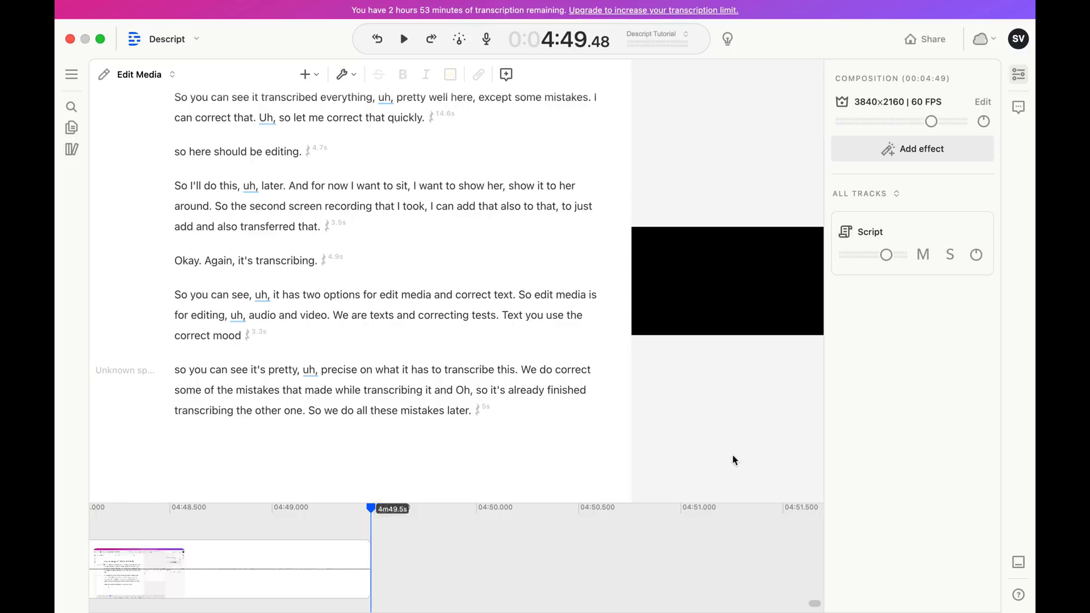
- Try carrying the 1.17 PM recording from the desktop into Descript
key("ctrl+Left")
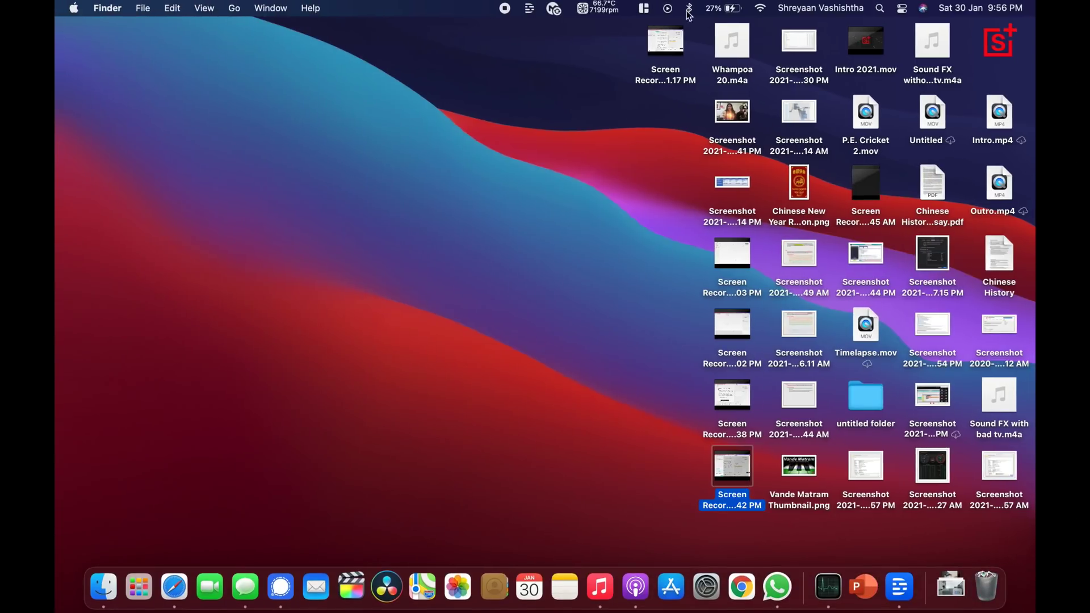
mouse_move(655, 41)
left_mouse_down()
mouse_move(366, 439)
mouse_move(685, 27)
left_mouse_up()
key("ctrl+Right")
key("ctrl+Left")
key("ctrl+Right")
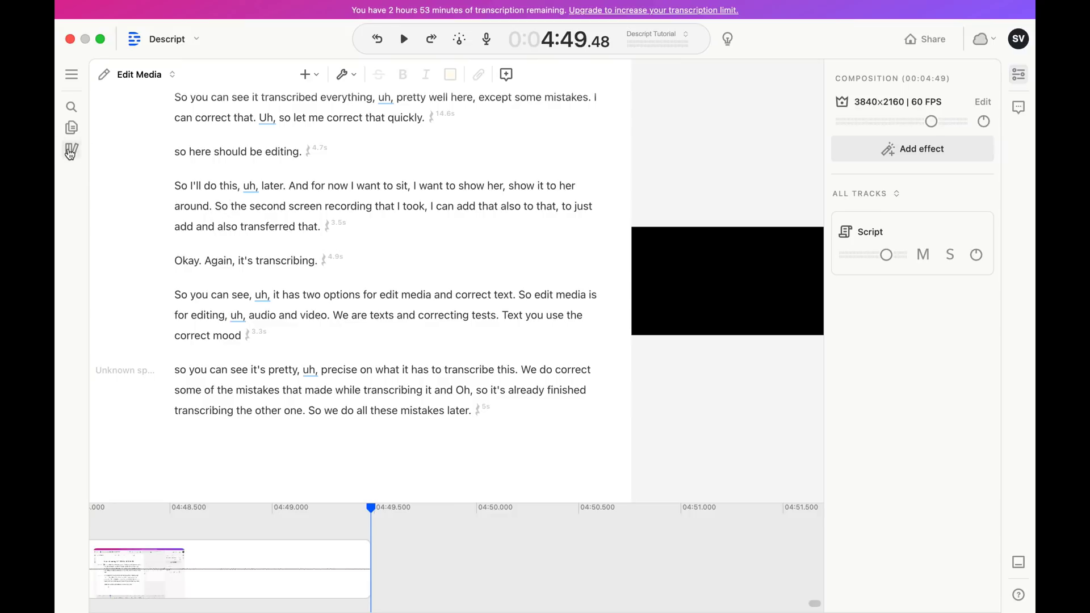
- Drag the 9.49.42 PM recording to the script's end, extending the composition to 6:09
left_click(71, 149)
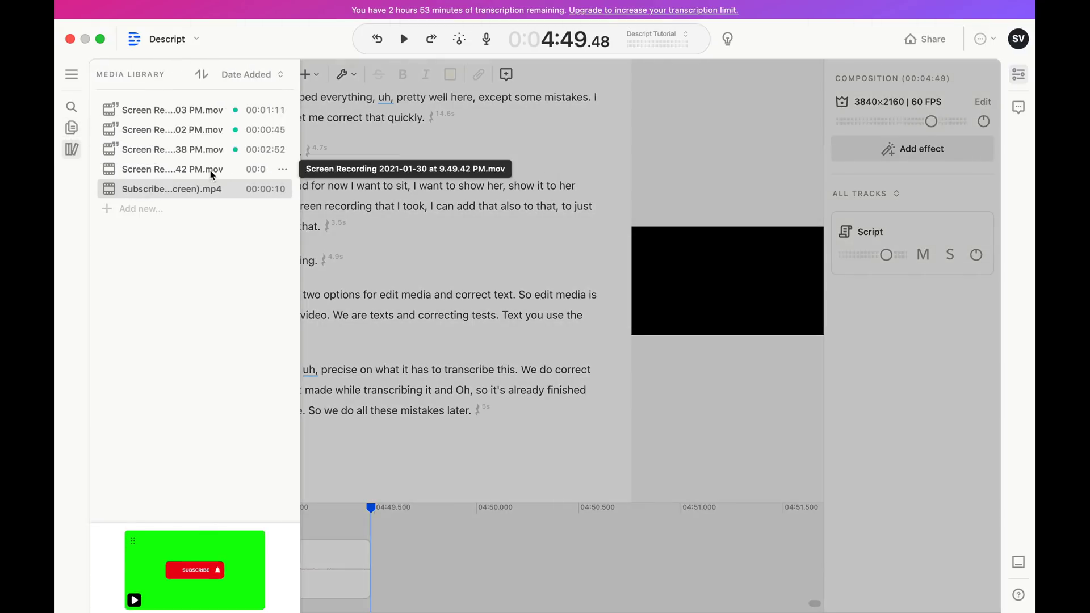
left_click_drag(210, 170, 379, 462)
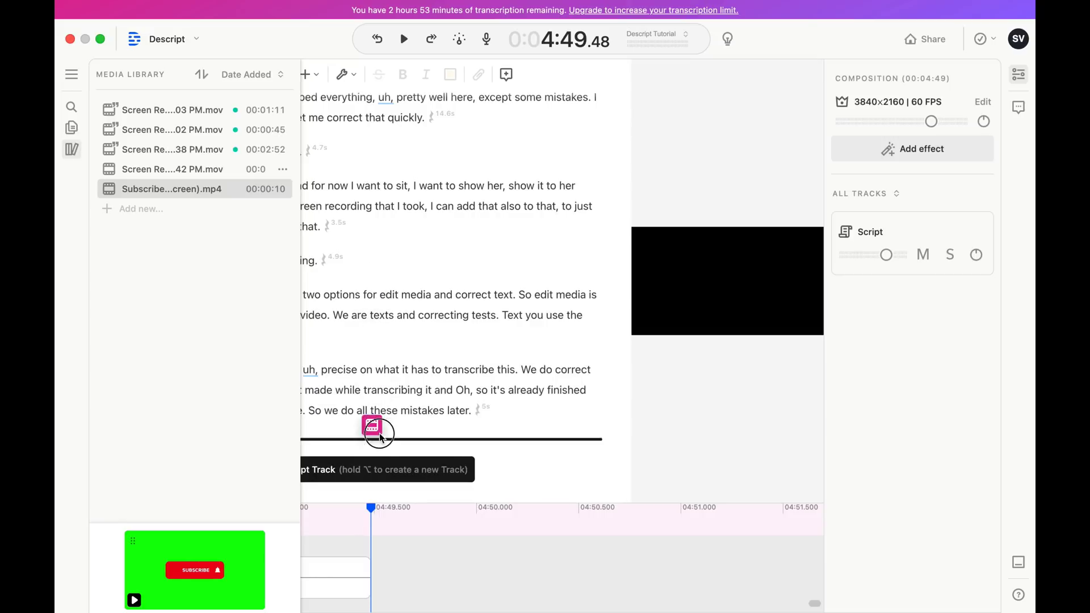
left_click_drag(379, 463, 368, 440)
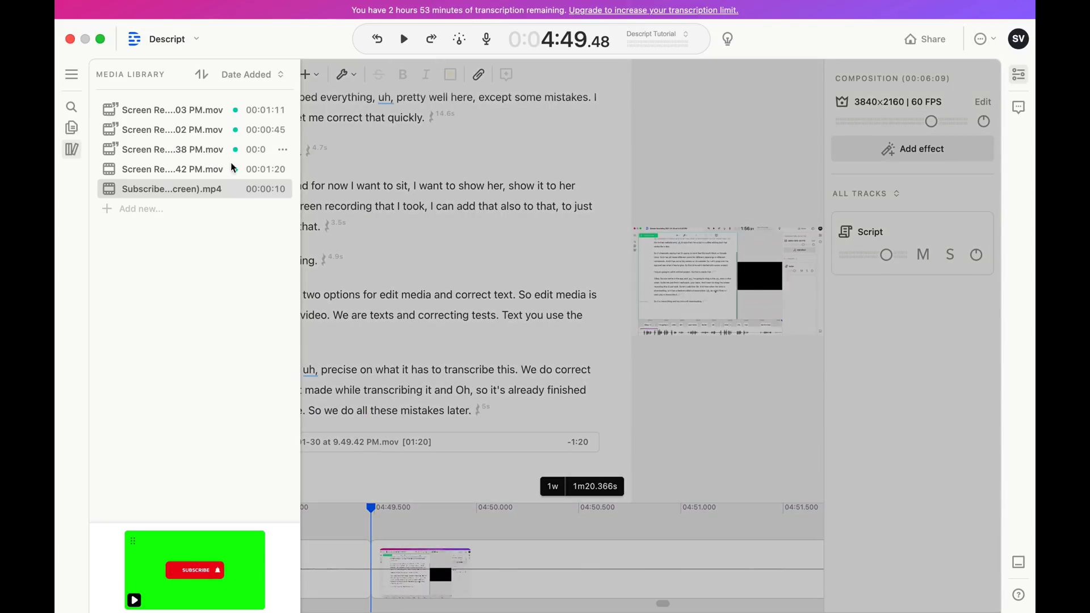
left_click(434, 430)
- Start transcribing the Screen Recording 2021-01-30 at 9.49.42 PM clip from its dropdown menu
scroll(416, 438, "down", 1)
scroll(417, 444, "down", 1)
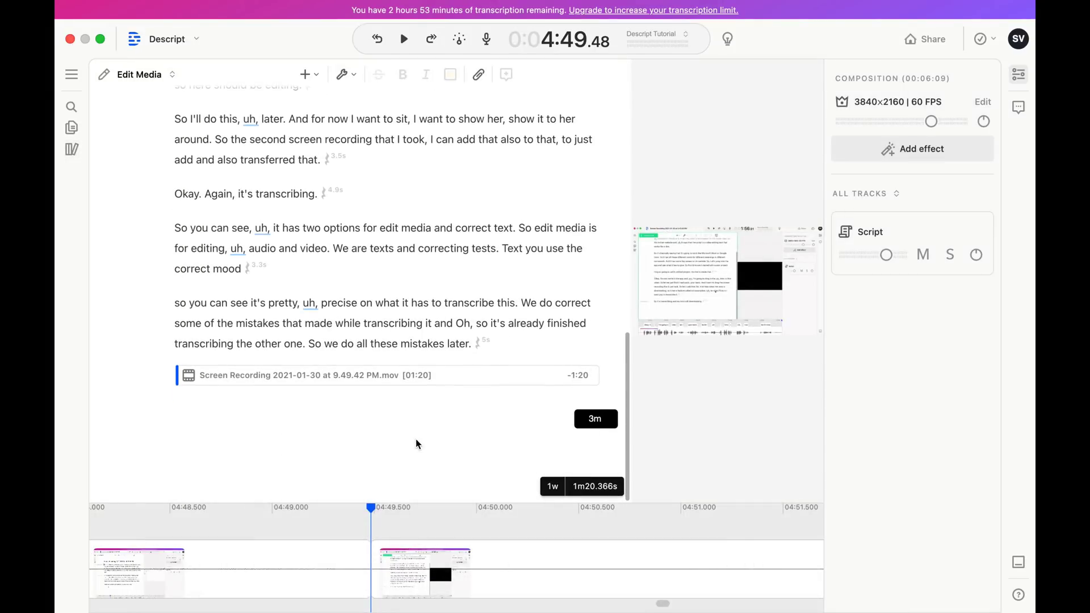
left_click(584, 369)
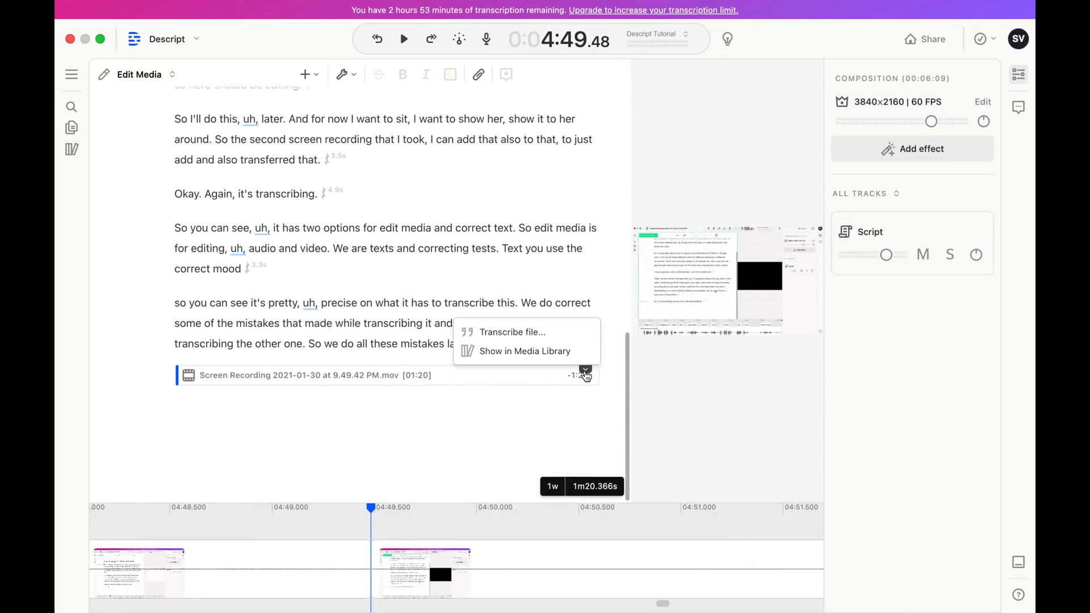
left_click(562, 330)
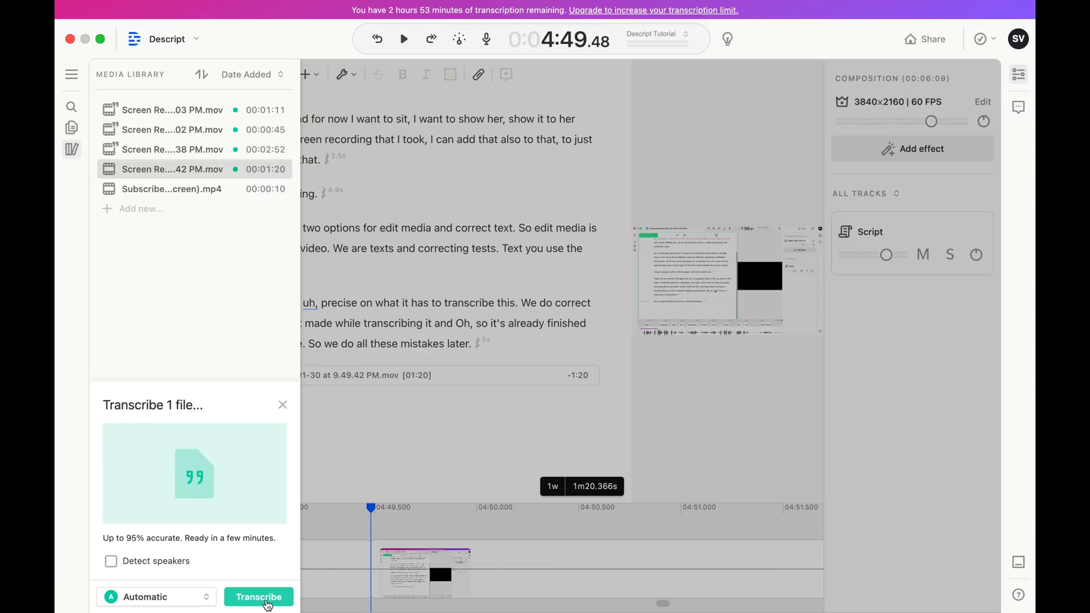
left_click(258, 596)
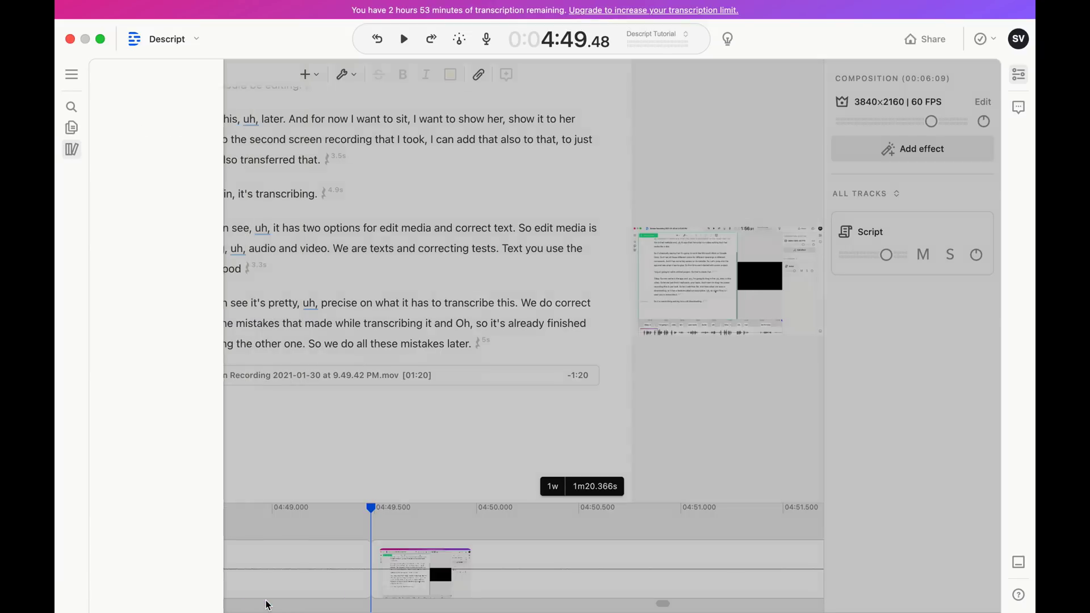
- Drag the 9.51.17 PM recording from the desktop into the script and transcribe it
key("F11")
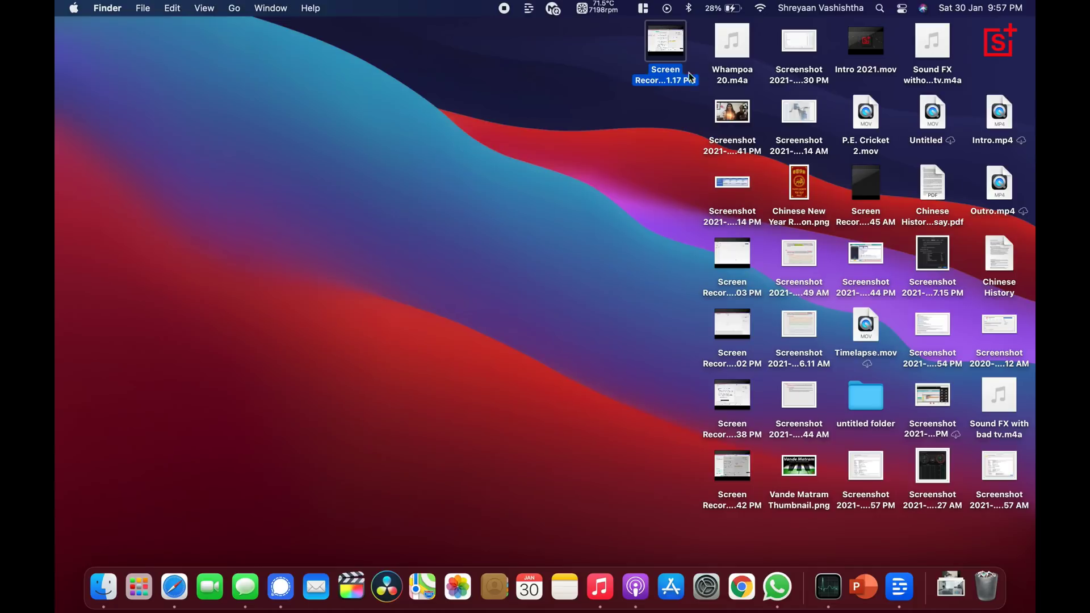
left_click_drag(668, 68, 346, 440)
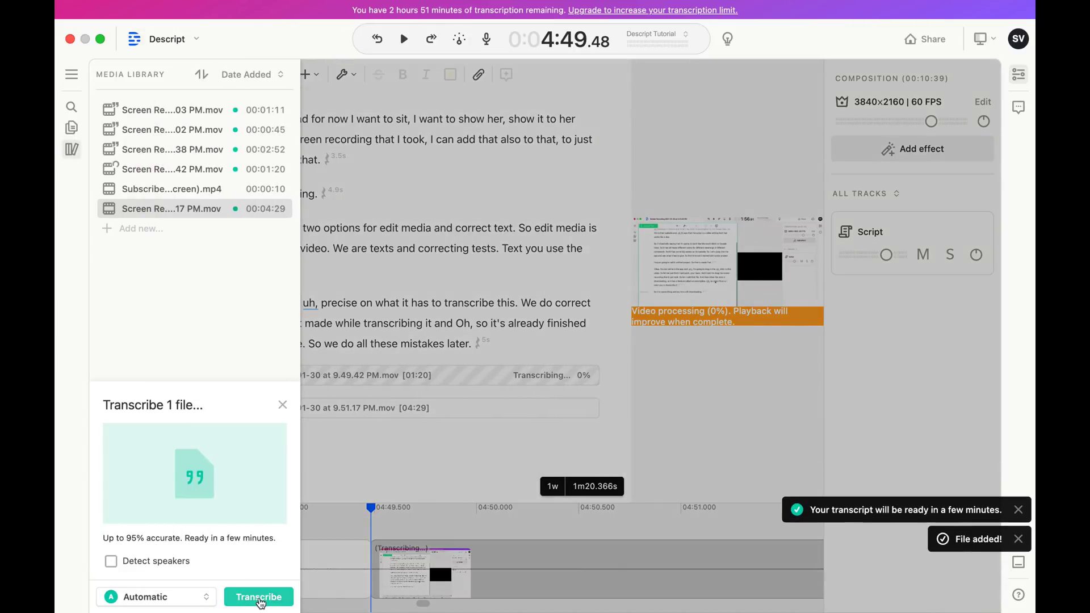
left_click(260, 597)
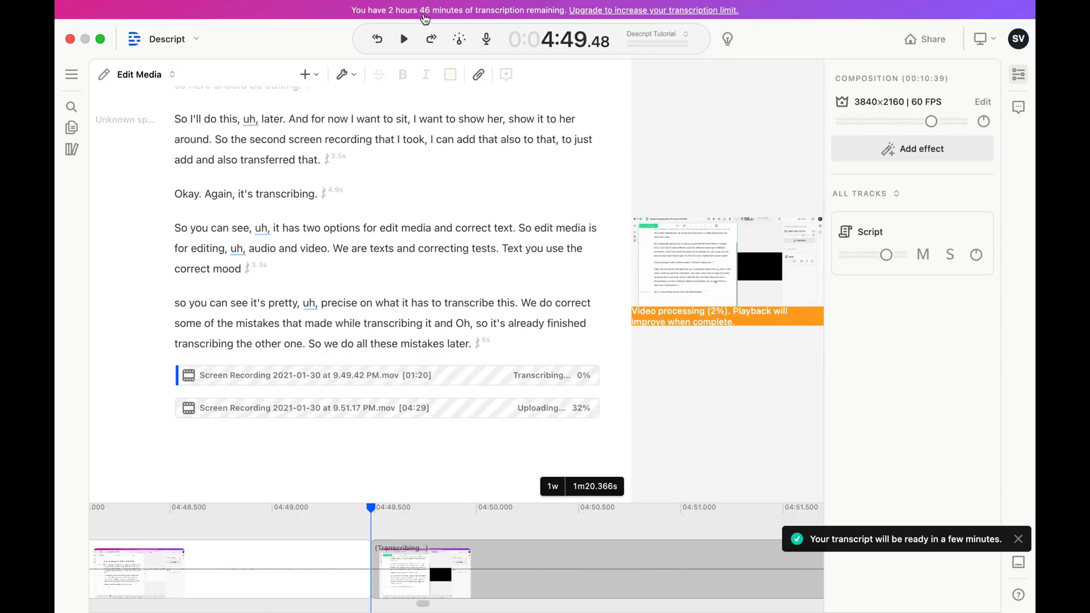
- Scroll through the Descript transcript, then bring Final Cut Pro's Jingle Bells Instrumental project forward
scroll(438, 305, "down", 1)
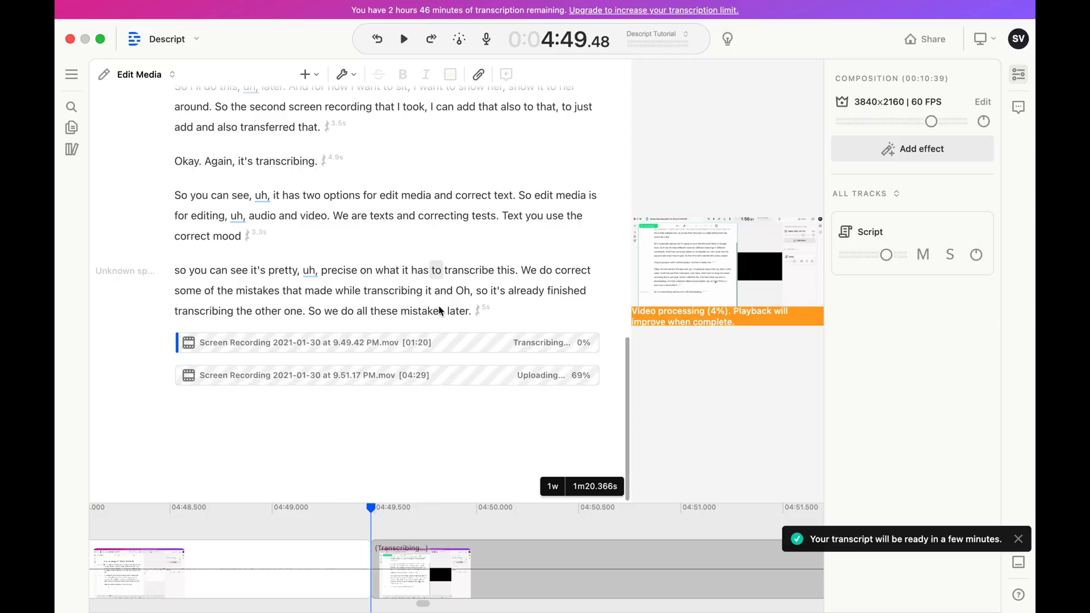
scroll(400, 290, "up", 15)
scroll(400, 290, "down", 6)
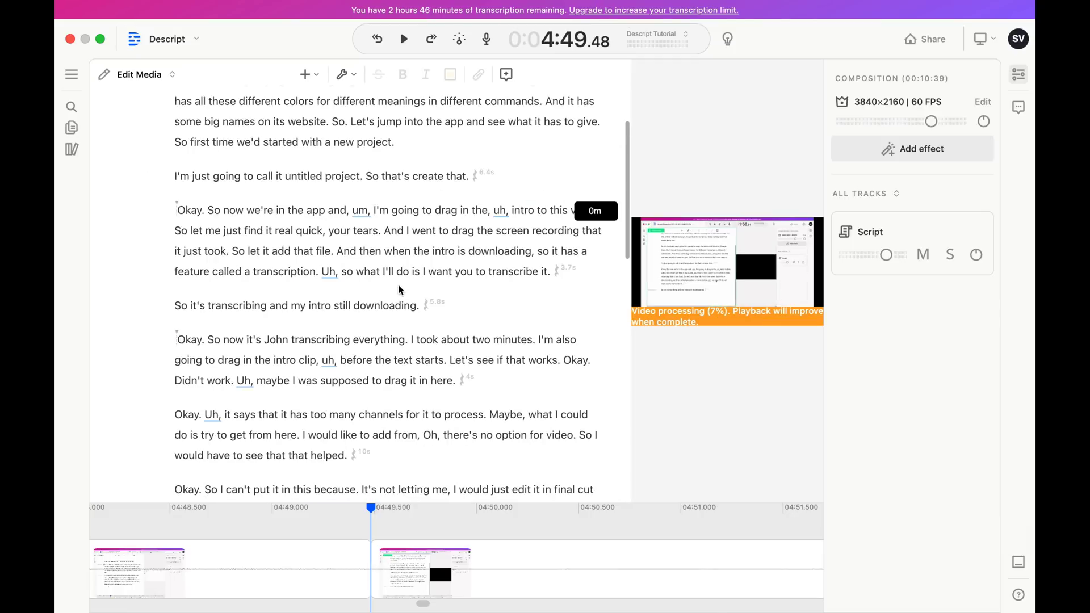
scroll(400, 290, "down", 5)
scroll(400, 290, "up", 6)
scroll(400, 290, "up", 1)
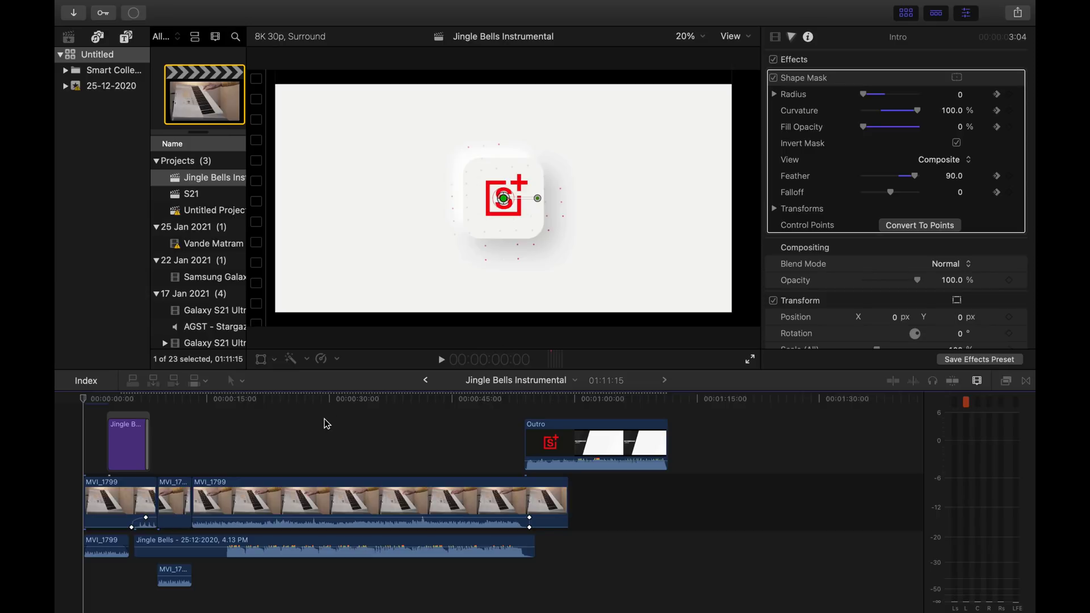
left_click(325, 419)
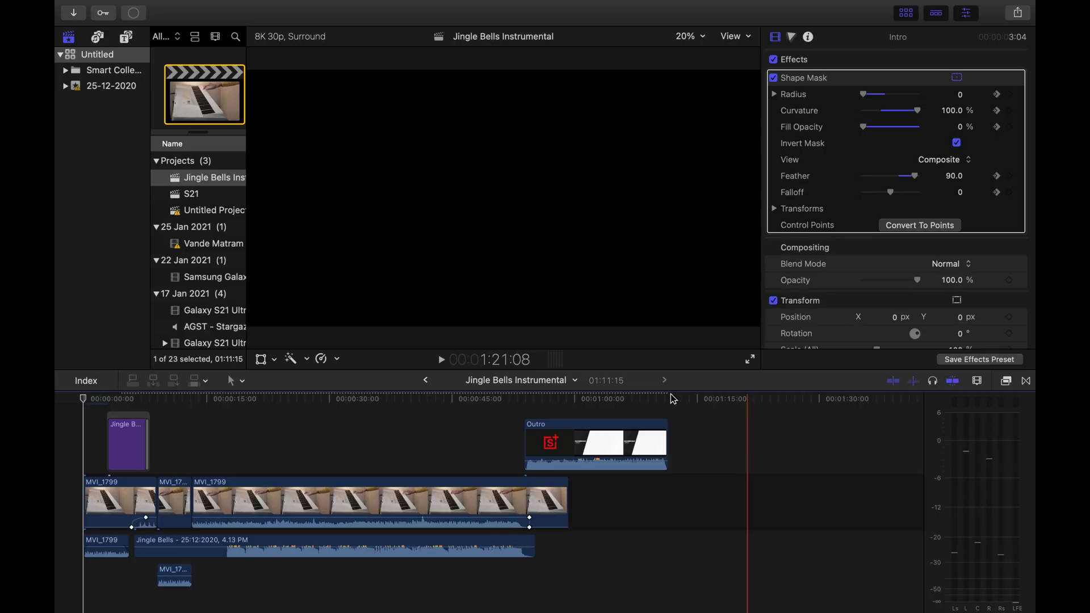
- Zoom the Final Cut Pro timeline and select the first MVI_1799 video and audio clips
scroll(311, 463, "up", 3)
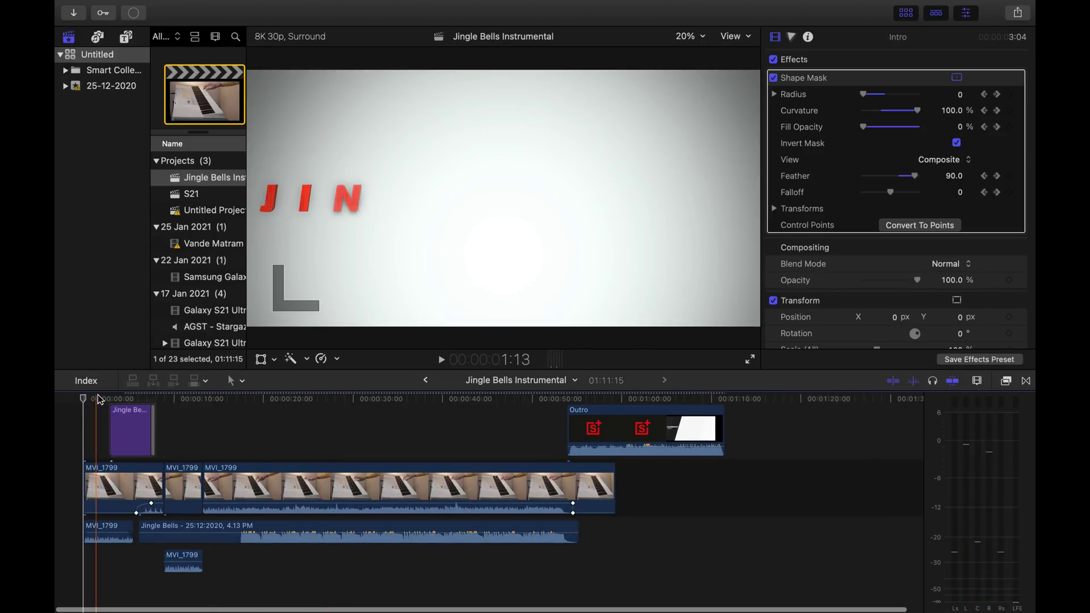
key("s")
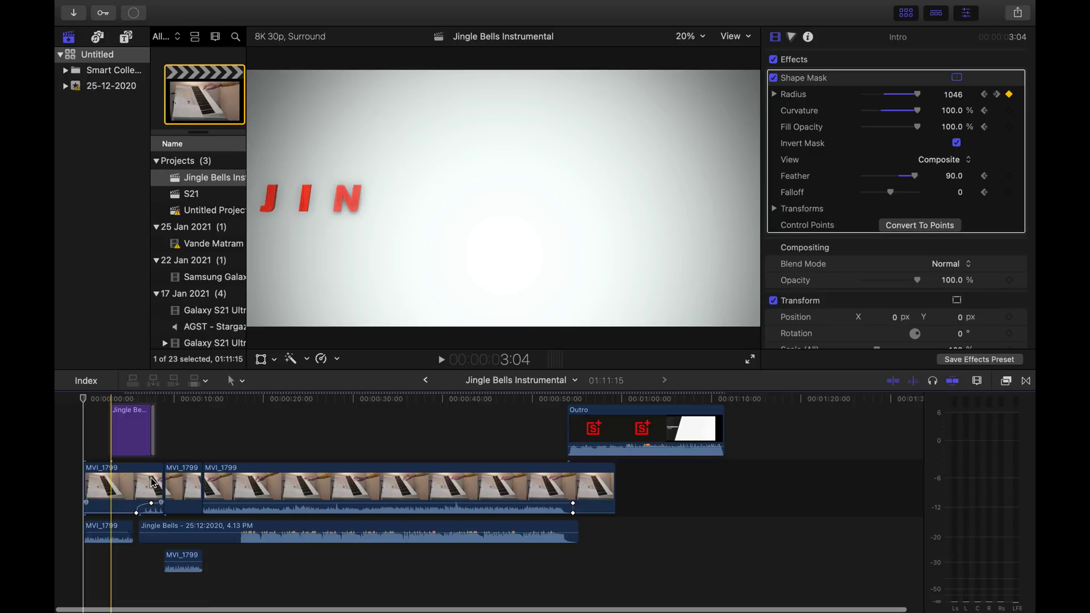
left_click(151, 483)
left_click(185, 488)
left_click(110, 529)
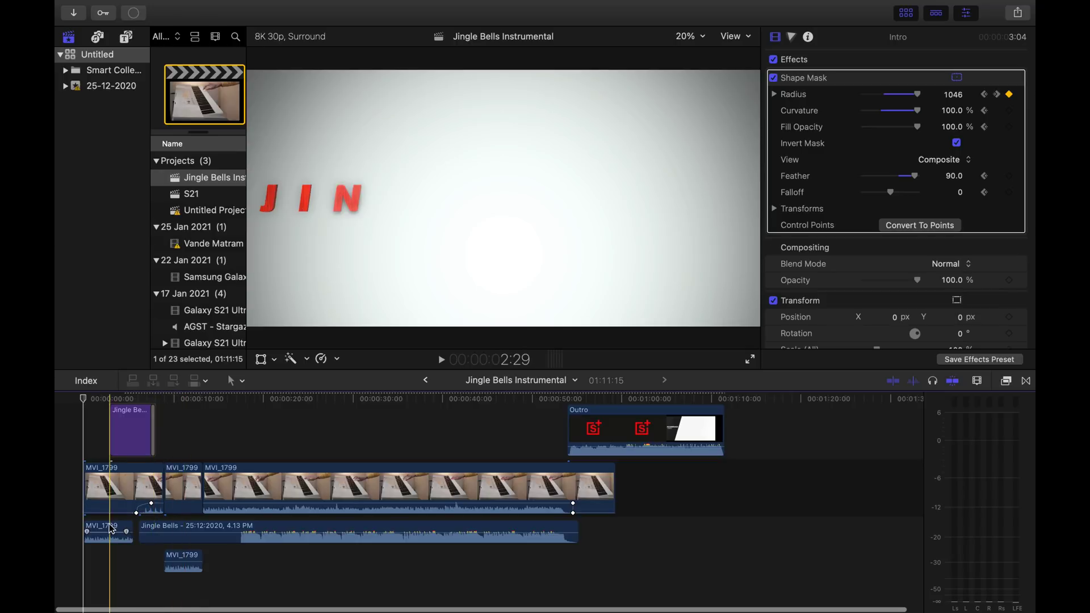
- Select the Jingle Bells audio, move into the keyboard footage, then switch to DaVinci Resolve's Untitled Project 2
left_click(141, 536)
left_click(161, 539)
left_click(203, 539)
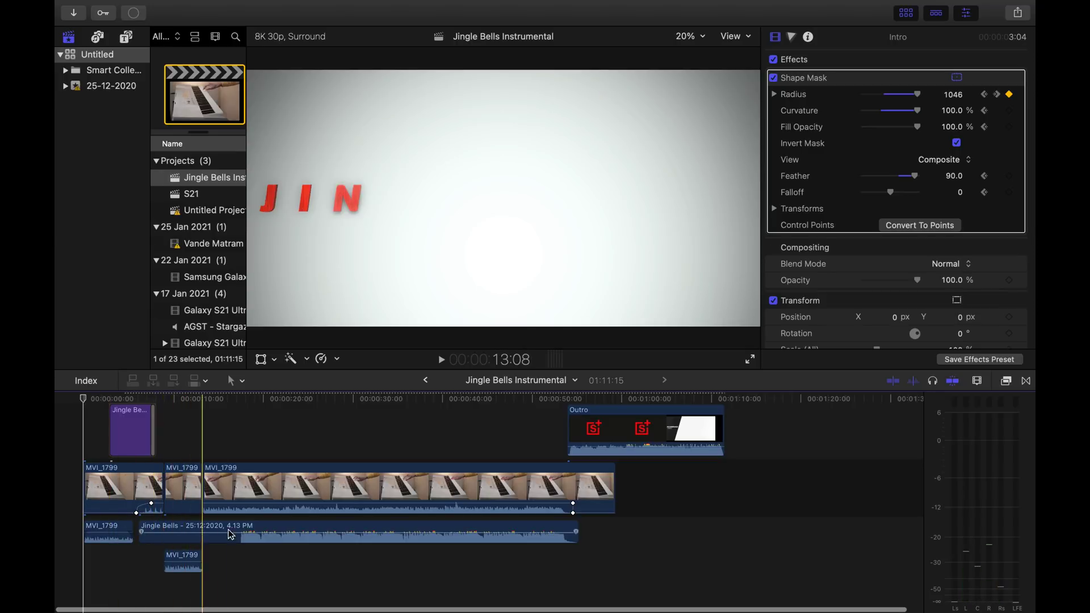
left_click(403, 478)
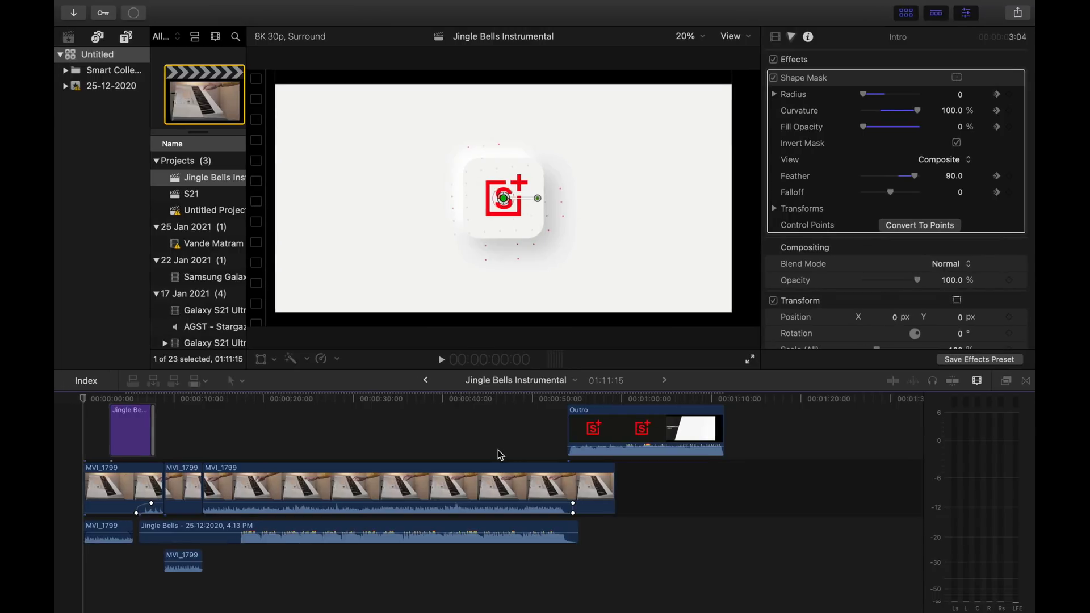
left_click(497, 450)
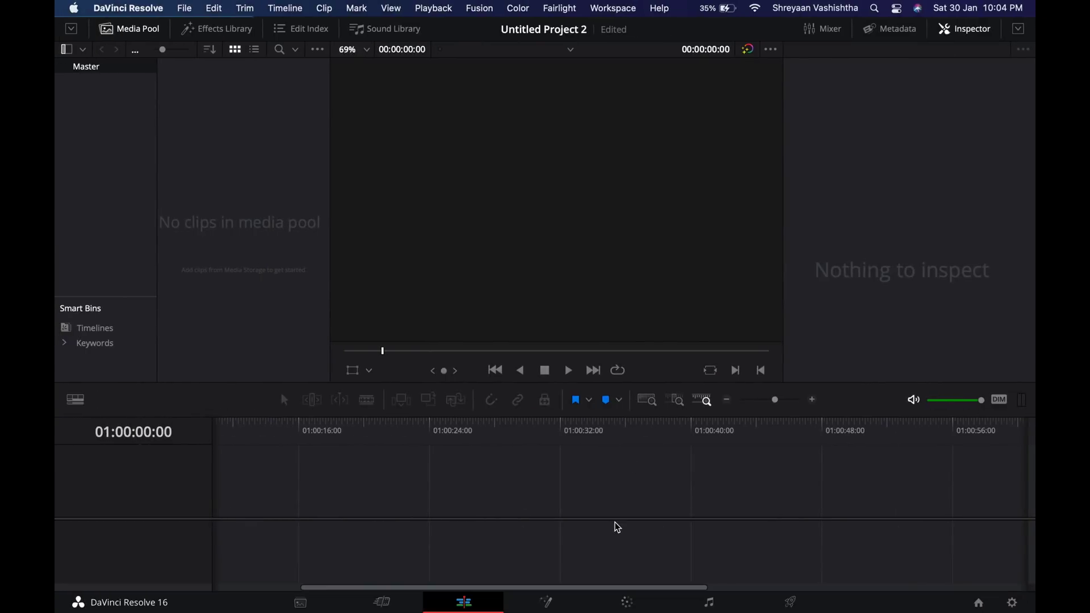
- Add Screen Recording 2021-01-30 at 10.00.48 PM.mov from Finder to the Media Pool and Timeline 1
mouse_move(96, 606)
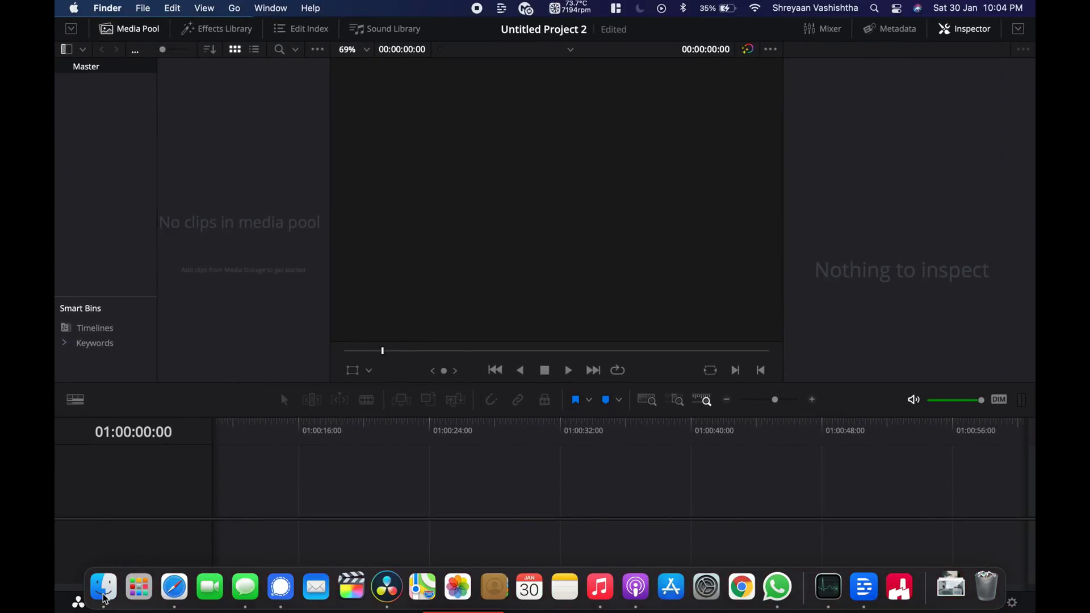
left_click(105, 596)
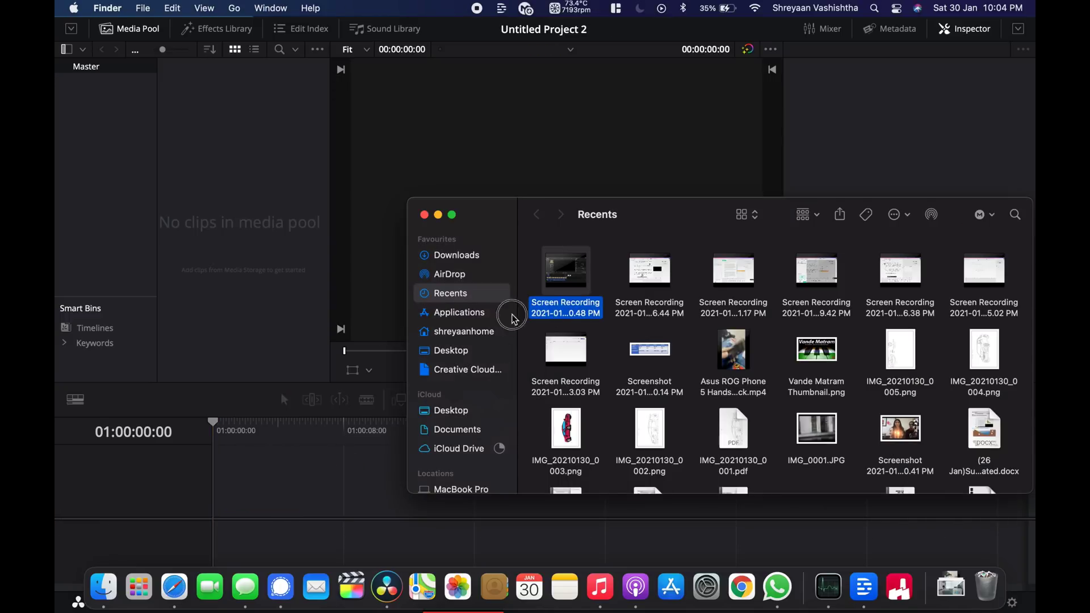
mouse_move(552, 320)
left_mouse_down()
mouse_move(243, 94)
mouse_move(223, 511)
left_mouse_up()
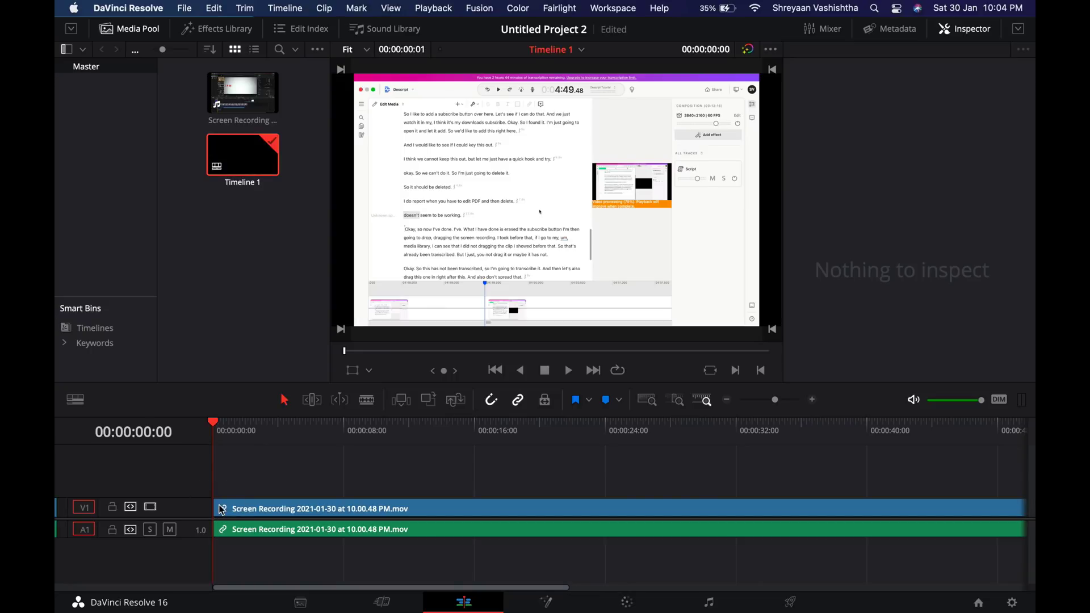
- Scrub the recording to around the one-minute mark, then go to the Color page
left_click_drag(223, 434, 410, 429)
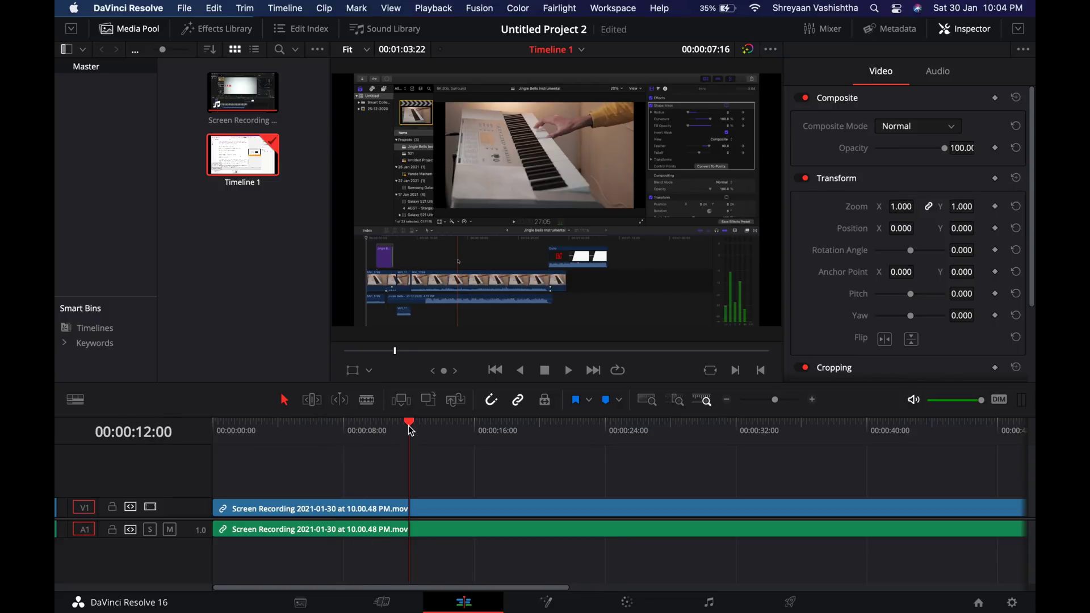
scroll(411, 430, "right", 5)
scroll(408, 425, "right", 5)
left_click(371, 426)
scroll(372, 427, "left", 4)
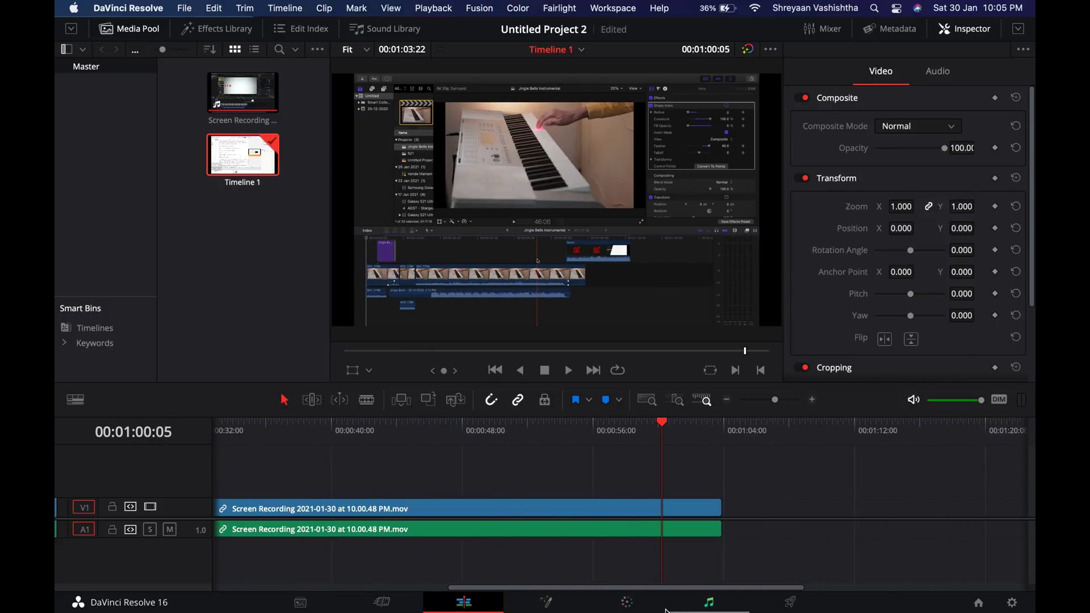
left_click(626, 604)
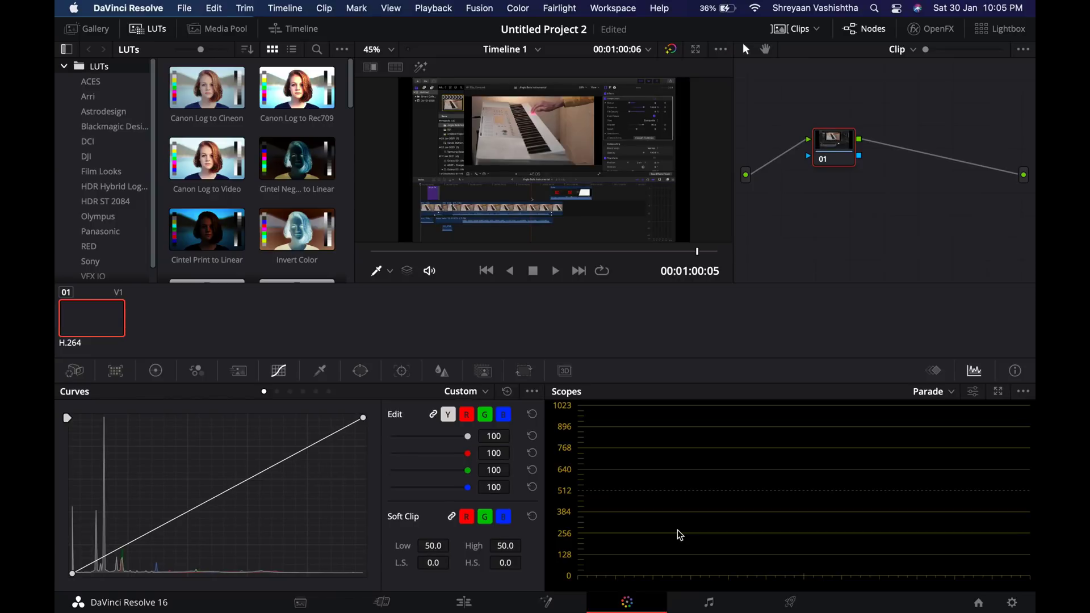
- Browse the LUT list and scrub the viewer back toward the clip's start on the Color page
scroll(278, 182, "down", 10)
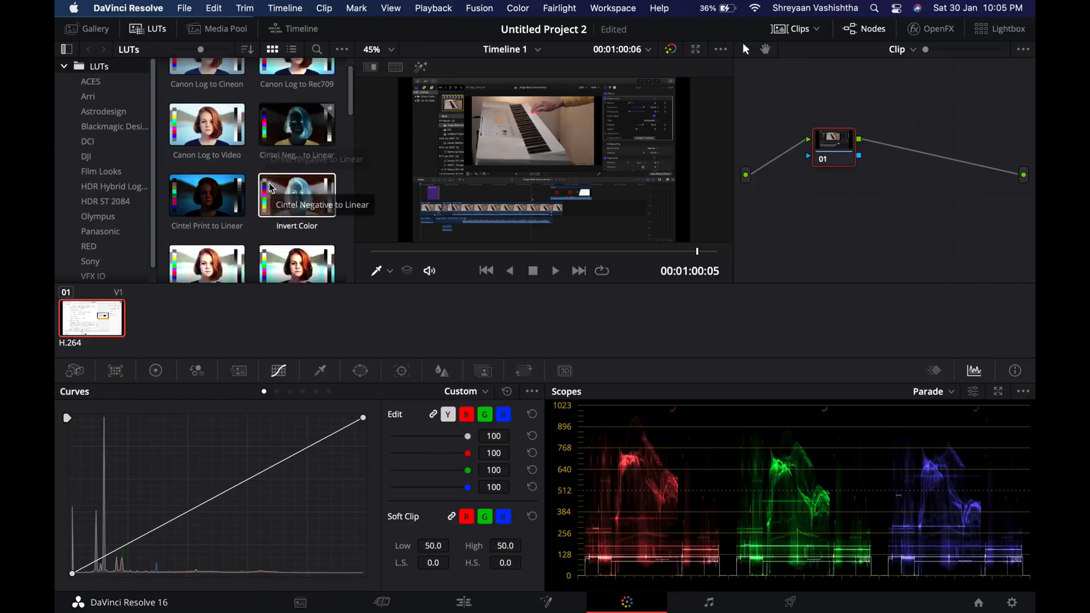
scroll(270, 188, "up", 10)
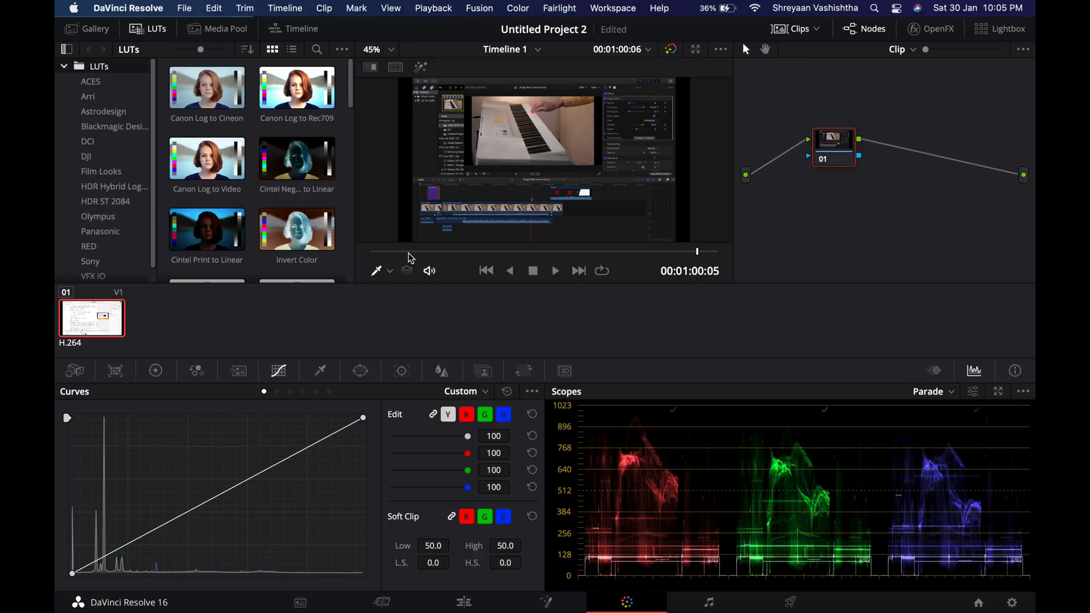
left_click_drag(403, 251, 488, 254)
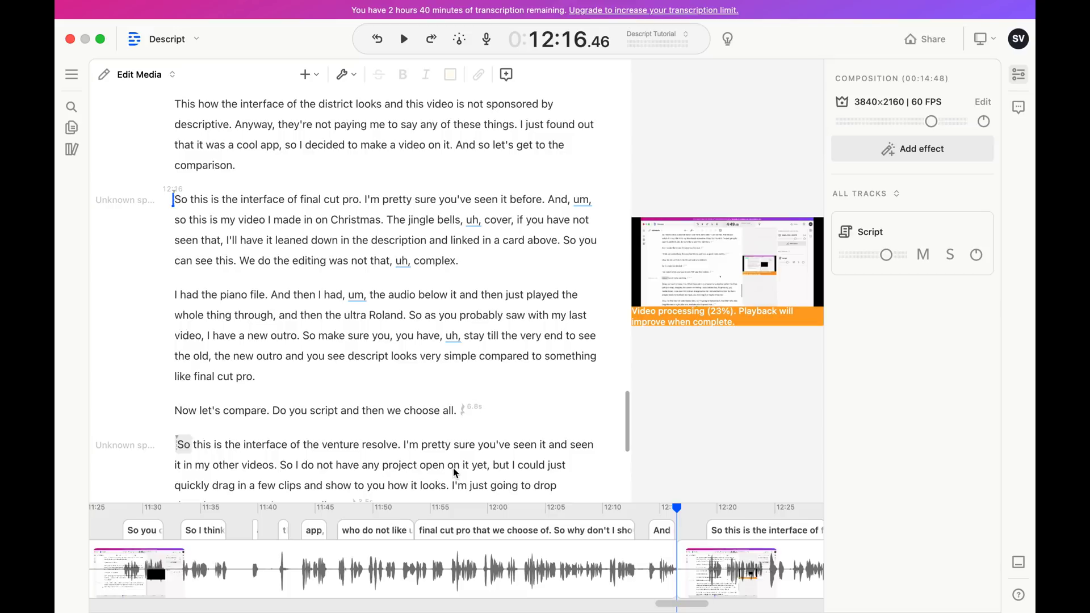
- Drag AGST - Stargazer.mp3 from the Downloads window onto the Descript timeline to import it
scroll(454, 473, "down", 3)
scroll(454, 472, "down", 8)
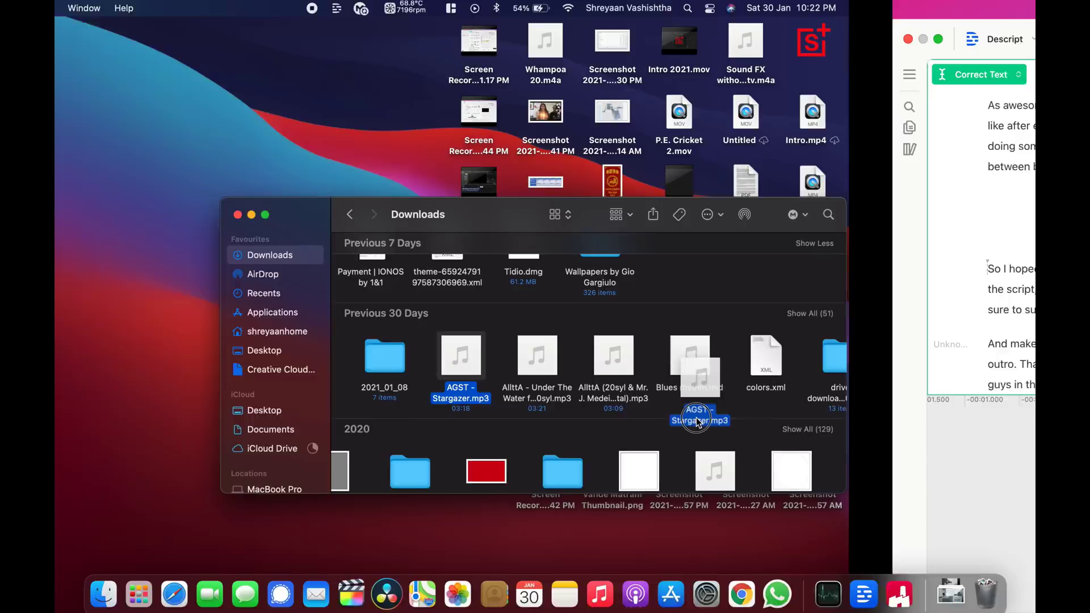
left_click_drag(696, 422, 298, 518)
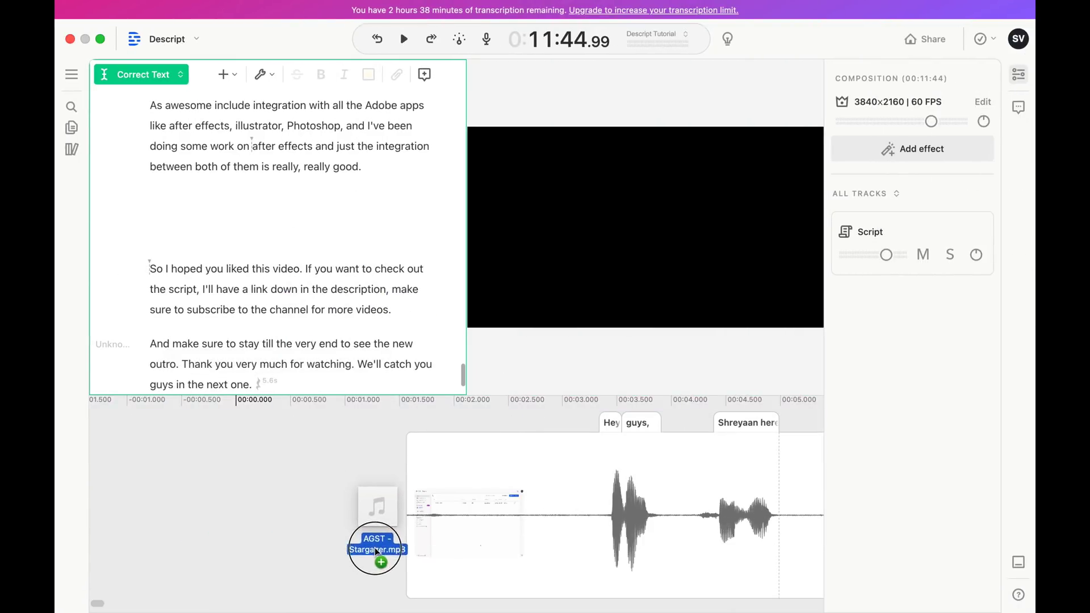
left_click_drag(298, 518, 392, 591)
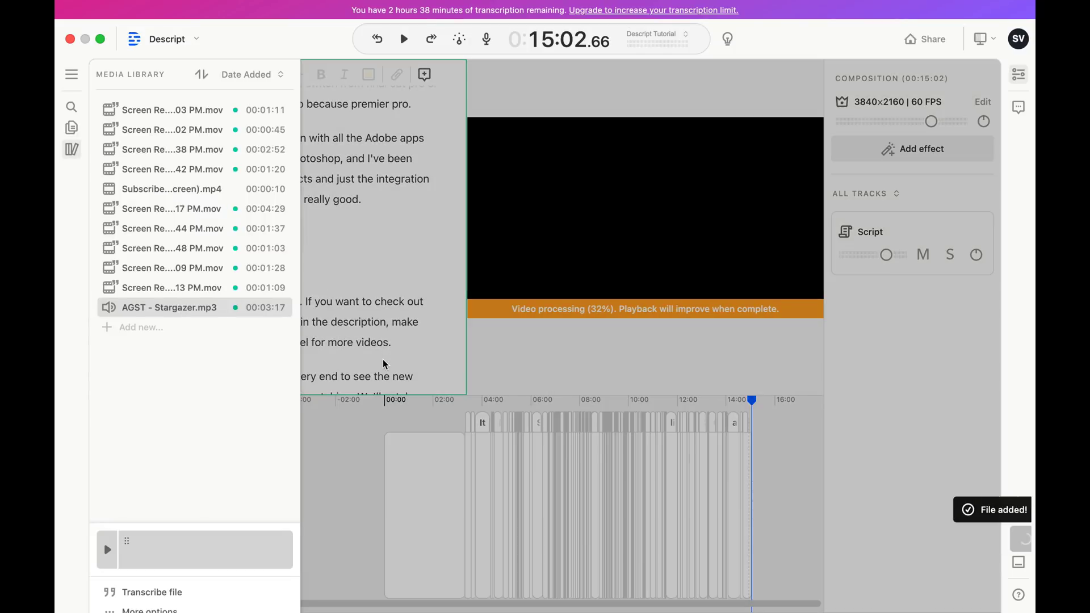
- Close the Media Library and insert AGST - Stargazer.mp3 from Downloads as a new track
key("Escape")
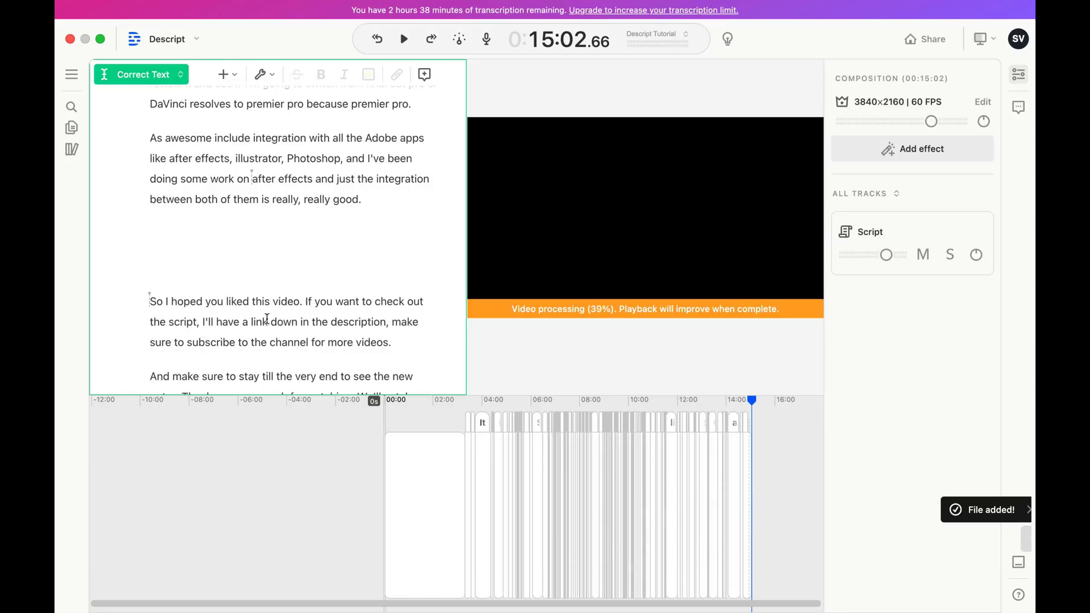
left_click(438, 589)
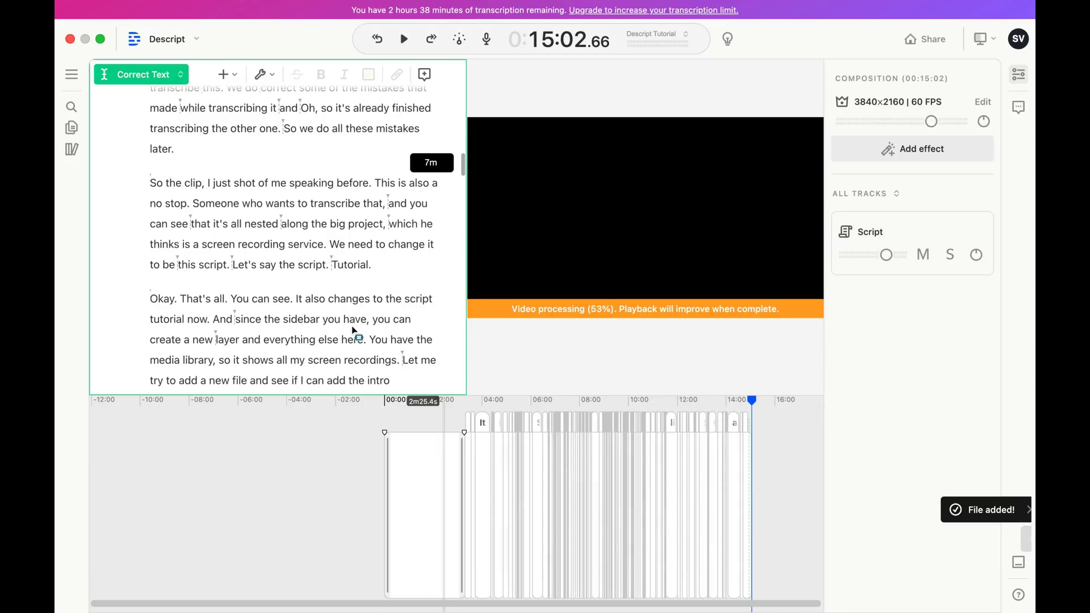
left_click(352, 327)
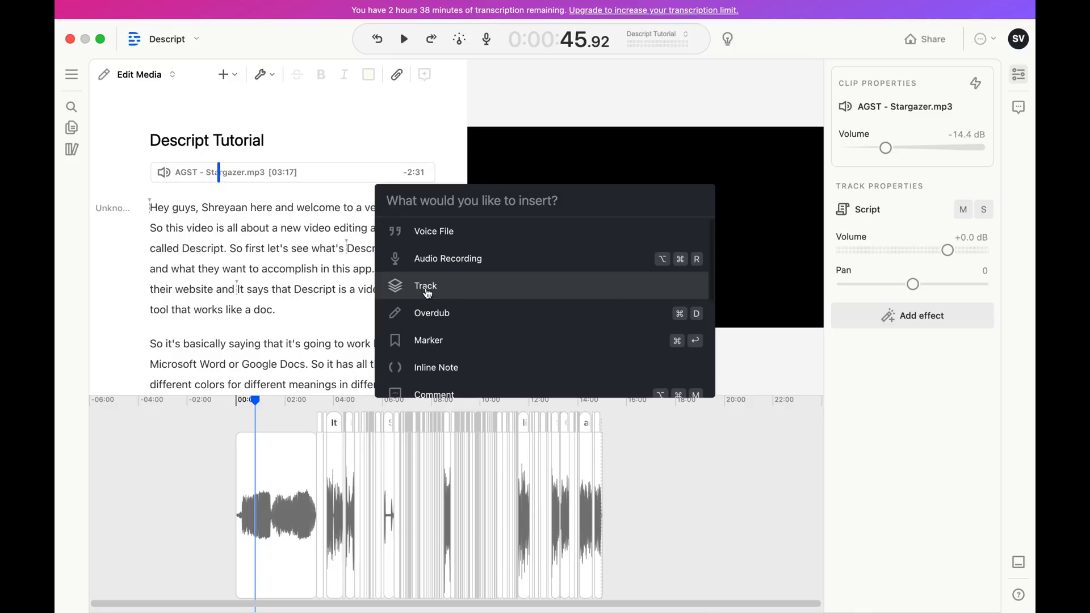
left_click(427, 294)
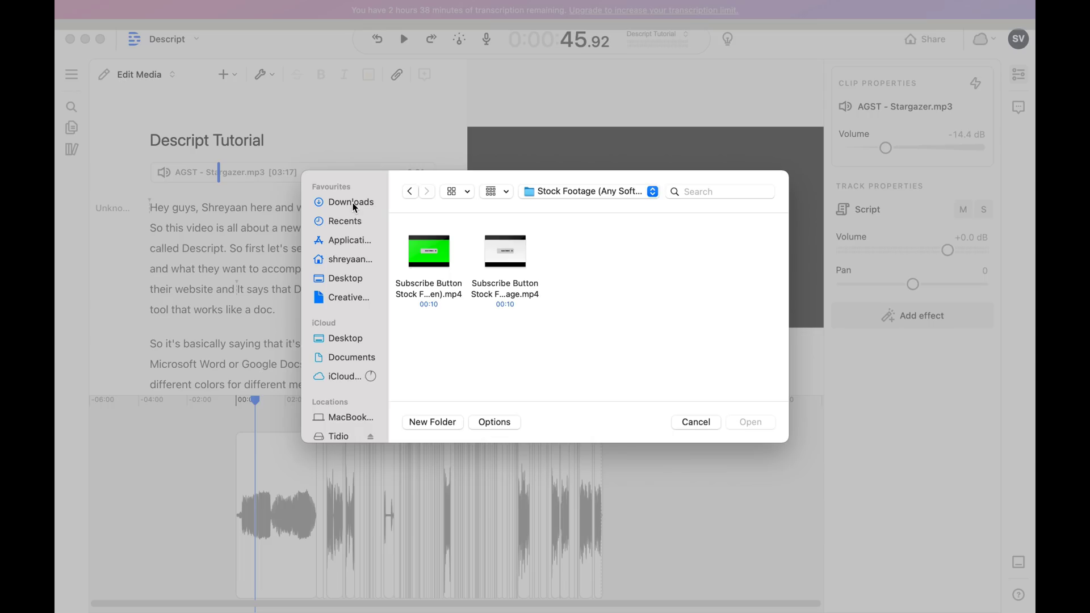
left_click(359, 206)
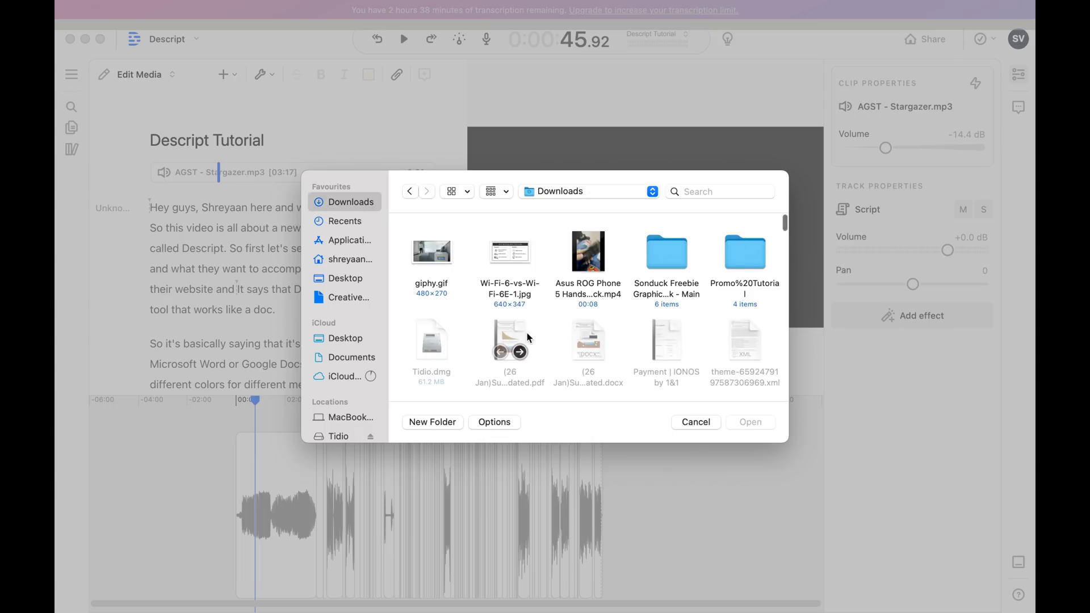
scroll(527, 337, "down", 1)
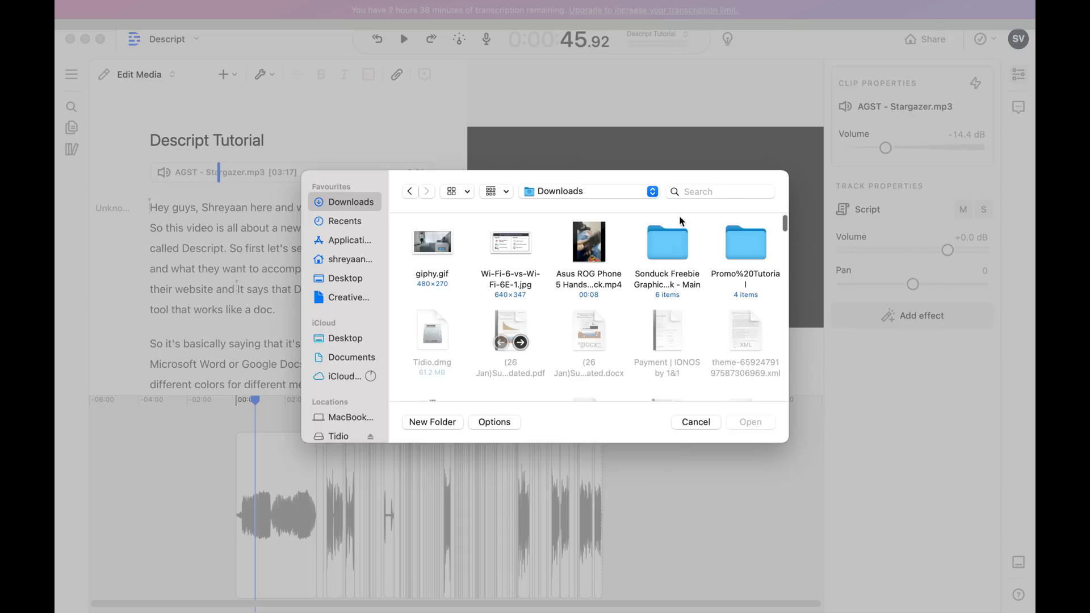
scroll(528, 338, "down", 5)
left_click(745, 244)
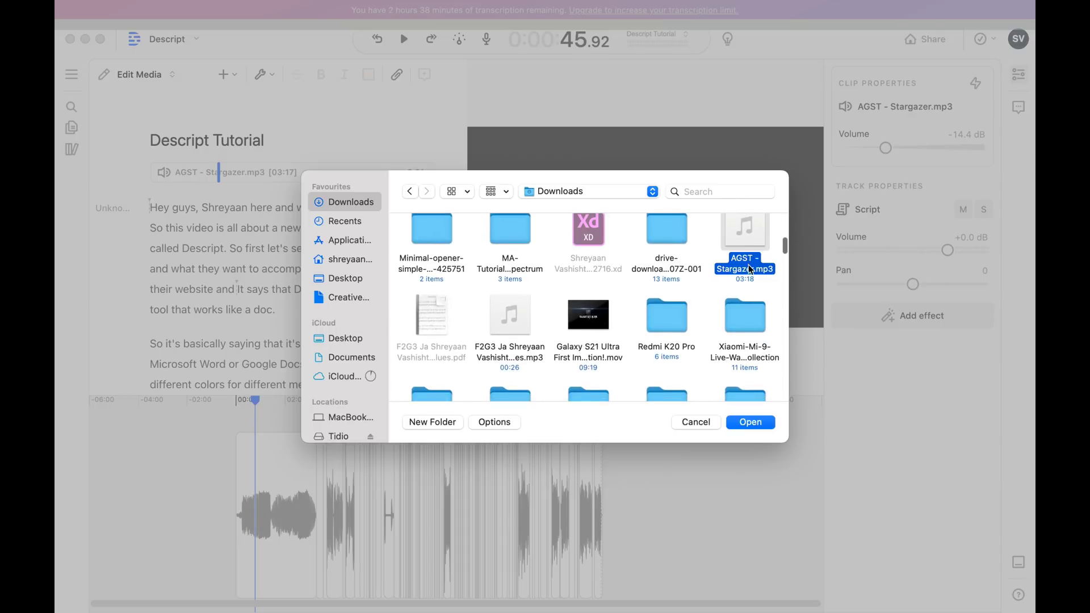
left_click(750, 421)
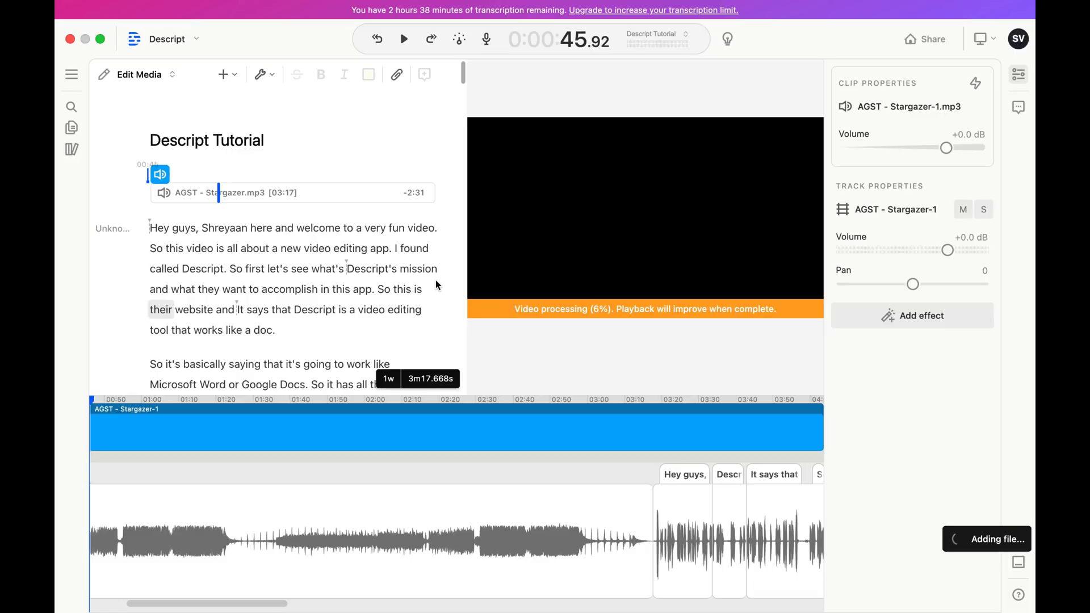
- Drag the script track's edge so it and the AGST - Stargazer-1 music both start at 00:00
left_click(336, 196)
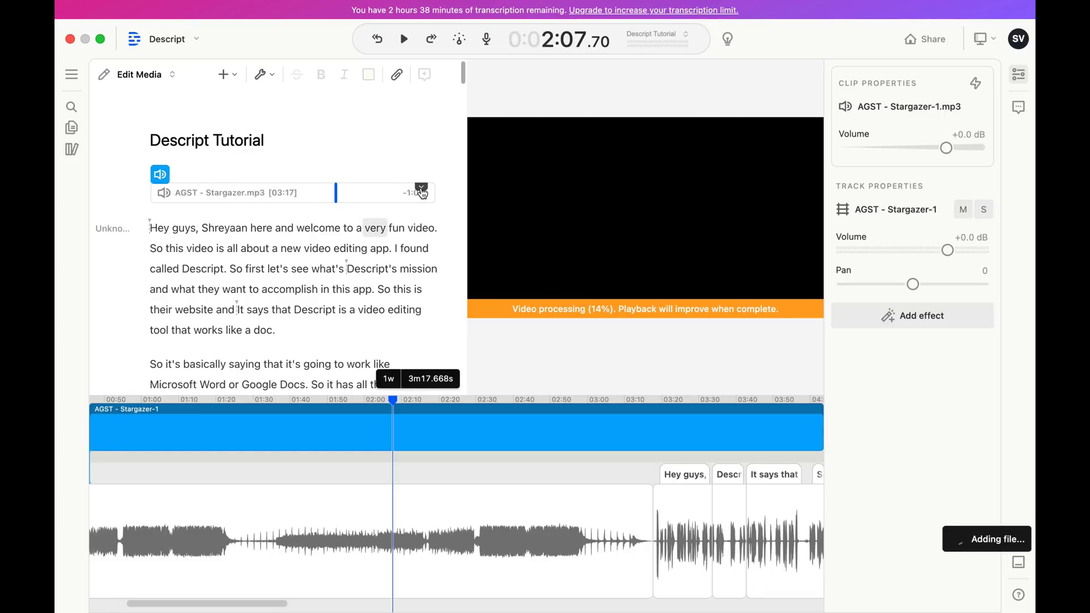
left_click(423, 189)
left_click(369, 193)
scroll(384, 507, "left", 10)
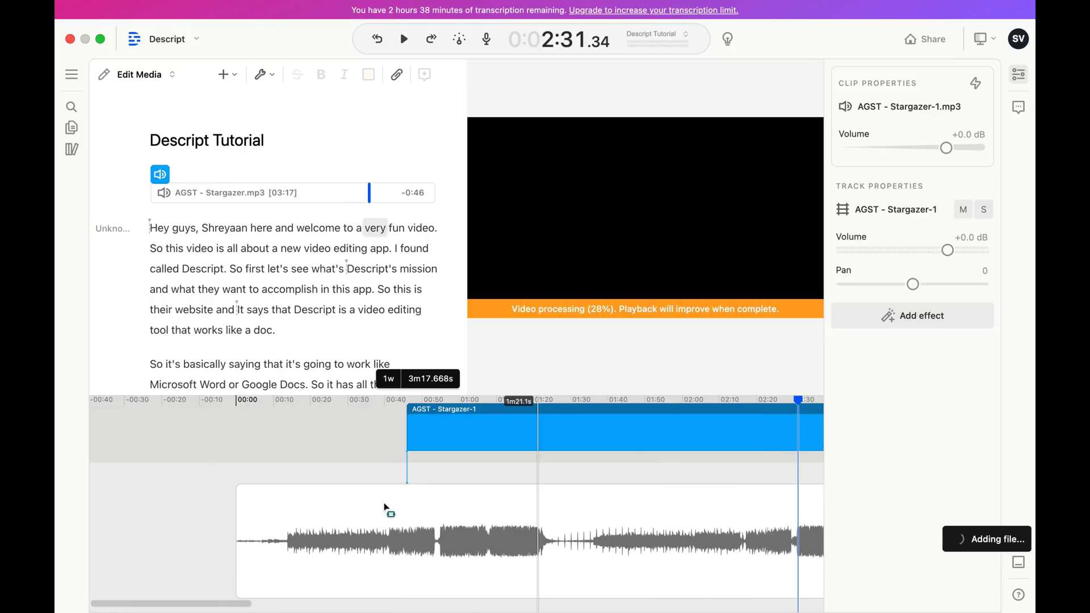
left_click(304, 491)
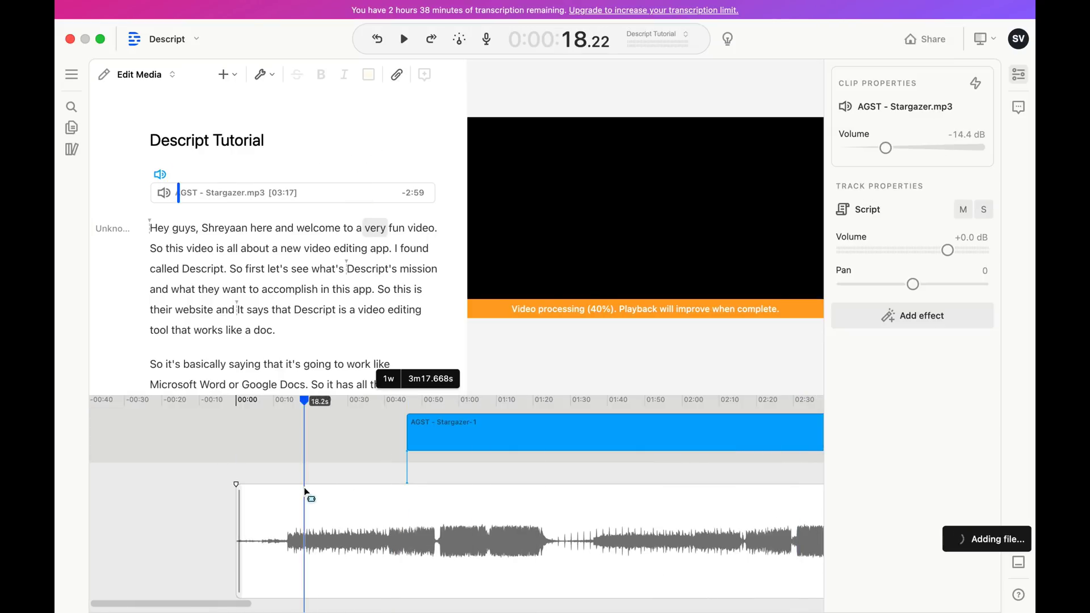
left_click_drag(243, 499, 240, 497)
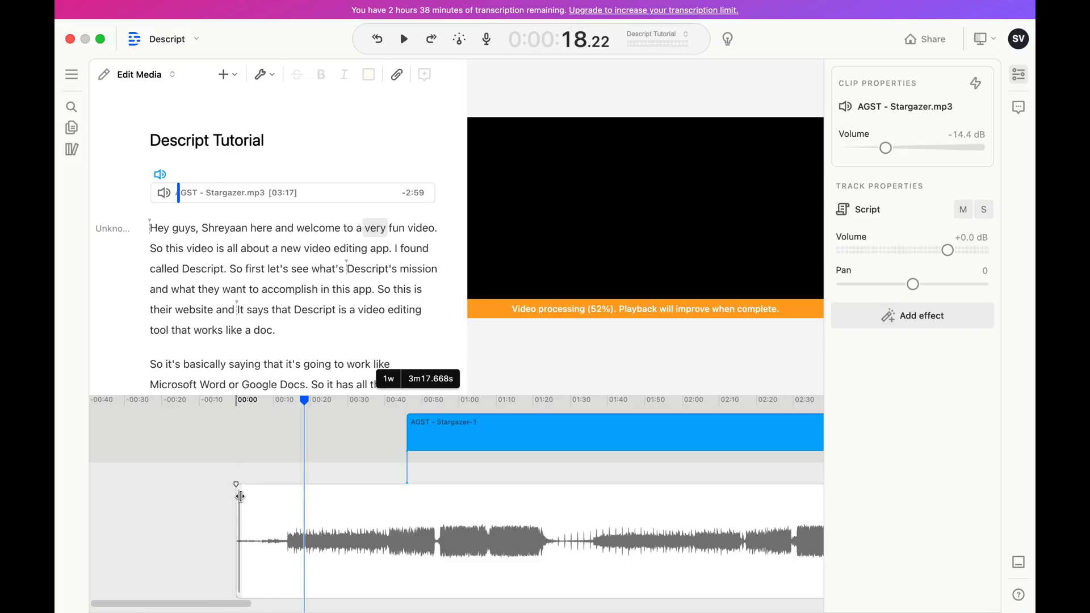
left_click_drag(240, 497, 827, 491)
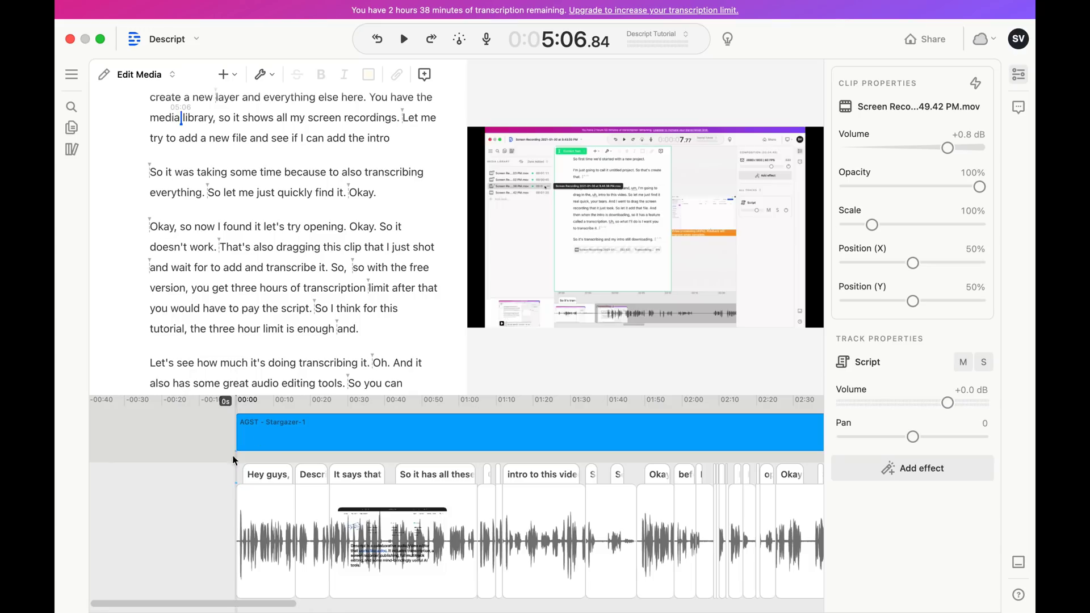
left_click(235, 401)
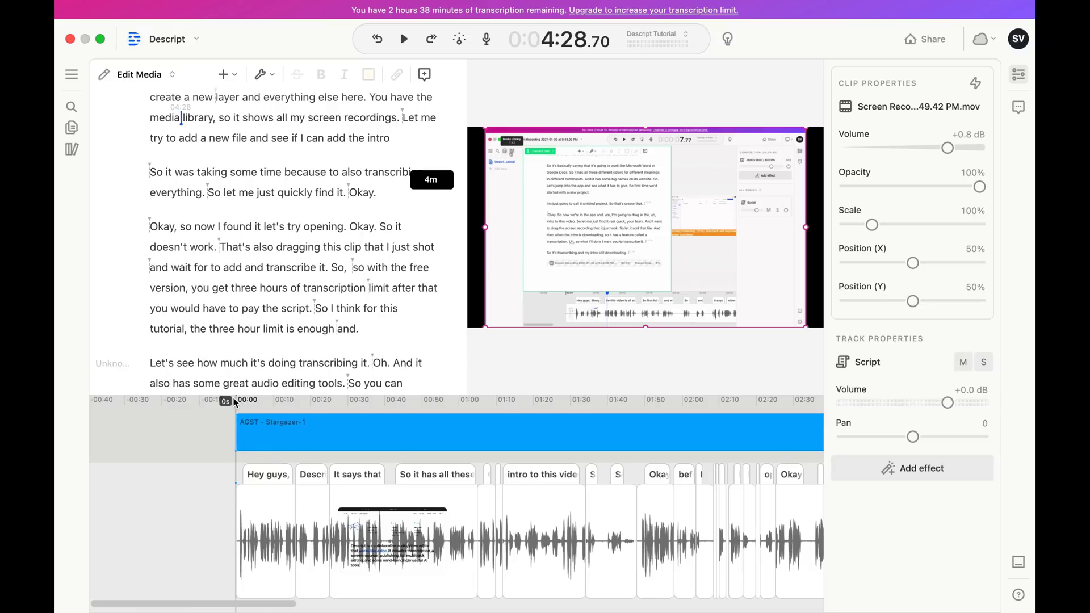
left_click(237, 401)
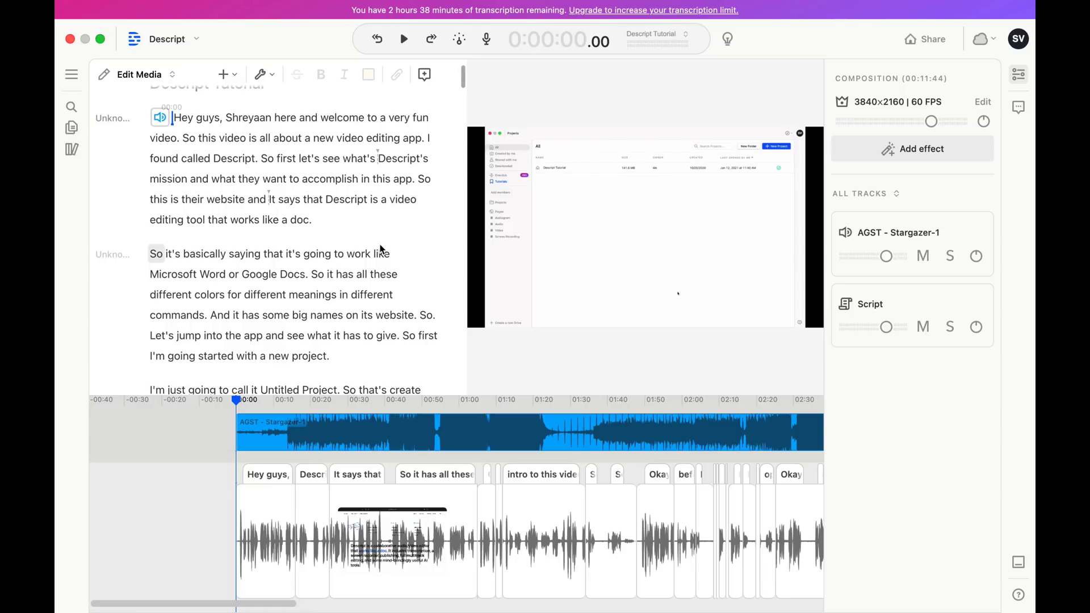
- Preview the mix, select the Stargazer clip and lower its clip volume to -16.9 dB
key("space")
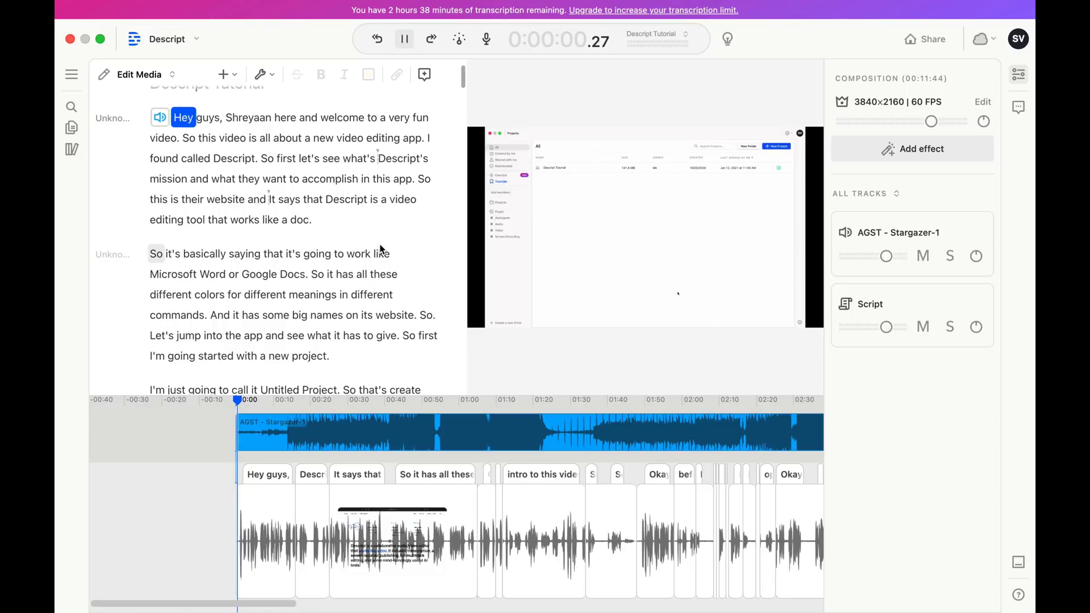
key("space")
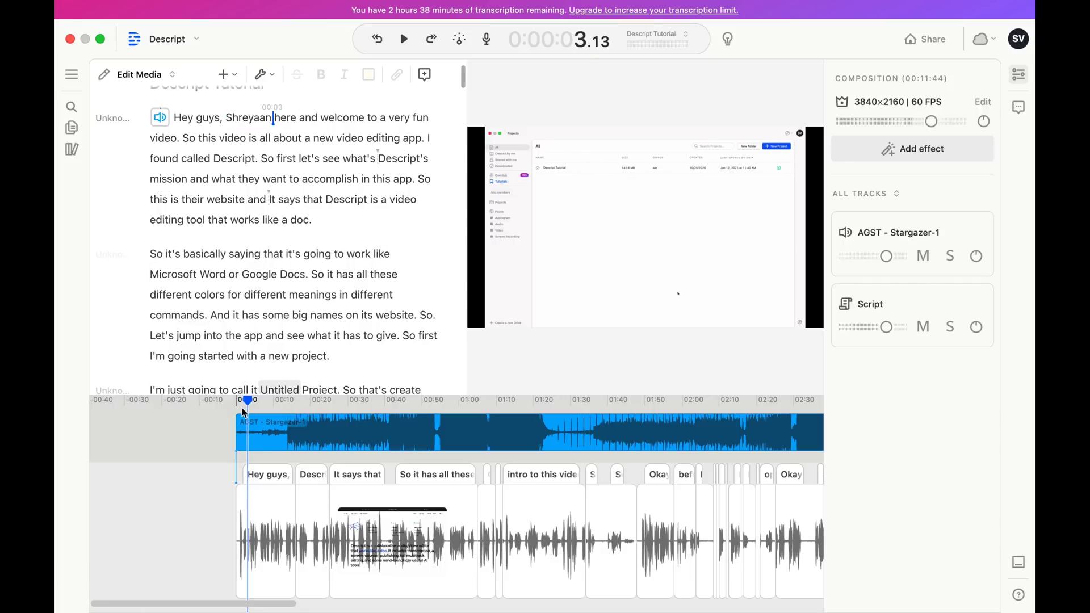
left_click_drag(243, 401, 231, 407)
left_click(271, 439)
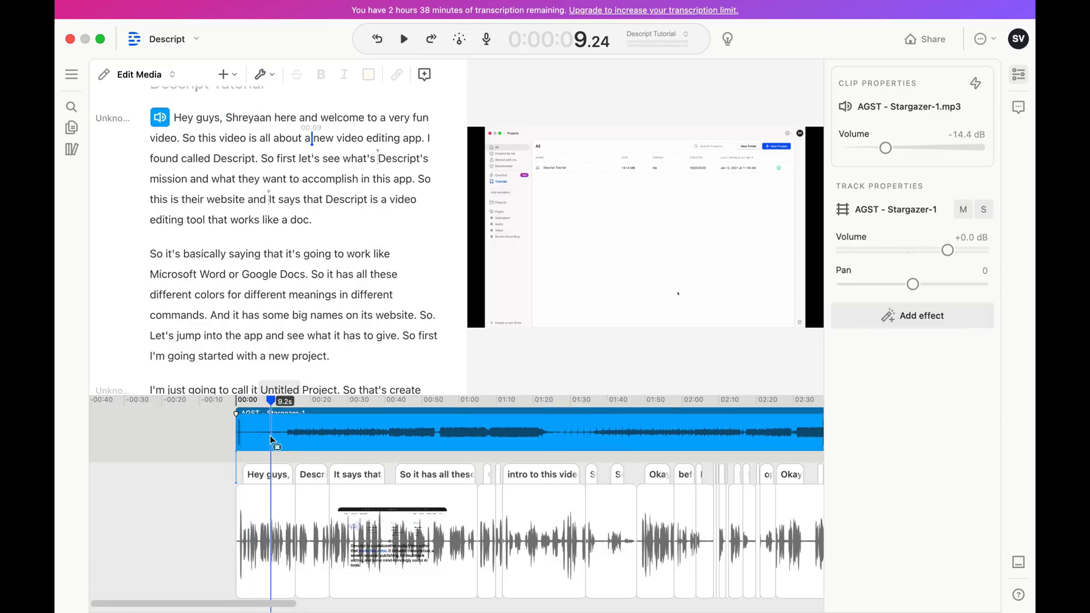
left_click(243, 401)
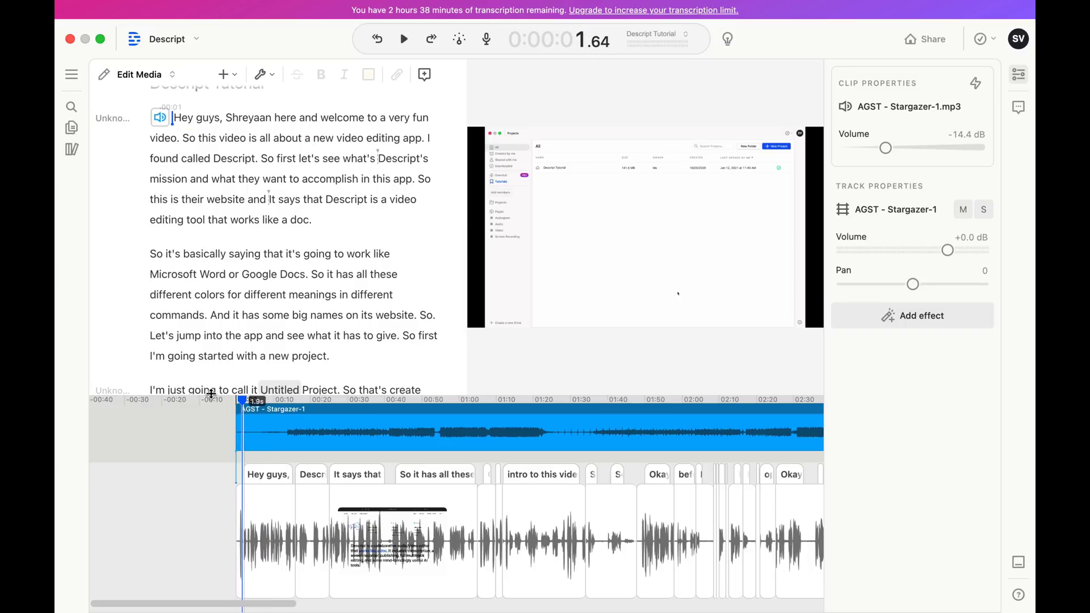
left_click(236, 401)
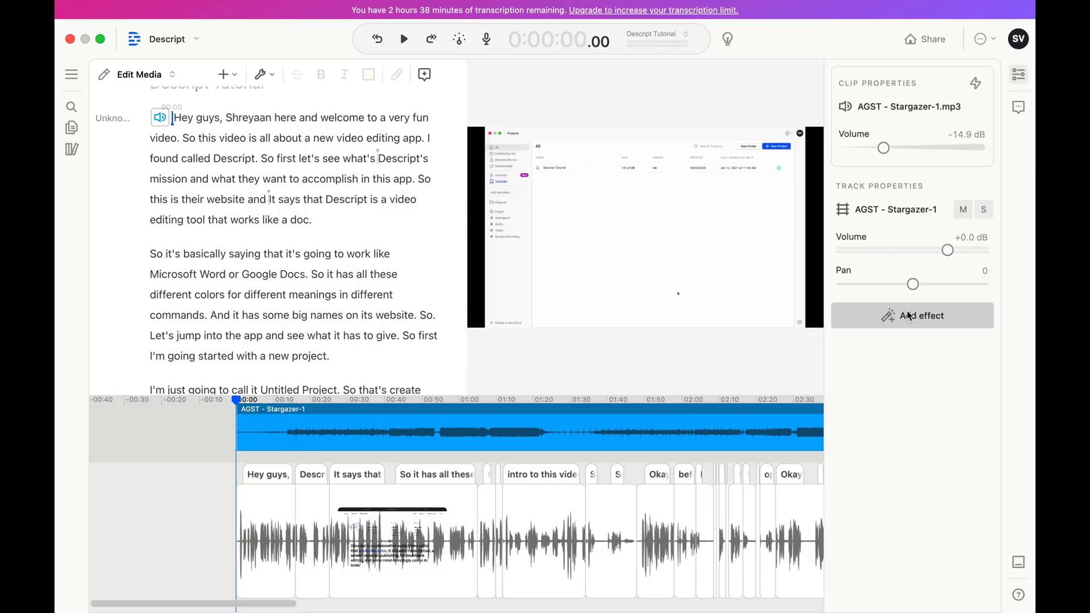
left_click(909, 316)
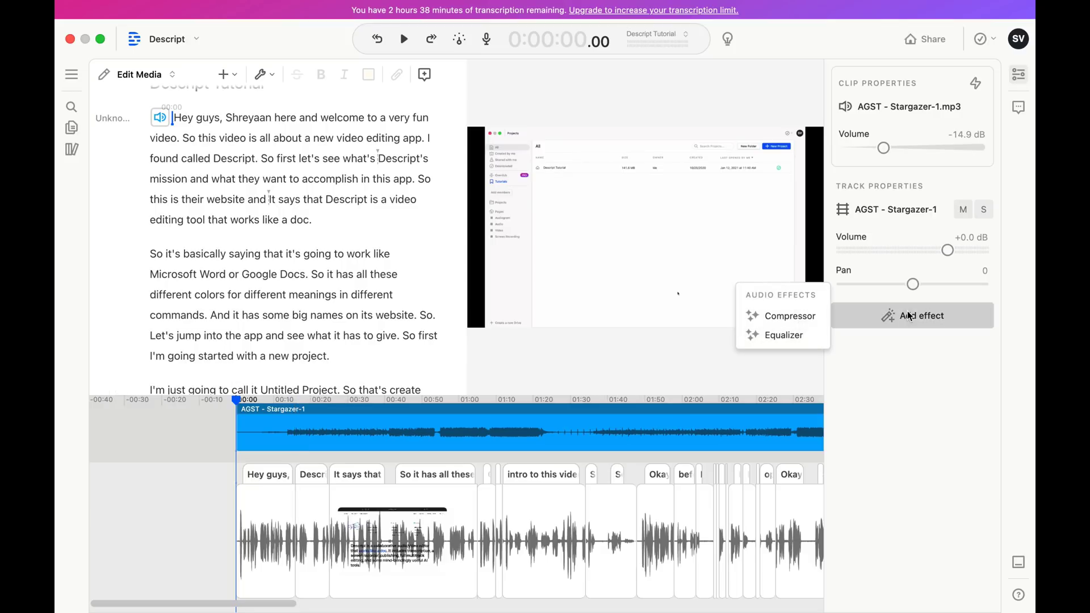
left_click(885, 149)
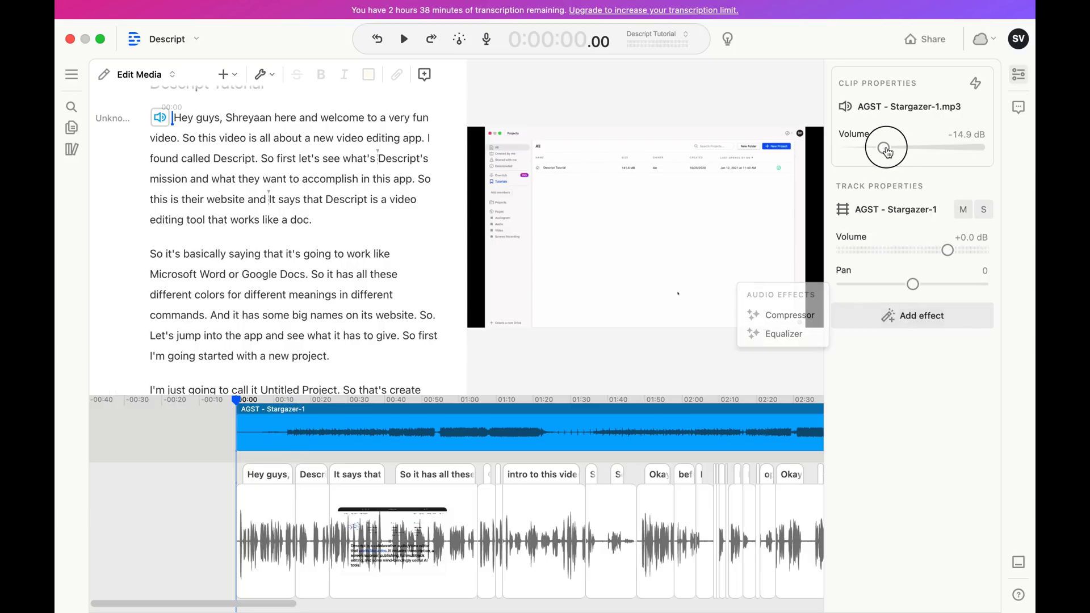
left_click_drag(888, 153, 876, 149)
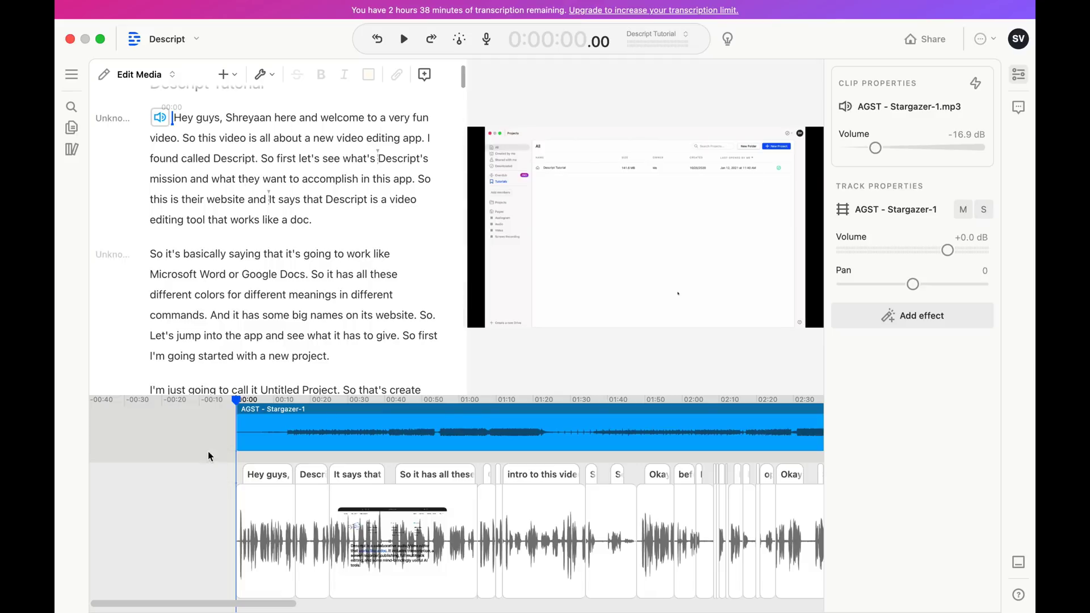
- Play back the mix and turn the music down further, to -21.6 dB clip and -15.7 dB track volume
key("space")
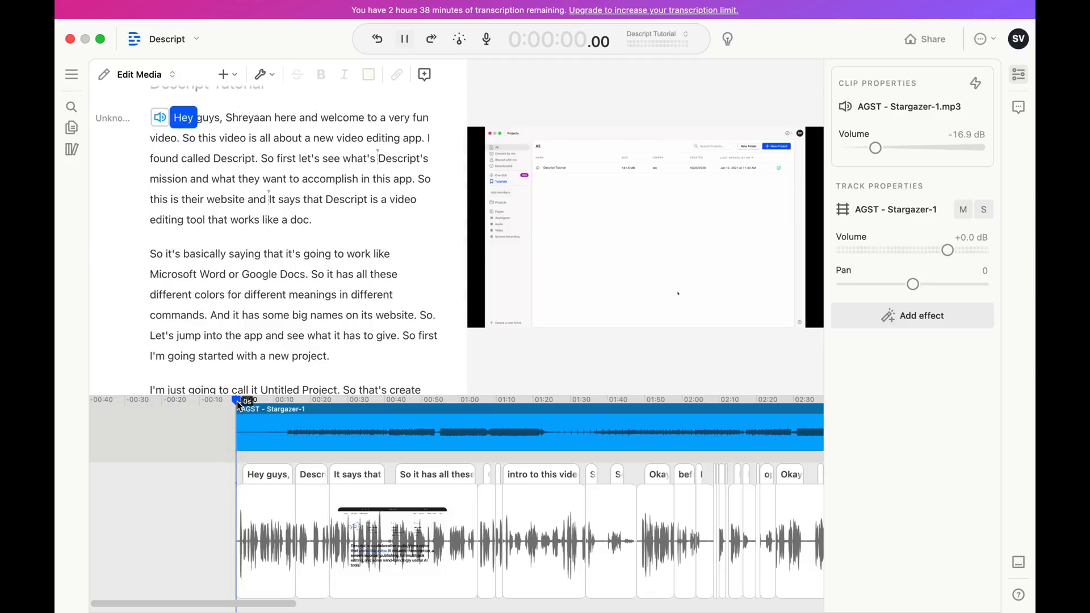
left_click(287, 399)
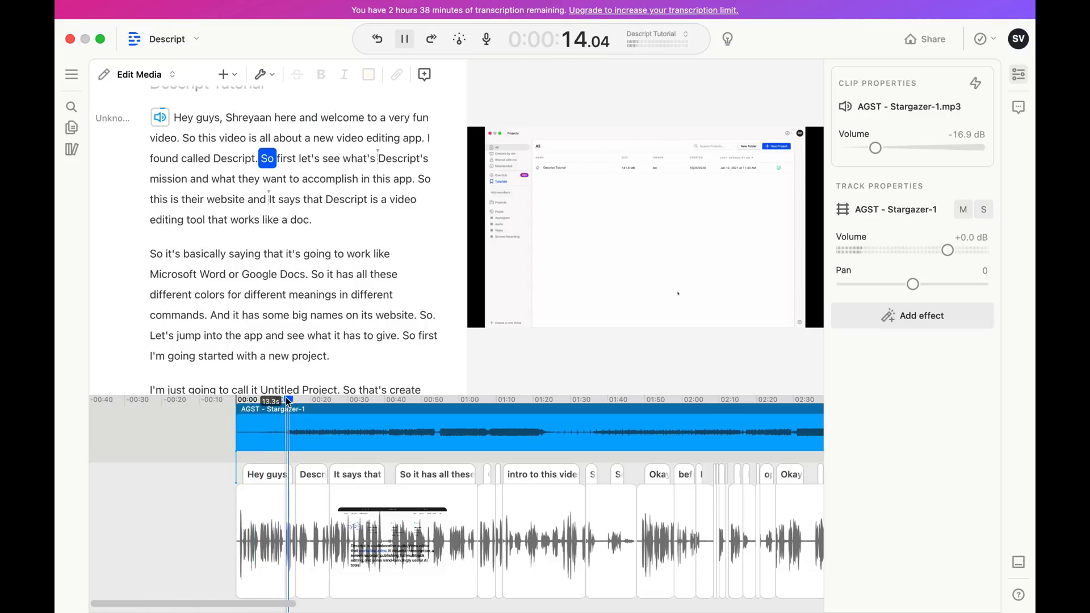
left_click_drag(875, 149, 869, 151)
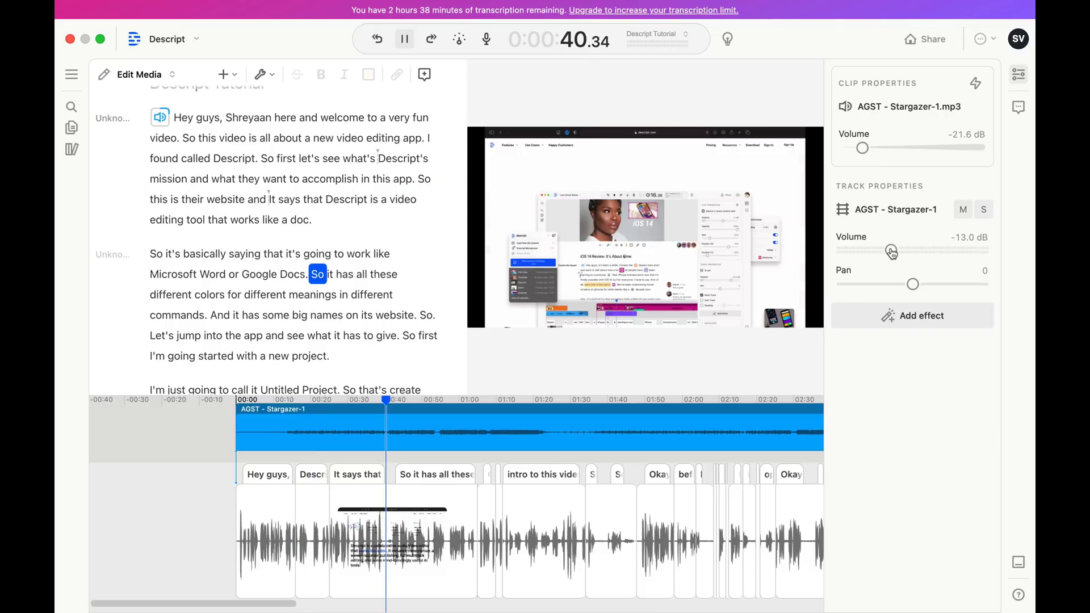
key("space")
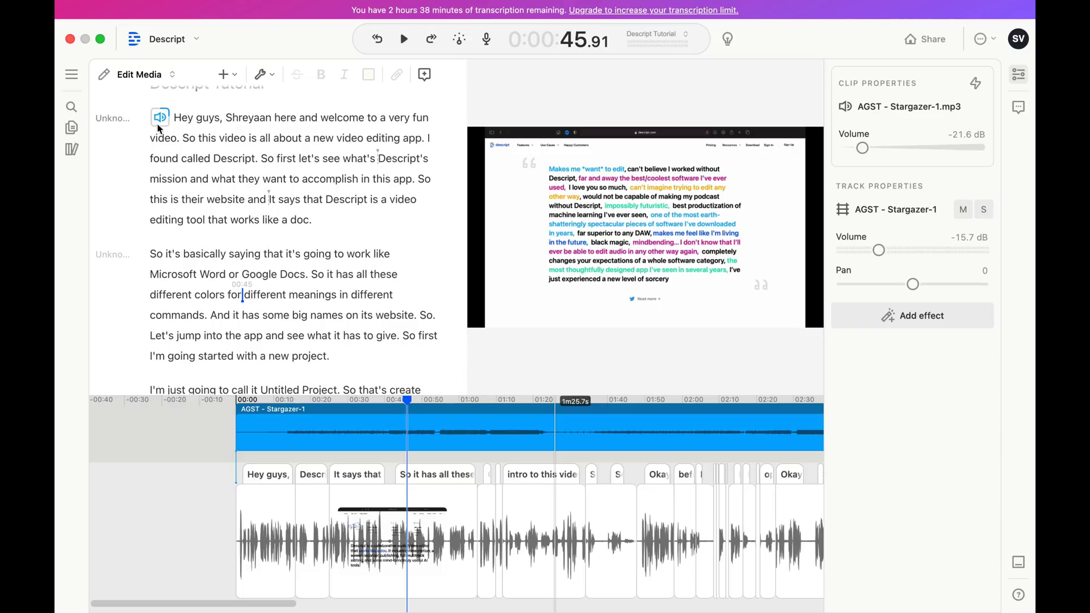
scroll(385, 466, "right", 15)
key("alt+Right")
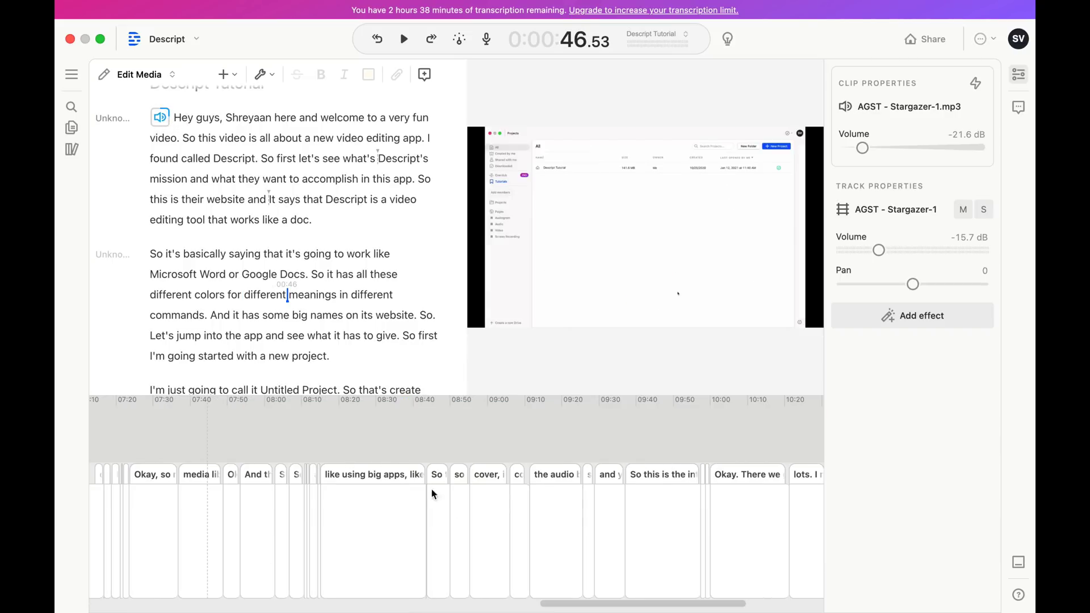
key("Home")
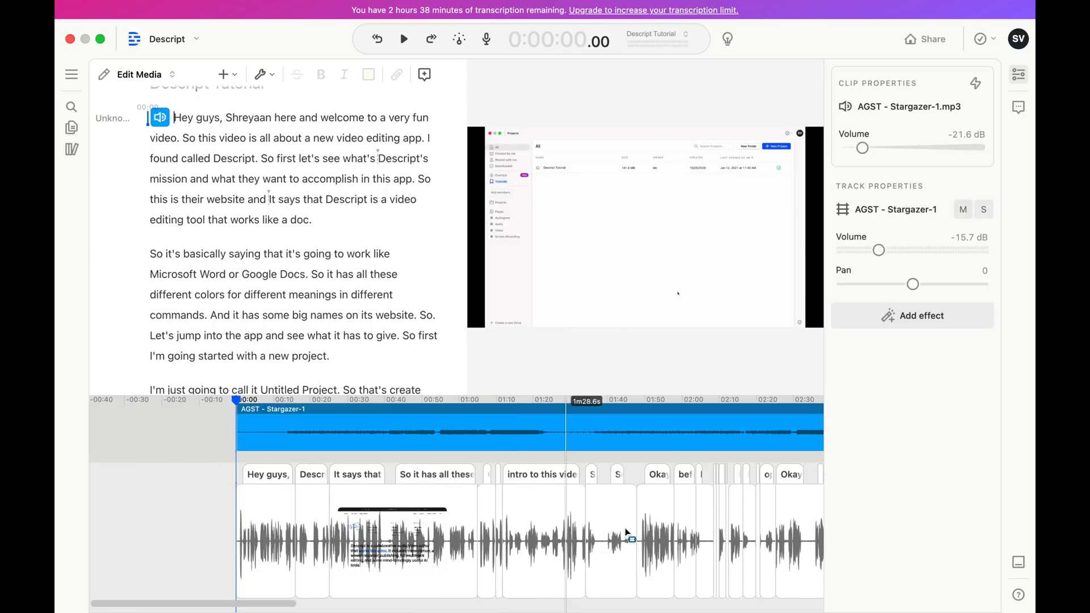
scroll(627, 533, "right", 5)
scroll(627, 533, "right", 3)
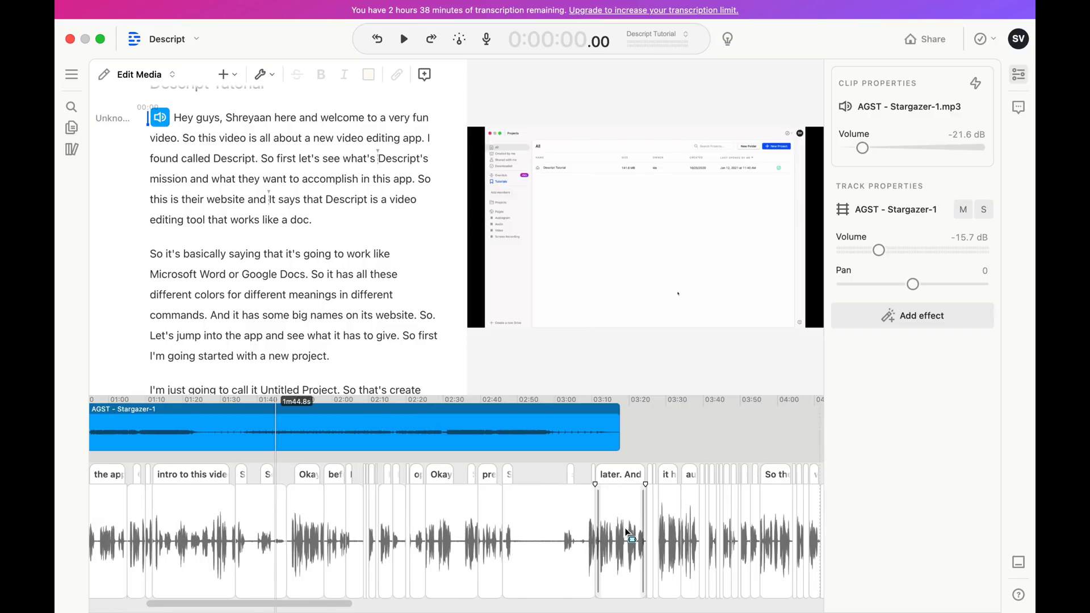
scroll(627, 534, "right", 3)
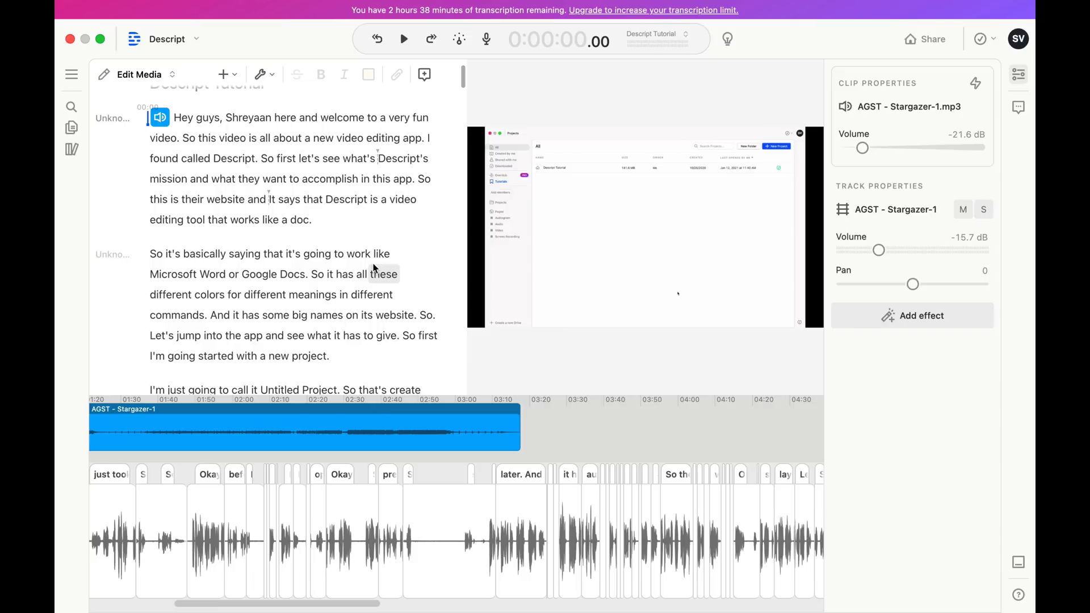
scroll(375, 268, "down", 3)
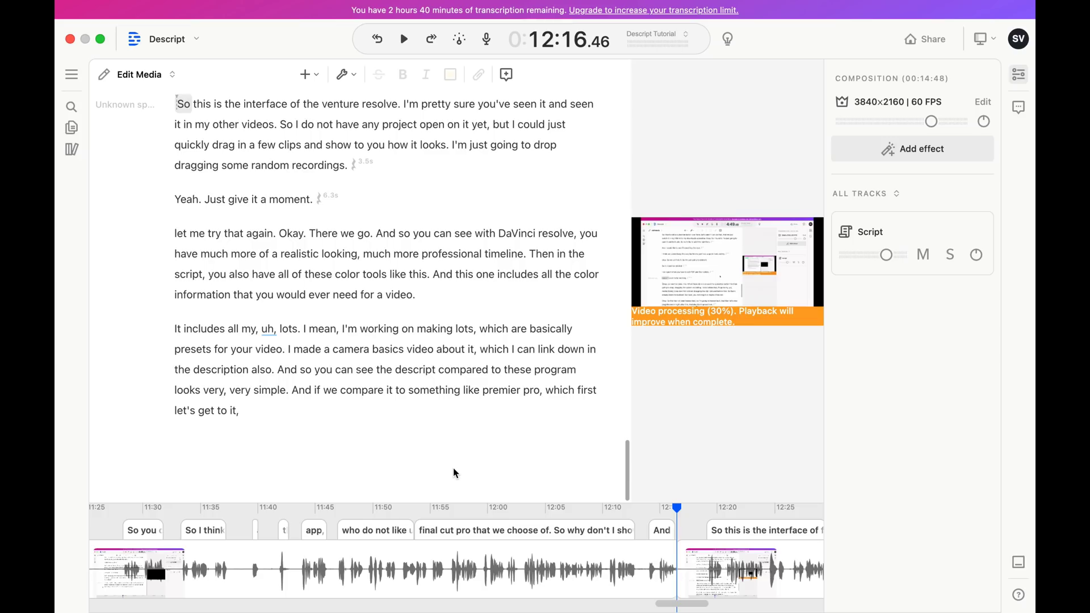